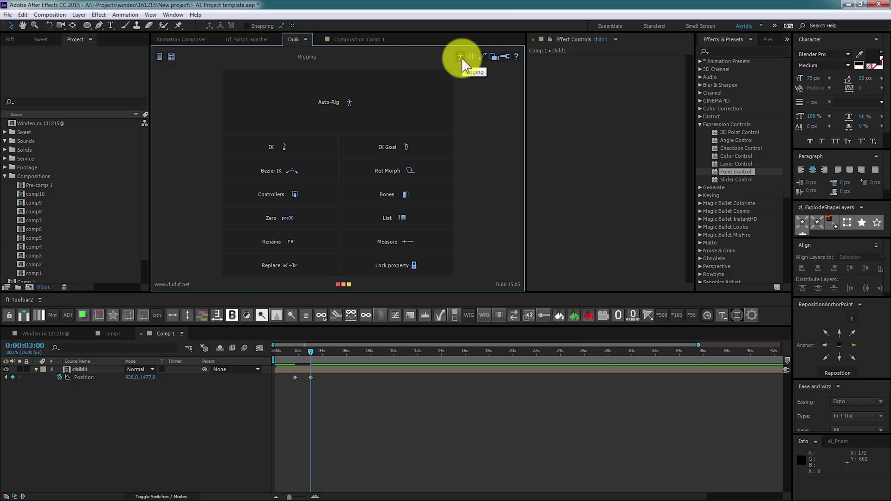
Step: Browse Duik's automation, animation, cameras, settings and help pages, then return to Rigging
{"action": "left_click", "coordinate": [474, 57]}
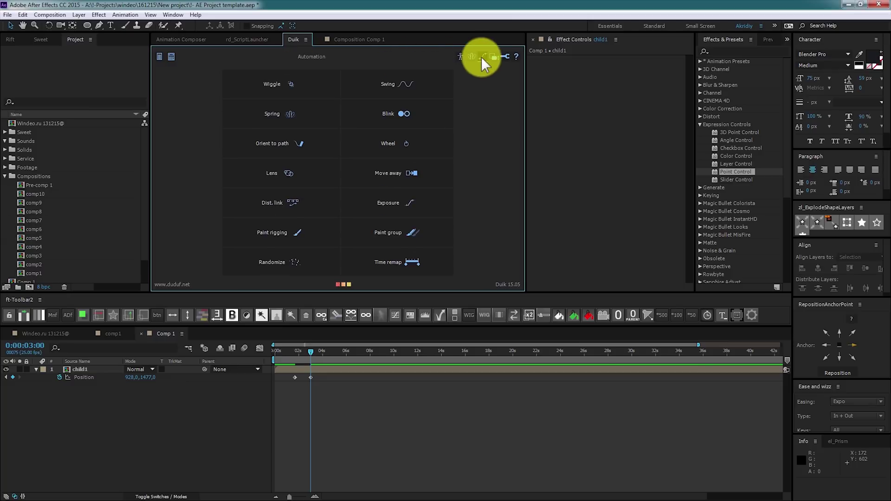
{"action": "left_click", "coordinate": [482, 56]}
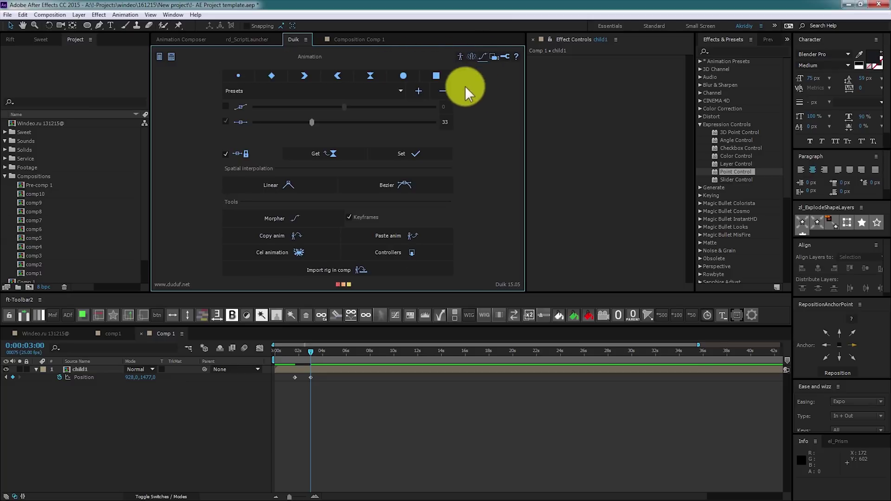
{"action": "left_click", "coordinate": [495, 58]}
{"action": "left_click", "coordinate": [506, 57]}
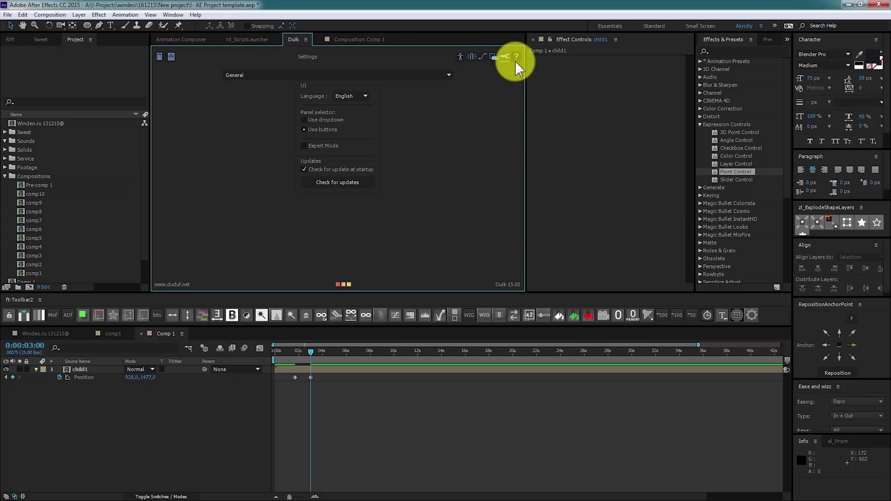
{"action": "left_click", "coordinate": [516, 58]}
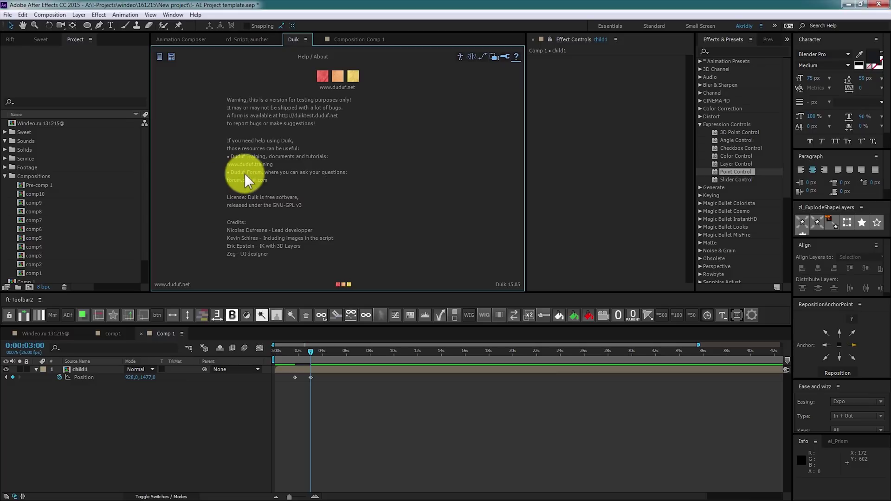
{"action": "left_click", "coordinate": [233, 107]}
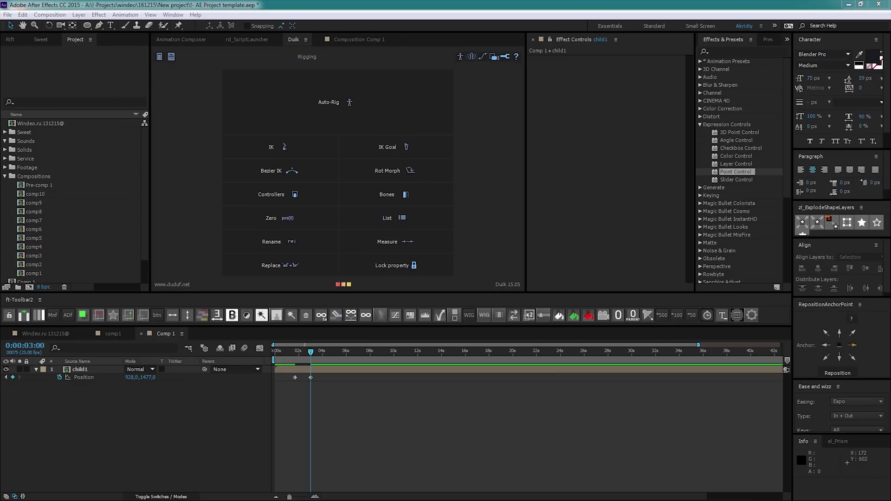
Step: Write the note 'Property' in Duik's Notes window and check it was kept
{"action": "left_click", "coordinate": [159, 56]}
{"action": "left_click_drag", "start_coordinate": [549, 159], "coordinate": [524, 150]}
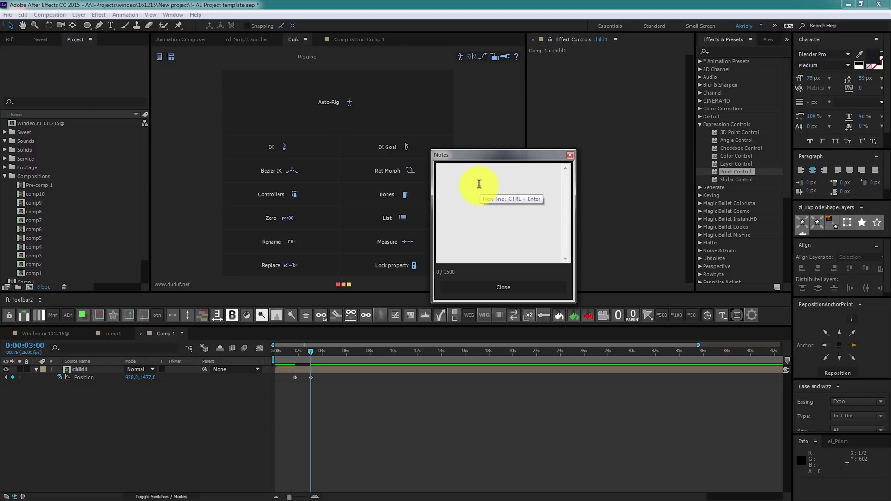
{"action": "type", "text": "Property"}
{"action": "left_click", "coordinate": [480, 286]}
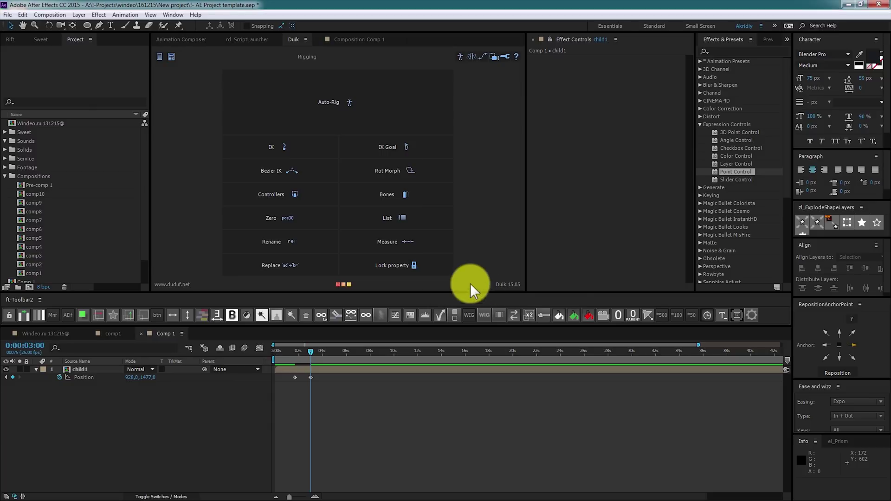
{"action": "left_click", "coordinate": [159, 56]}
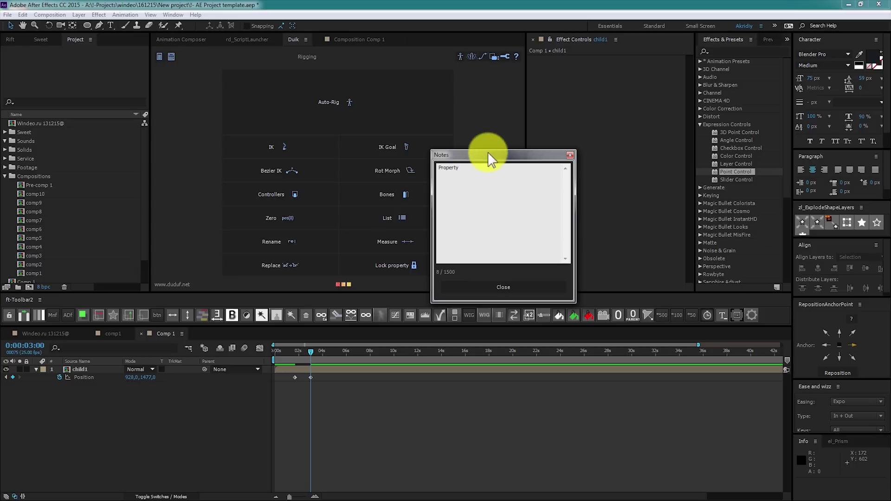
{"action": "left_click_drag", "start_coordinate": [488, 150], "coordinate": [570, 123]}
{"action": "left_click", "coordinate": [575, 260]}
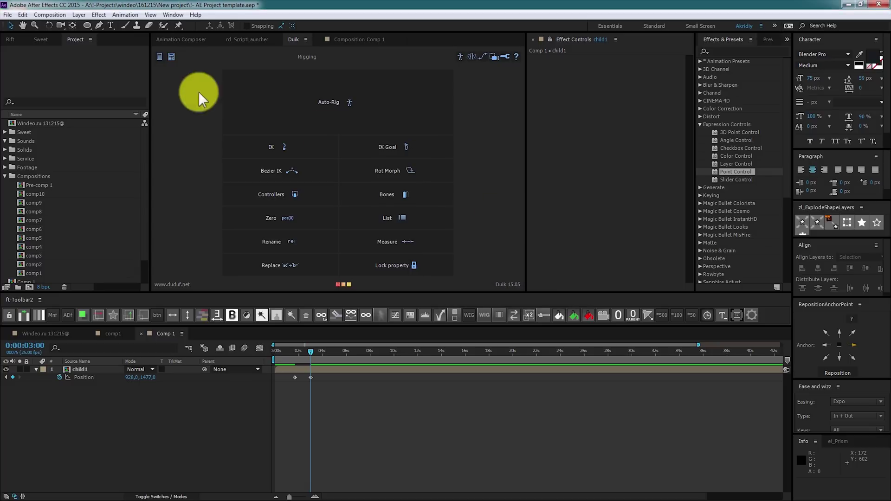
Step: Dismiss the grid dialog and delete the child1 layer from Comp 1
{"action": "left_click", "coordinate": [172, 56]}
{"action": "key", "text": "Escape"}
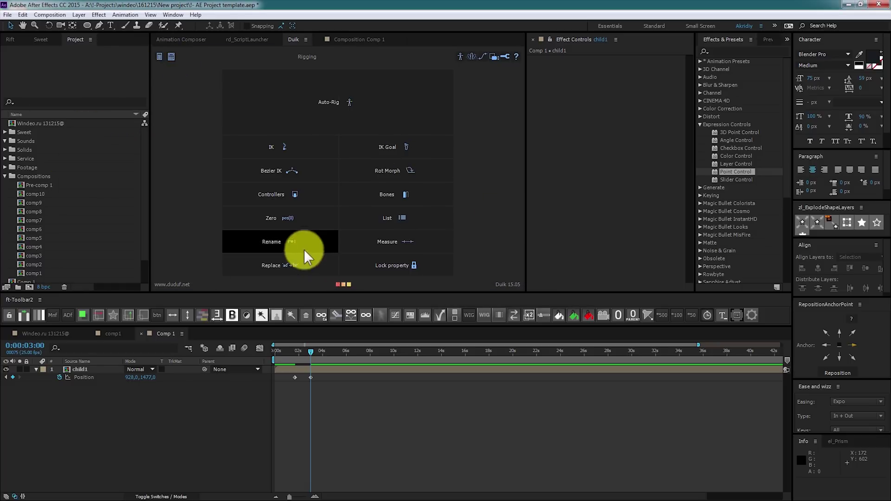
{"action": "left_click", "coordinate": [319, 369]}
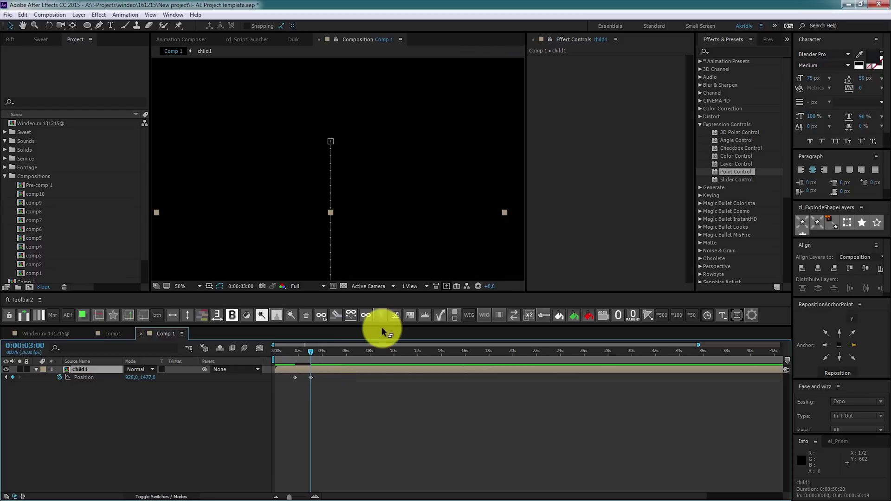
{"action": "key", "text": "Delete"}
Step: Draw three rectangles with the Rectangle tool and explode Shape Layer 1 into separate layers
{"action": "left_click", "coordinate": [293, 39]}
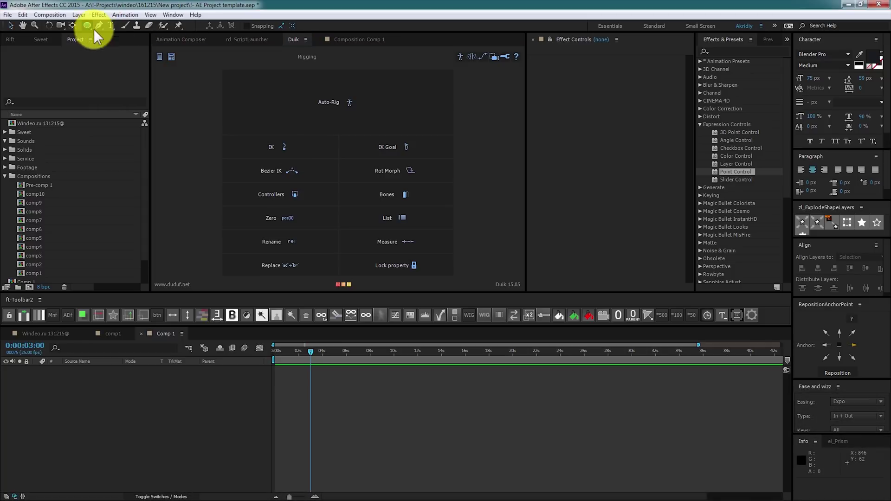
{"action": "left_click_drag", "start_coordinate": [87, 25], "coordinate": [118, 26]}
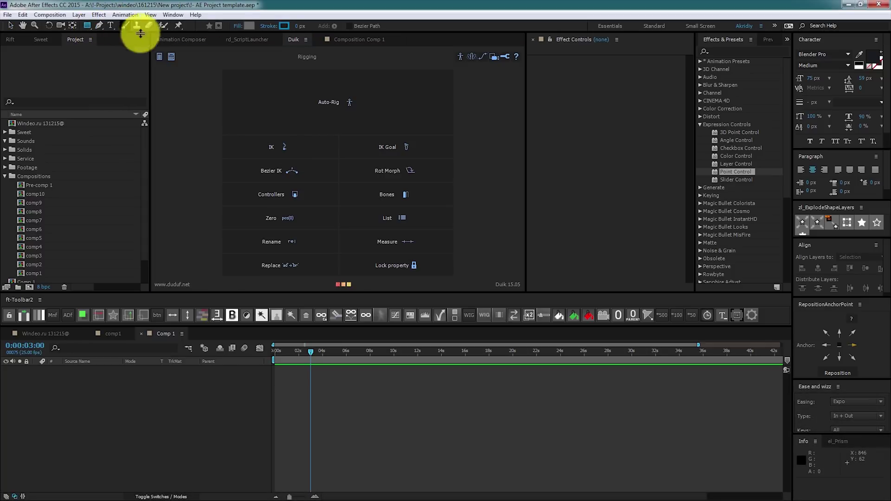
{"action": "left_click", "coordinate": [358, 39]}
{"action": "mouse_move", "coordinate": [225, 158]}
{"action": "left_mouse_down"}
{"action": "mouse_move", "coordinate": [318, 190]}
{"action": "mouse_move", "coordinate": [399, 187]}
{"action": "left_mouse_up"}
{"action": "mouse_move", "coordinate": [405, 155]}
{"action": "left_mouse_down"}
{"action": "mouse_move", "coordinate": [466, 200]}
{"action": "mouse_move", "coordinate": [453, 196]}
{"action": "left_mouse_up"}
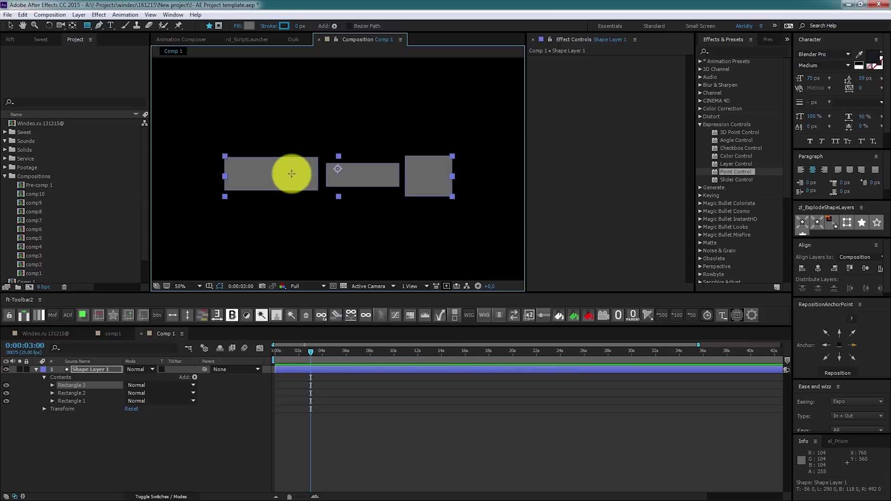
{"action": "left_click", "coordinate": [314, 370]}
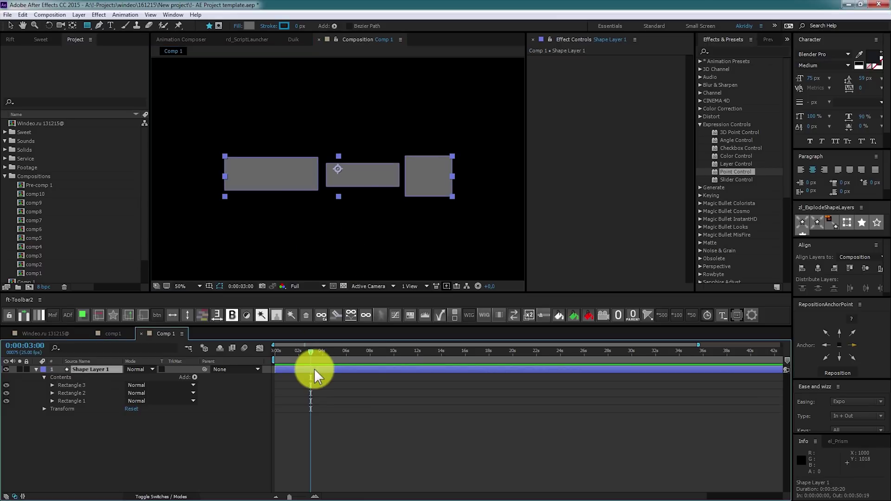
{"action": "left_click", "coordinate": [803, 221]}
Step: Delete the original combined shape layer and move the rectangles' anchors to their left edges
{"action": "left_click", "coordinate": [378, 392]}
{"action": "key", "text": "Delete"}
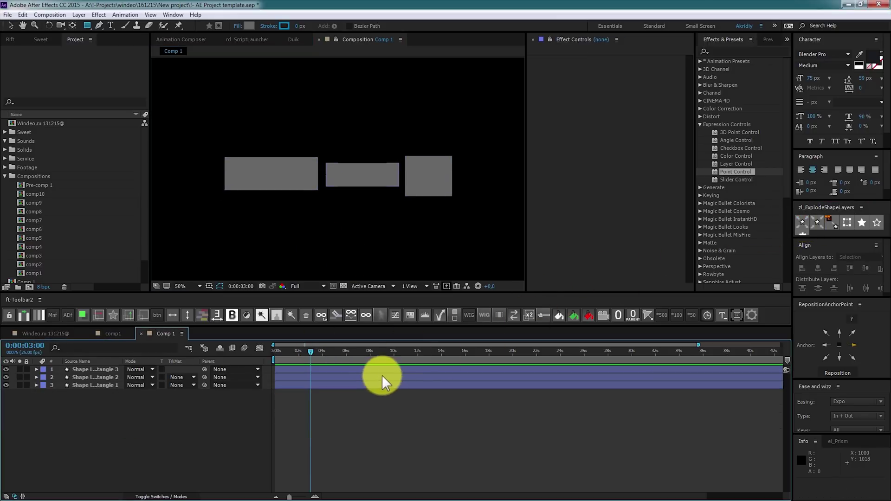
{"action": "left_click", "coordinate": [380, 371]}
{"action": "left_click", "coordinate": [383, 381], "text": "shift"}
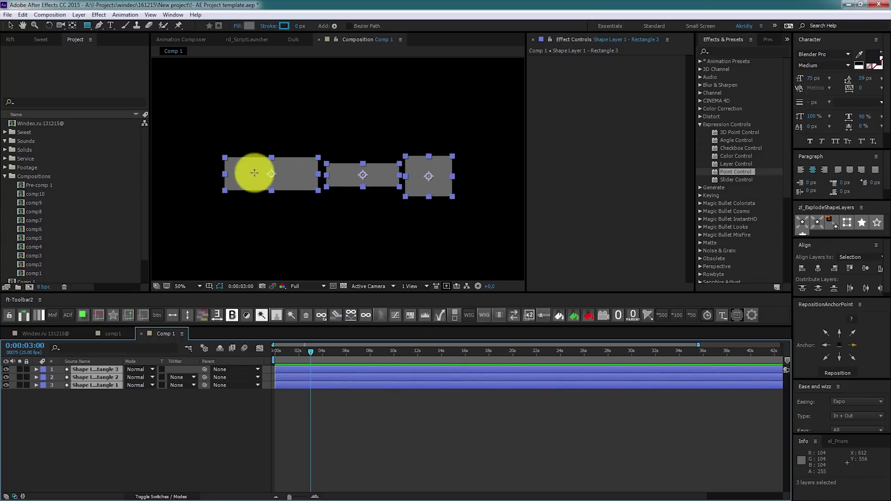
{"action": "left_click", "coordinate": [828, 353]}
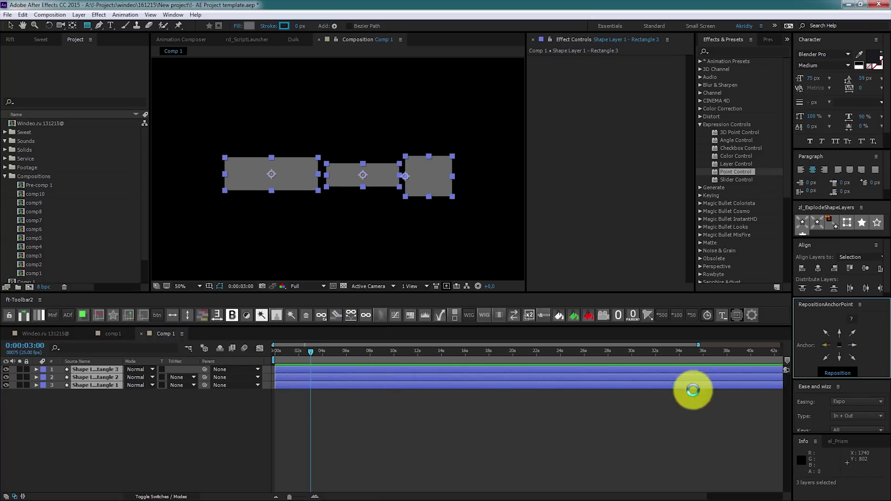
{"action": "left_click", "coordinate": [377, 408]}
Step: Rename the right square's layer Rectangle 3 to 'hand'
{"action": "left_click", "coordinate": [363, 369]}
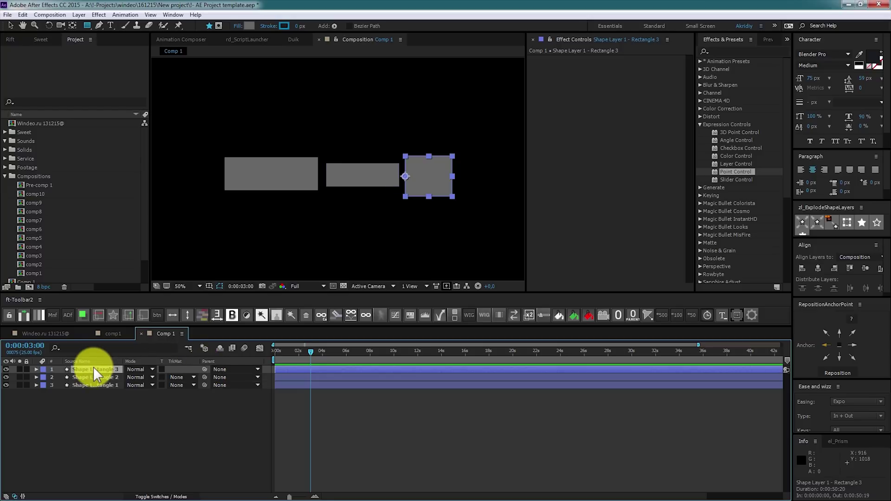
{"action": "key", "text": "Return"}
{"action": "type", "text": "hand"}
{"action": "key", "text": "Return"}
Step: Parent hand to the middle rectangle and the middle rectangle to the left one
{"action": "left_click_drag", "start_coordinate": [204, 369], "coordinate": [102, 377]}
{"action": "left_click", "coordinate": [102, 378]}
{"action": "left_click_drag", "start_coordinate": [205, 377], "coordinate": [115, 386]}
{"action": "left_click", "coordinate": [124, 385]}
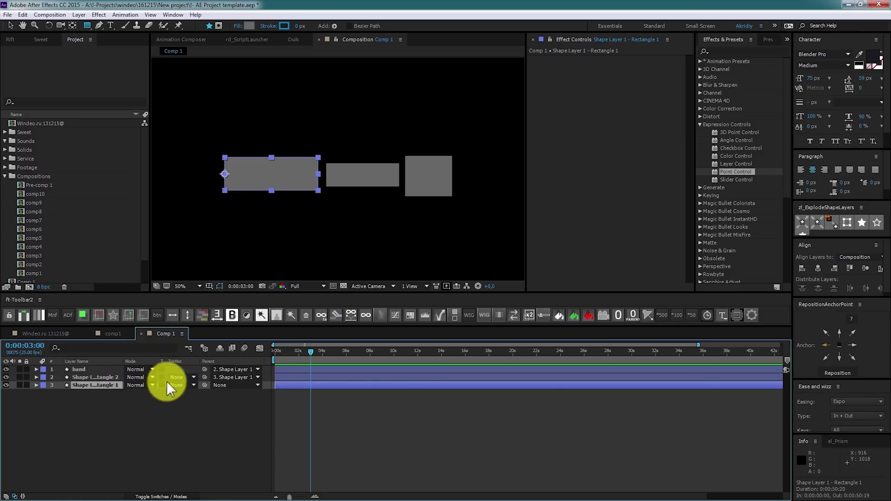
{"action": "left_click", "coordinate": [88, 371]}
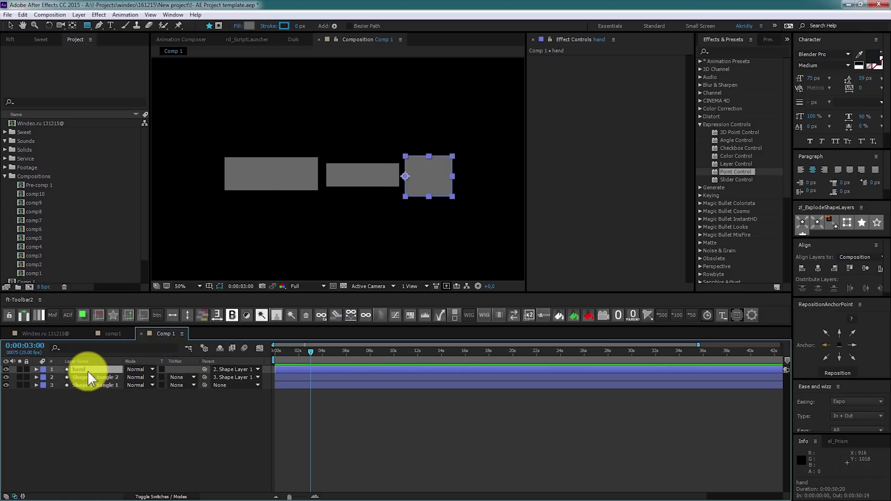
Step: Create a Cyan, Medium-size Duik controller C_hand for the hand layer
{"action": "left_click", "coordinate": [295, 40]}
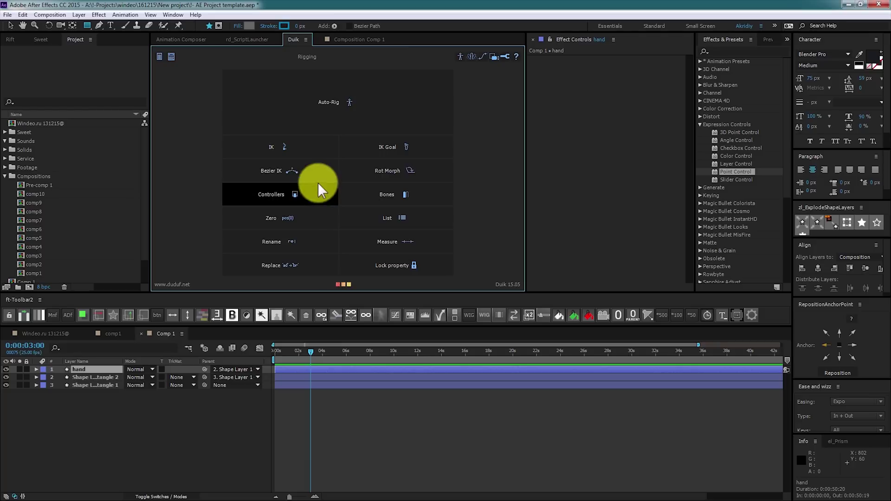
{"action": "left_click", "coordinate": [290, 194]}
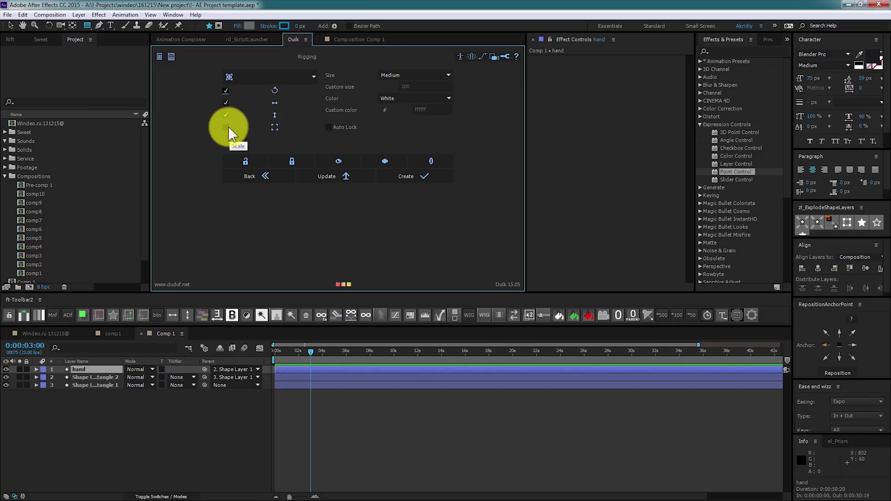
{"action": "left_click", "coordinate": [399, 98]}
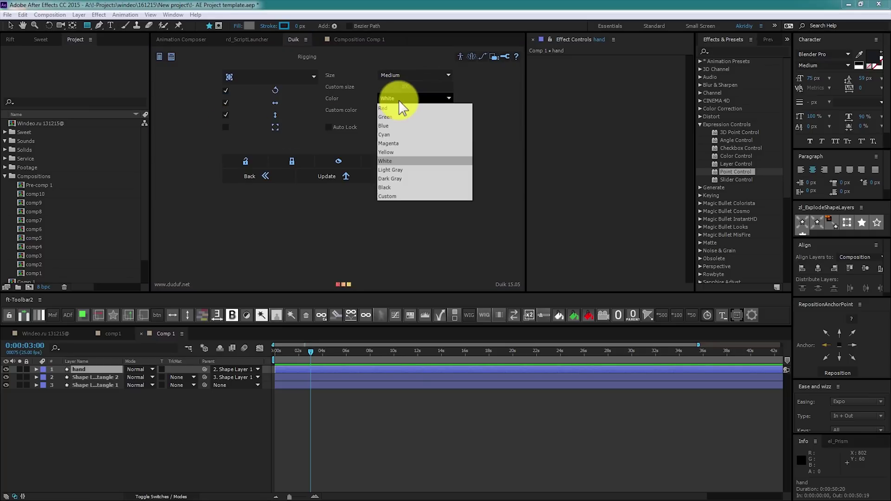
{"action": "left_click", "coordinate": [396, 133]}
{"action": "left_click", "coordinate": [409, 75]}
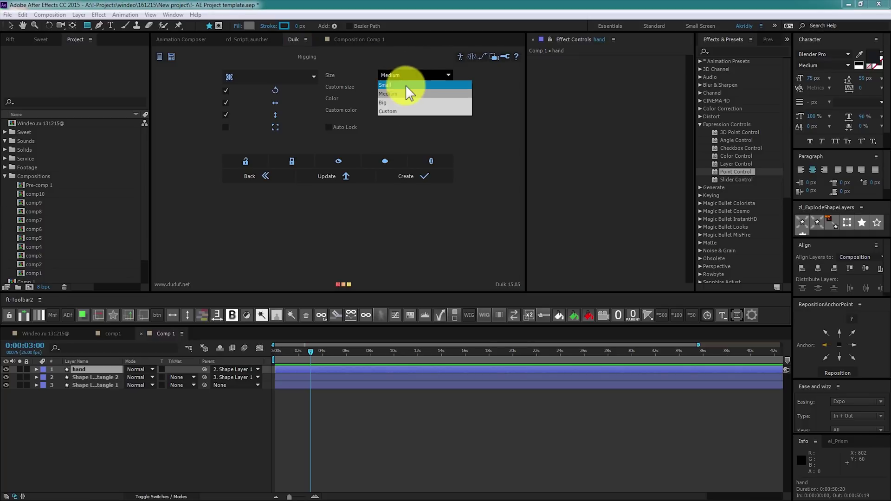
{"action": "left_click", "coordinate": [462, 126]}
{"action": "left_click", "coordinate": [327, 172]}
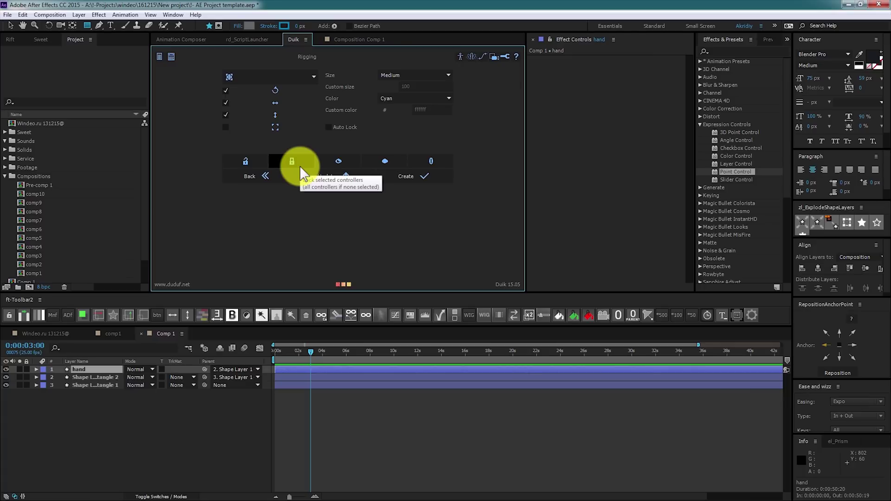
{"action": "left_click", "coordinate": [408, 178]}
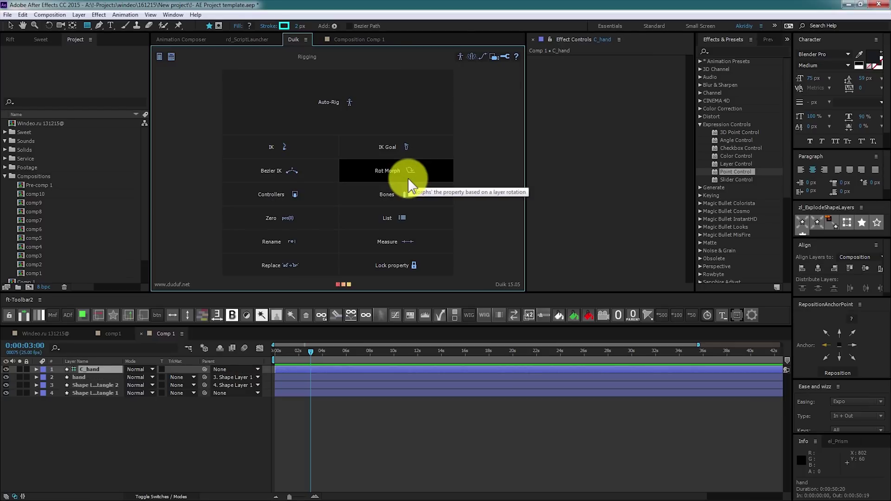
Step: Select hand, both rectangles and C_hand, and create a Duik 2-Layer IK & Goal
{"action": "left_click", "coordinate": [356, 39]}
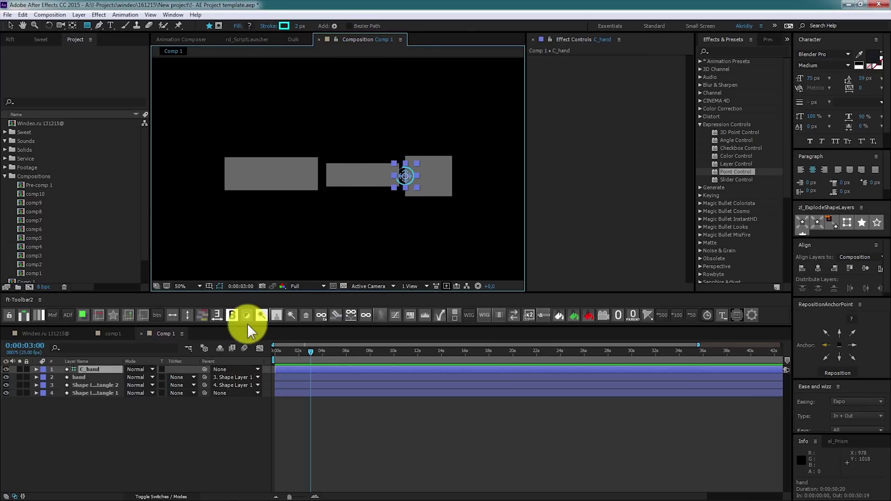
{"action": "key", "text": "v"}
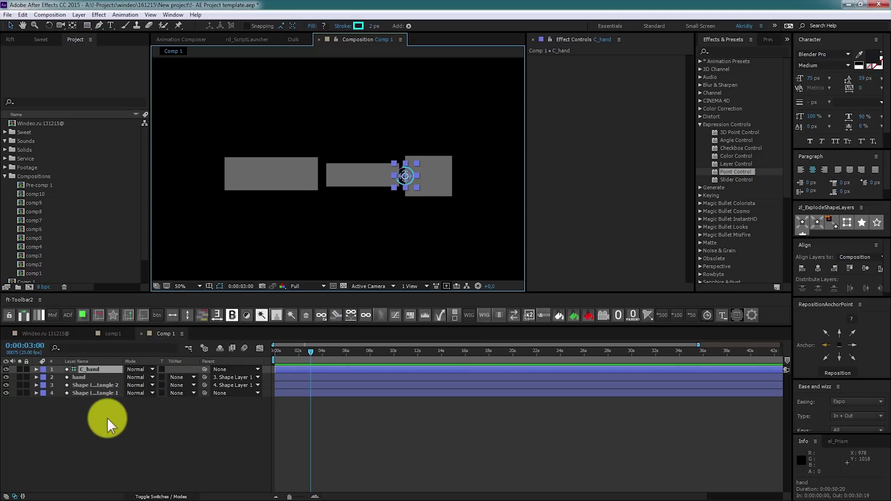
{"action": "left_click", "coordinate": [107, 417]}
{"action": "left_click", "coordinate": [88, 377]}
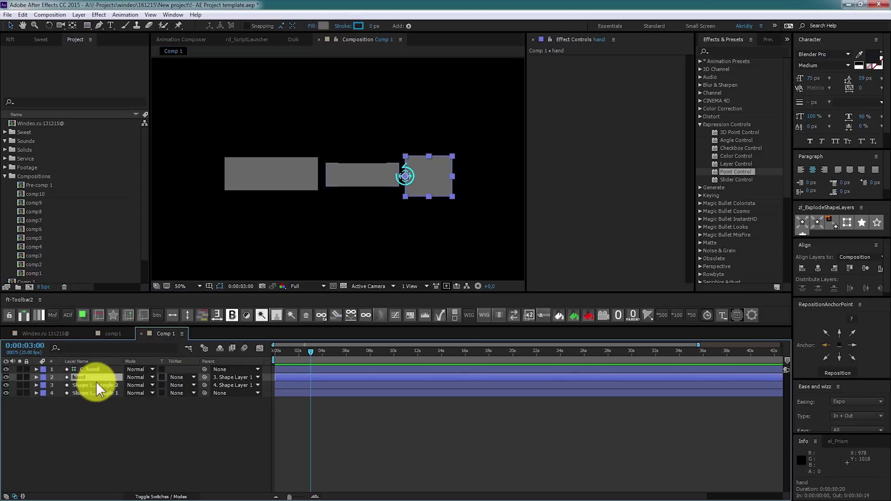
{"action": "left_click", "coordinate": [88, 385], "text": "ctrl"}
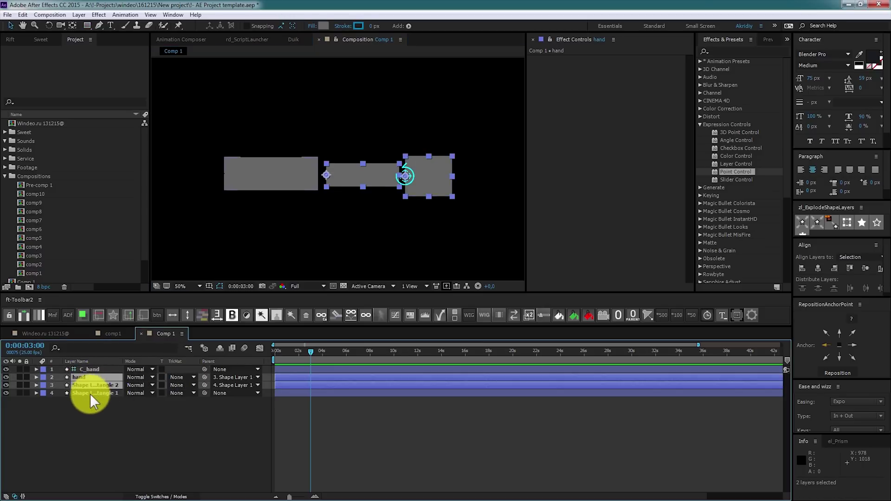
{"action": "left_click", "coordinate": [90, 393], "text": "ctrl"}
{"action": "left_click", "coordinate": [87, 368], "text": "ctrl"}
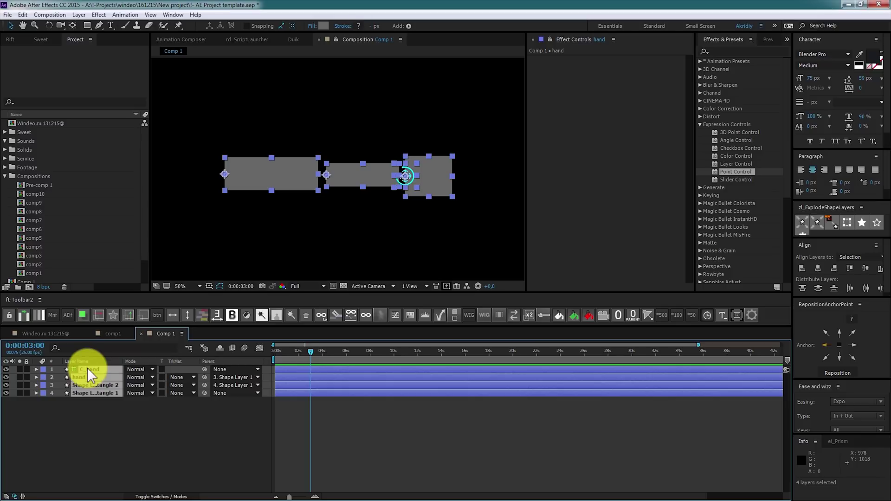
{"action": "left_click", "coordinate": [294, 41]}
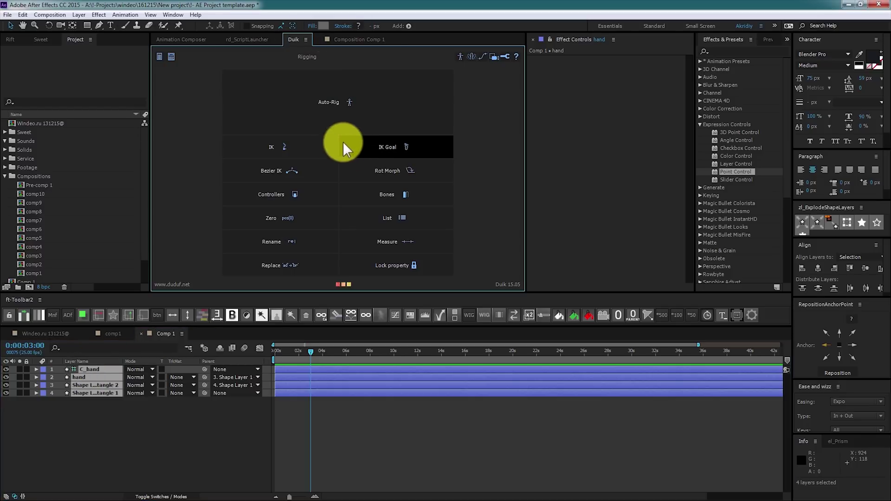
{"action": "left_click", "coordinate": [283, 147]}
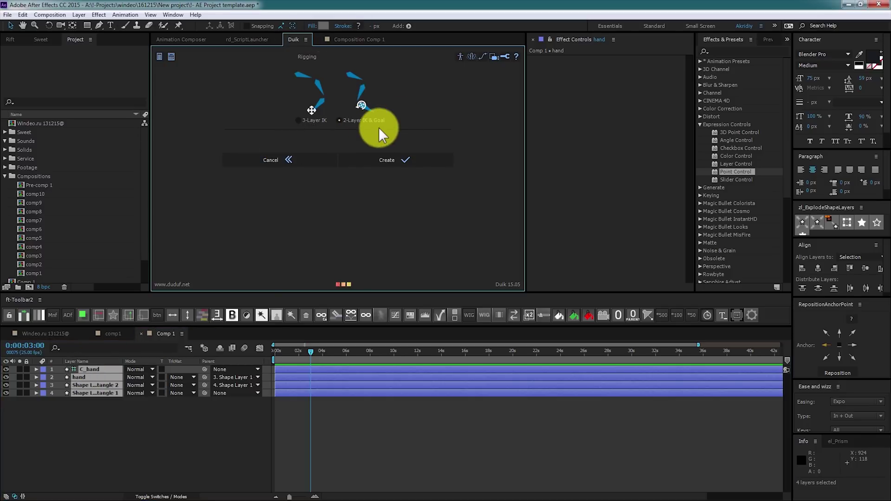
{"action": "left_click", "coordinate": [379, 154]}
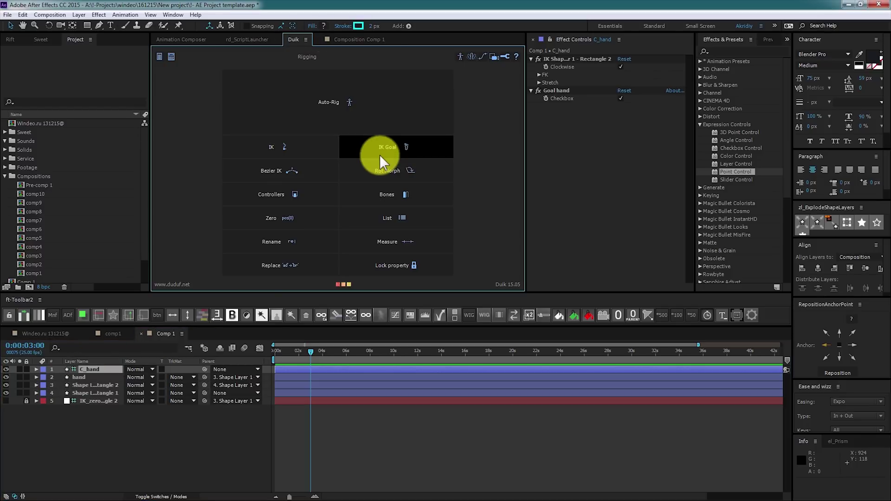
Step: Drag C_hand to bend the arm and inspect the IK effects on the controller
{"action": "left_click", "coordinate": [356, 40]}
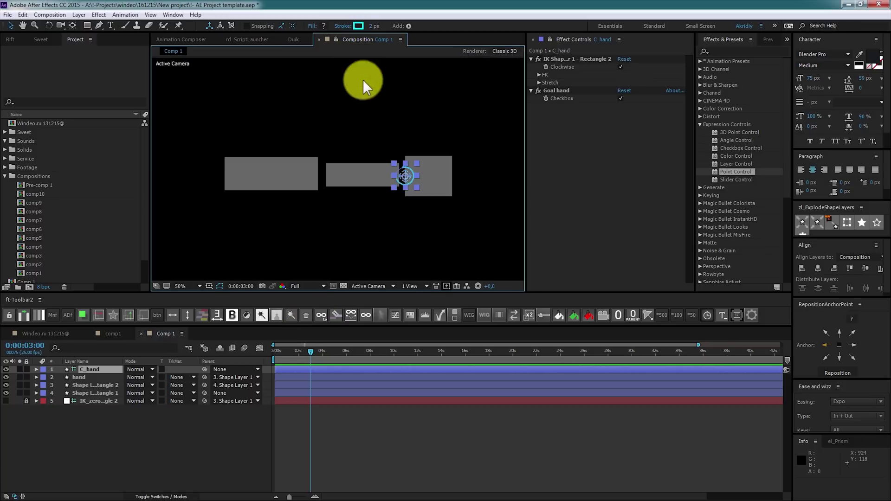
{"action": "left_click_drag", "start_coordinate": [402, 173], "coordinate": [379, 156]}
{"action": "left_click", "coordinate": [613, 70]}
{"action": "left_click", "coordinate": [294, 40]}
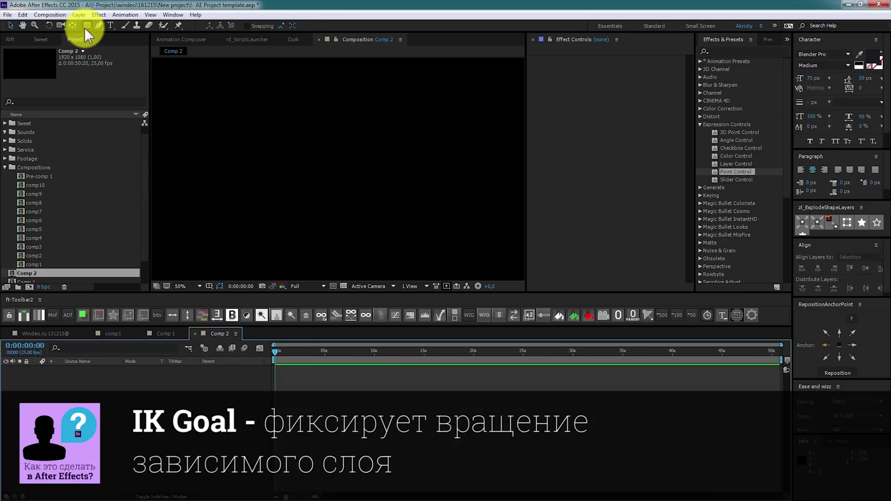
Step: Draw five grey stars scattered across Comp 2 with the Star tool
{"action": "left_click_drag", "start_coordinate": [85, 26], "coordinate": [127, 65]}
{"action": "left_click", "coordinate": [127, 66]}
{"action": "left_click_drag", "start_coordinate": [205, 155], "coordinate": [219, 175]}
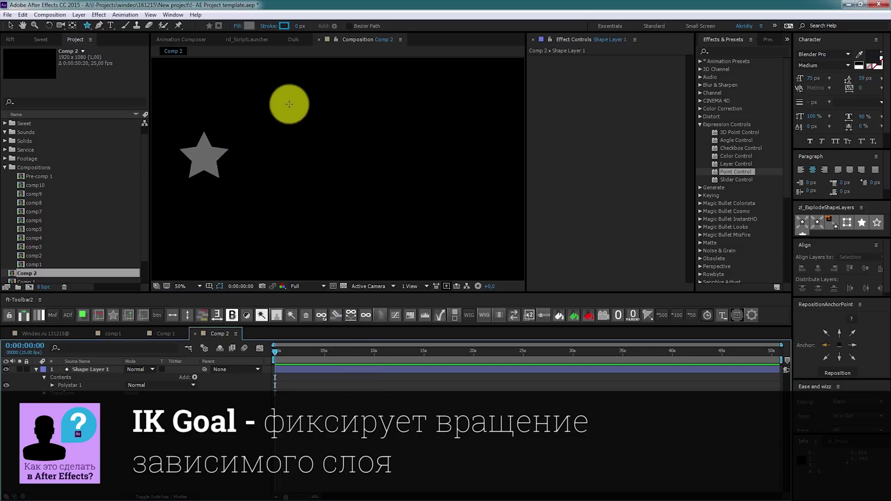
{"action": "left_click_drag", "start_coordinate": [273, 80], "coordinate": [284, 104]}
{"action": "left_click_drag", "start_coordinate": [412, 100], "coordinate": [426, 122]}
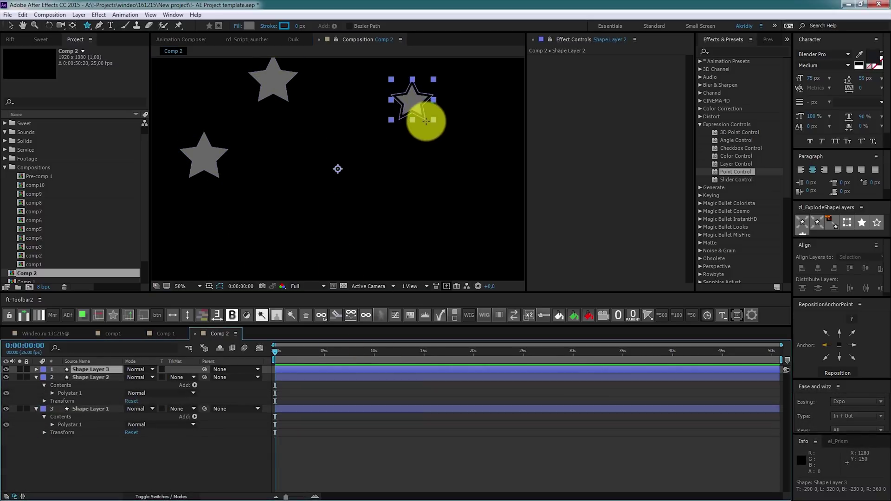
{"action": "left_click", "coordinate": [471, 461]}
{"action": "left_click_drag", "start_coordinate": [454, 186], "coordinate": [465, 202]}
{"action": "left_click", "coordinate": [485, 478]}
{"action": "left_click_drag", "start_coordinate": [335, 240], "coordinate": [338, 253]}
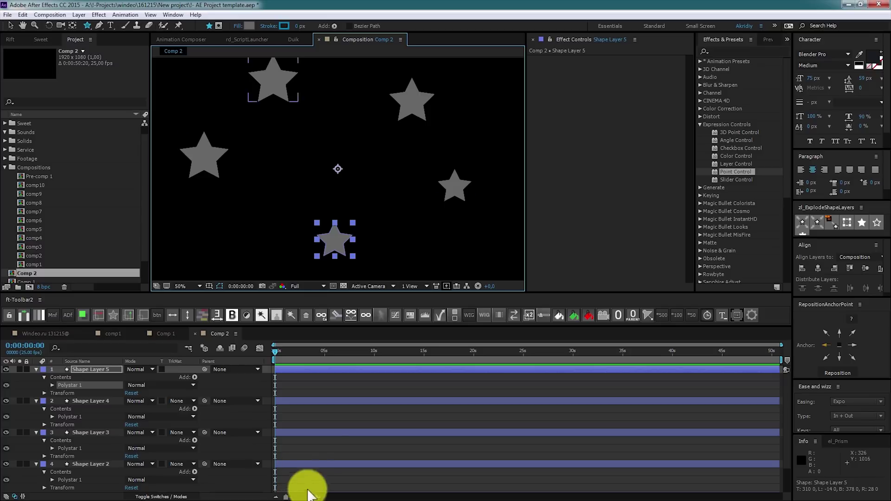
{"action": "left_click", "coordinate": [309, 487]}
Step: Centre every star's anchor point on its shape using Reposition
{"action": "key", "text": "ctrl+a"}
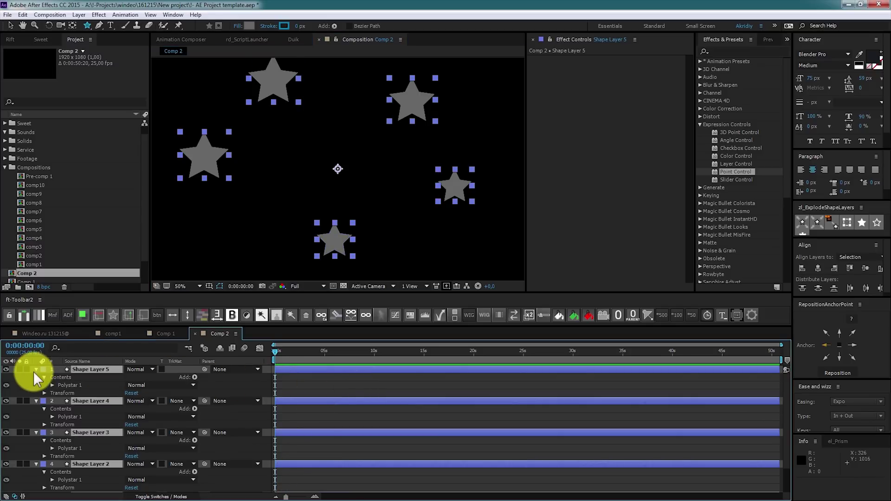
{"action": "left_click", "coordinate": [36, 370]}
{"action": "left_click", "coordinate": [839, 373]}
{"action": "left_click", "coordinate": [592, 457]}
{"action": "left_click", "coordinate": [267, 151]}
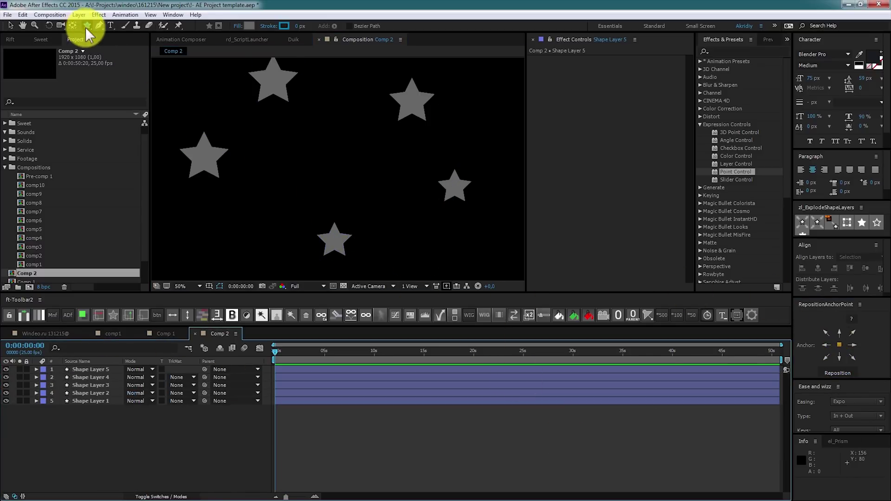
Step: Draw a grey square, Shape Layer 6, at the comp centre with its anchor centred
{"action": "mouse_move", "coordinate": [88, 27]}
{"action": "left_mouse_down"}
{"action": "mouse_move", "coordinate": [111, 45]}
{"action": "mouse_move", "coordinate": [115, 27]}
{"action": "left_mouse_up"}
{"action": "left_click_drag", "start_coordinate": [318, 146], "coordinate": [348, 161]}
{"action": "left_click", "coordinate": [838, 372]}
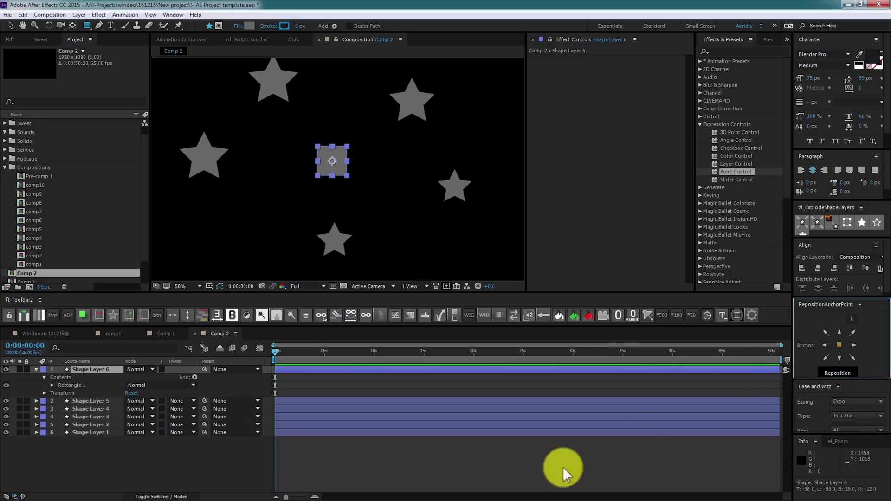
Step: Parent Shape Layers 1–5 to Shape Layer 6 and keep the square's rotation at 0°
{"action": "left_click", "coordinate": [97, 401]}
{"action": "left_click", "coordinate": [105, 432], "text": "shift"}
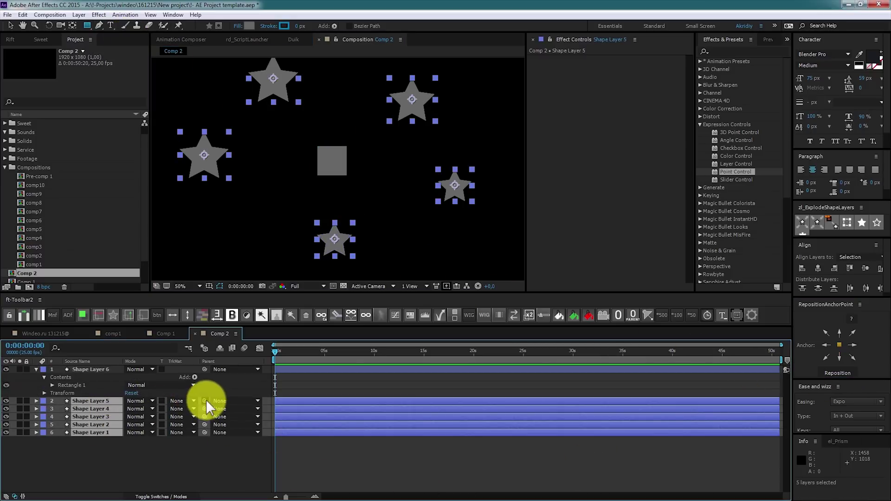
{"action": "mouse_move", "coordinate": [205, 401]}
{"action": "left_mouse_down"}
{"action": "mouse_move", "coordinate": [104, 368]}
{"action": "mouse_move", "coordinate": [202, 387]}
{"action": "left_mouse_up"}
{"action": "left_click", "coordinate": [104, 368]}
{"action": "key", "text": "r"}
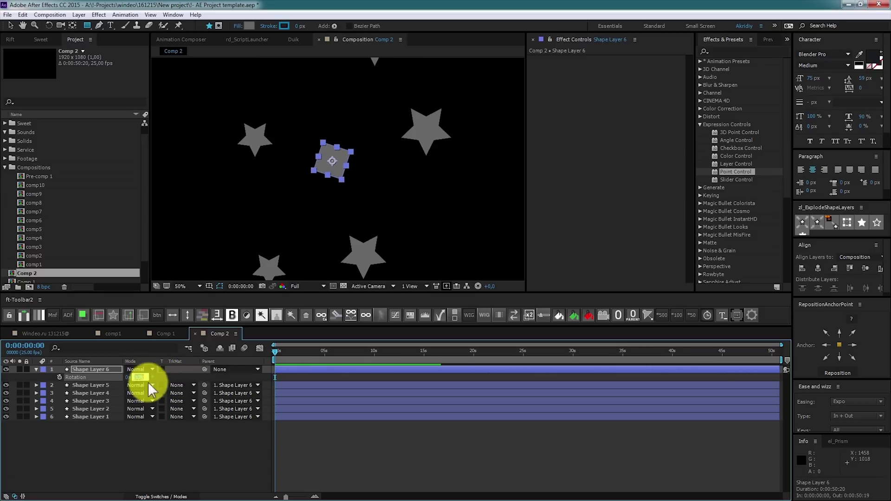
{"action": "key", "text": "ctrl+z"}
Step: Add Duik IK Goals to Shape Layer 5 and Shape Layer 4
{"action": "left_click", "coordinate": [287, 370]}
{"action": "left_click", "coordinate": [294, 385]}
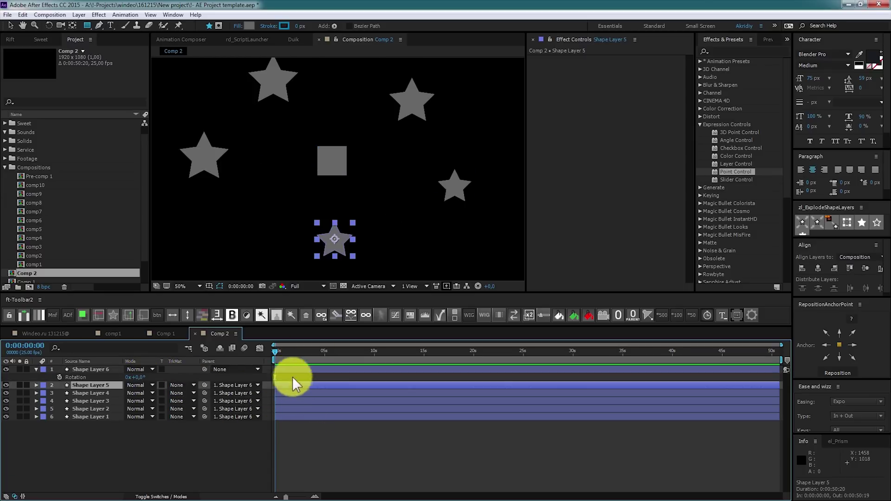
{"action": "left_click", "coordinate": [296, 39]}
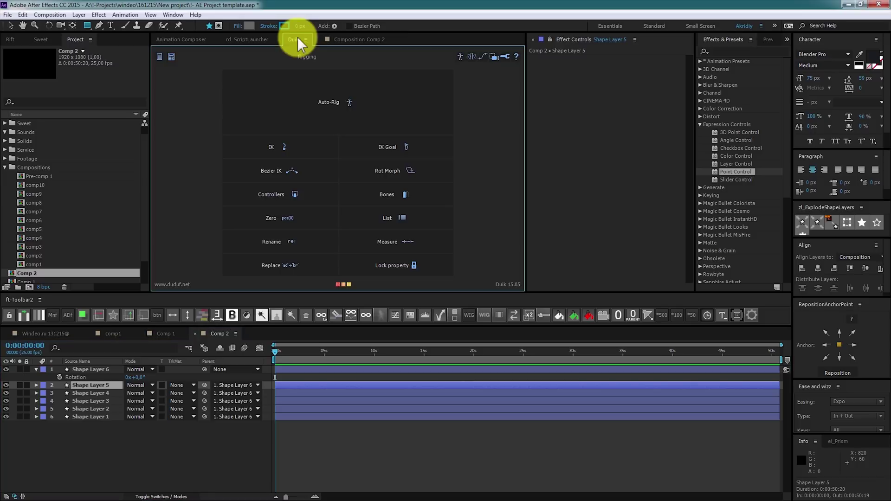
{"action": "left_click", "coordinate": [394, 154]}
{"action": "left_click", "coordinate": [313, 392]}
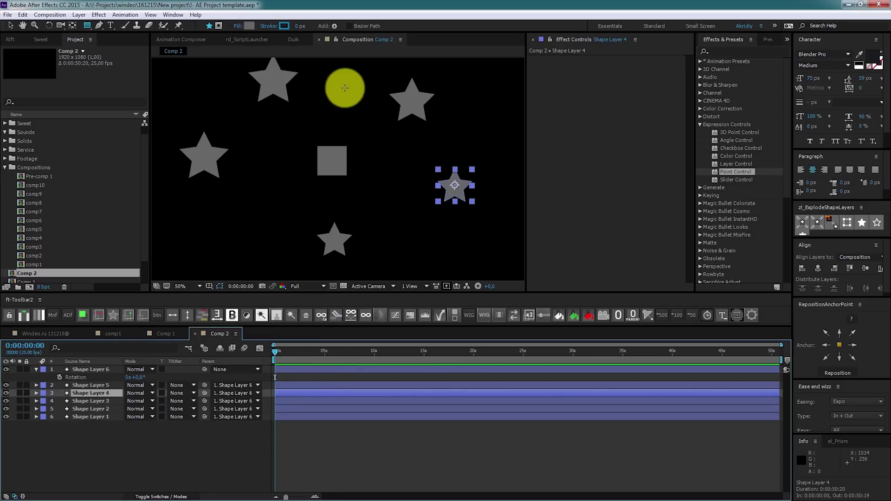
{"action": "left_click", "coordinate": [291, 40]}
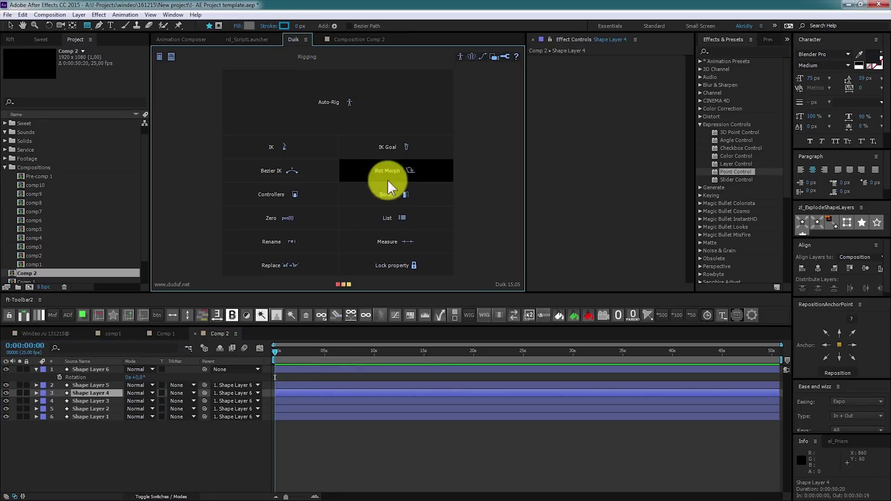
{"action": "left_click", "coordinate": [391, 148]}
Step: Add Duik IK Goals to Shape Layer 3 and Shape Layer 1
{"action": "left_click", "coordinate": [331, 401]}
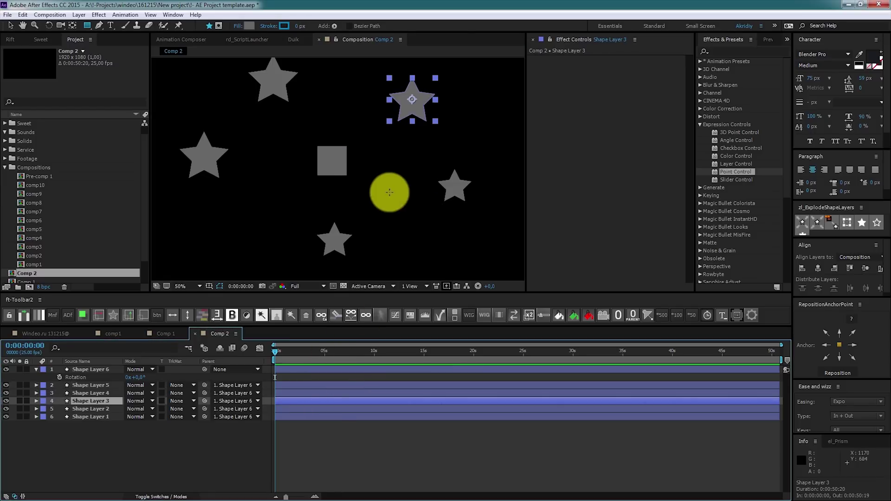
{"action": "left_click", "coordinate": [299, 39]}
{"action": "left_click", "coordinate": [410, 147]}
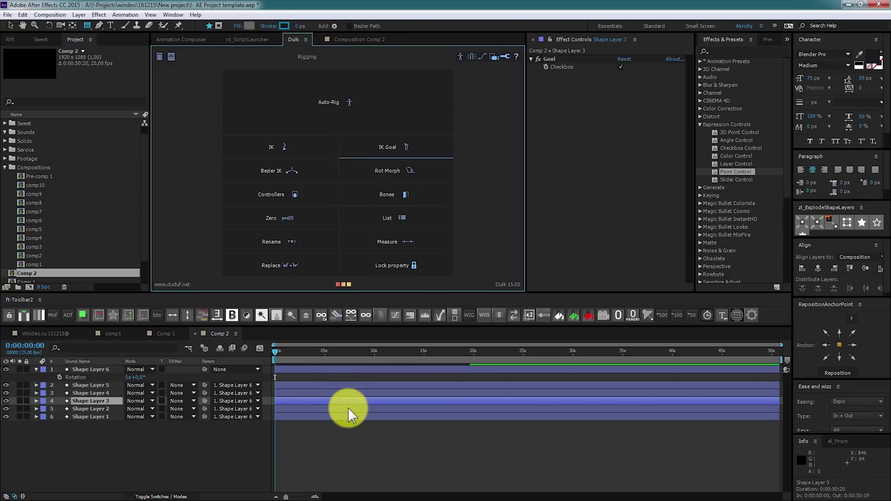
{"action": "left_click", "coordinate": [348, 408]}
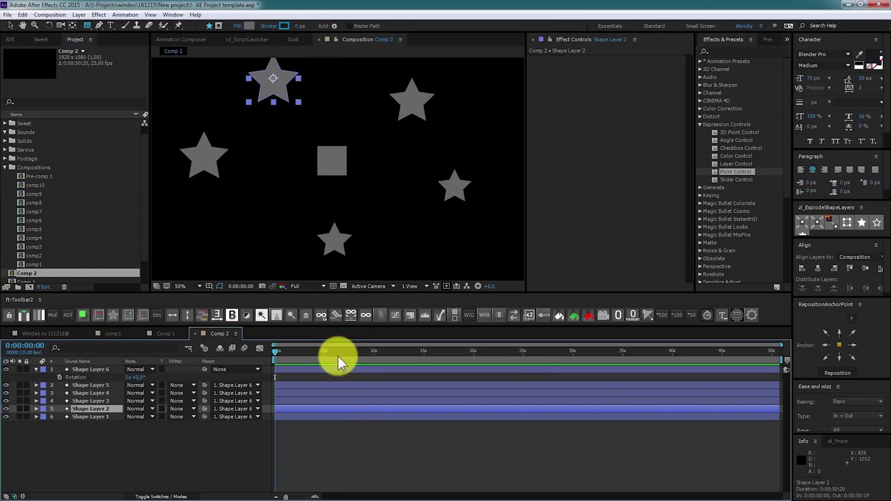
{"action": "left_click", "coordinate": [364, 416]}
{"action": "left_click", "coordinate": [293, 39]}
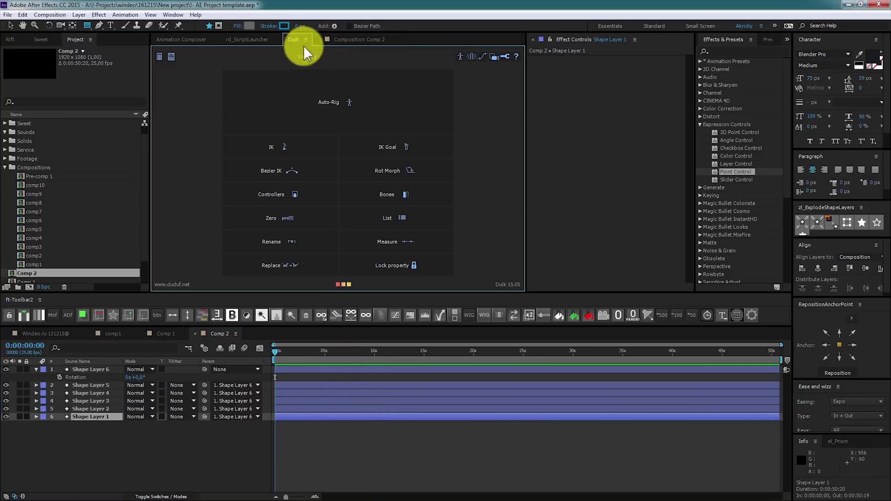
{"action": "left_click", "coordinate": [410, 137]}
{"action": "left_click", "coordinate": [358, 40]}
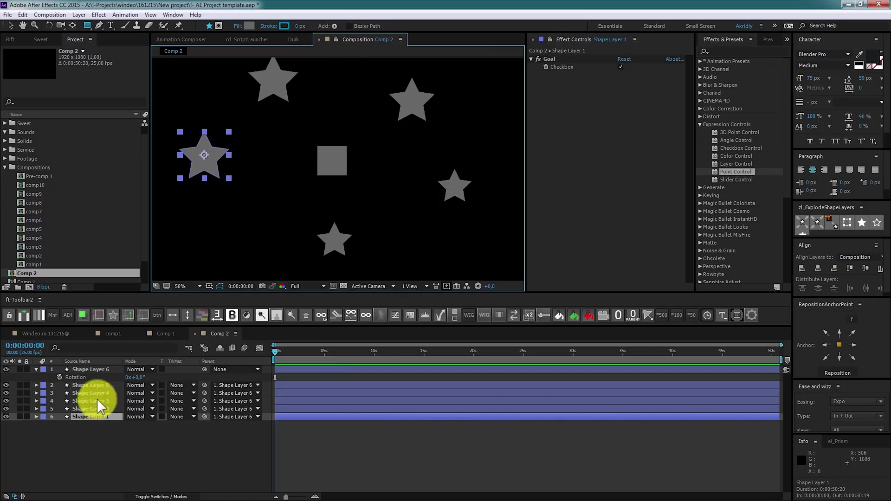
Step: Rotate Shape Layer 6 to 1x+54° so the upright stars orbit it, colouring the upper-right star red
{"action": "left_click_drag", "start_coordinate": [139, 378], "coordinate": [185, 374]}
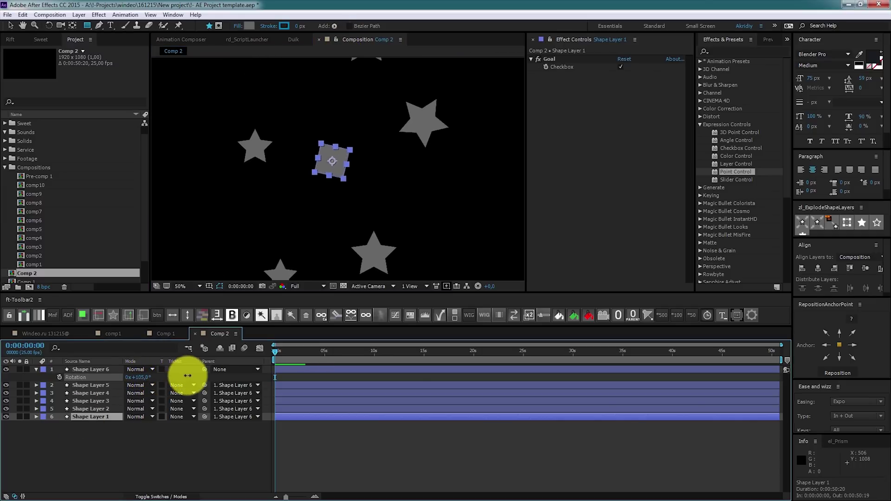
{"action": "left_click", "coordinate": [431, 126]}
{"action": "left_click", "coordinate": [589, 315]}
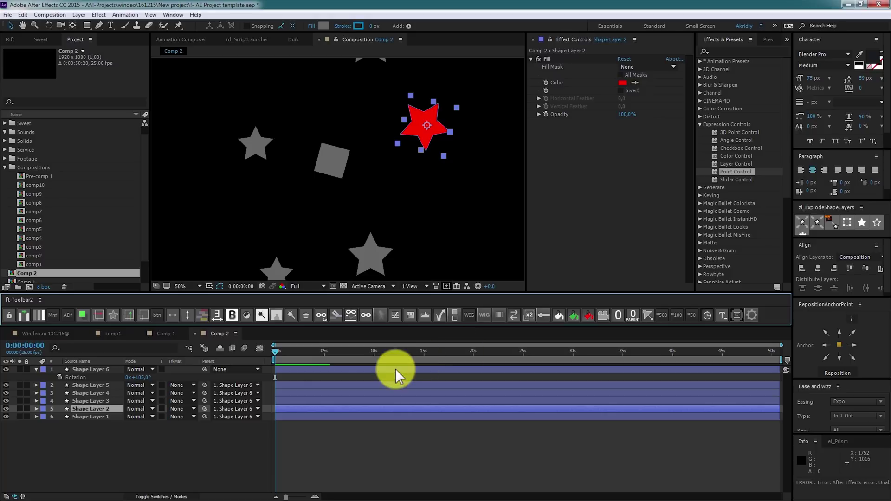
{"action": "left_click_drag", "start_coordinate": [279, 355], "coordinate": [298, 358]}
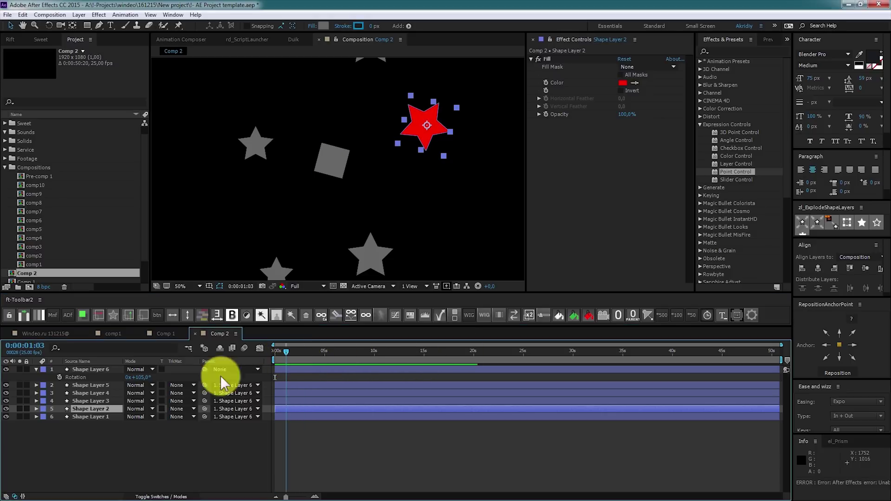
{"action": "left_click_drag", "start_coordinate": [145, 379], "coordinate": [334, 420]}
Step: Look over Duik's Bezier IK rigging tools and clear the layer selection
{"action": "left_click", "coordinate": [294, 41]}
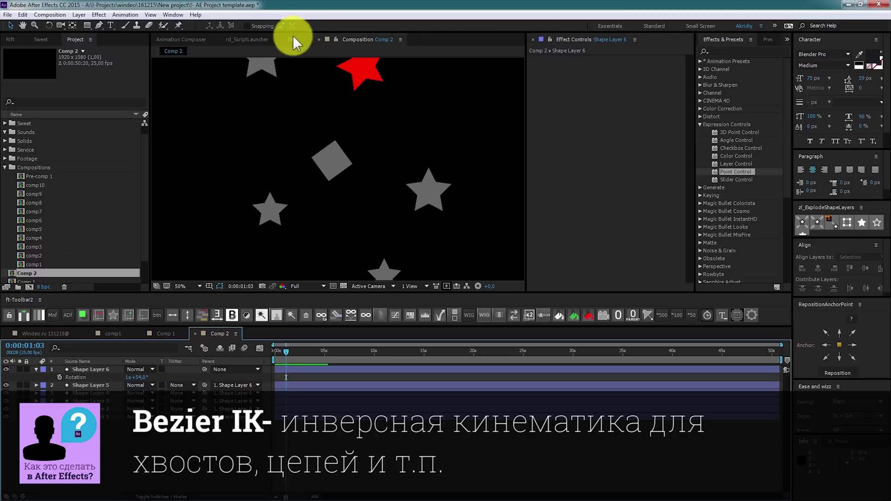
{"action": "left_click", "coordinate": [293, 37]}
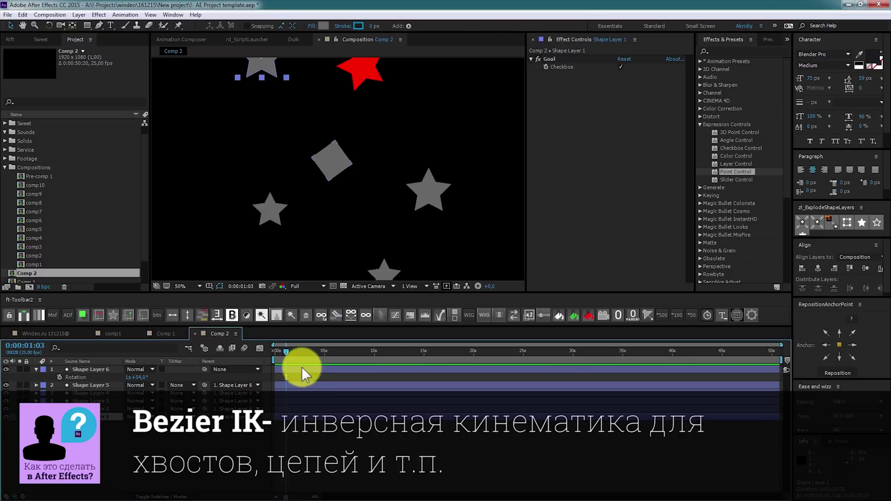
{"action": "key", "text": "ctrl+a"}
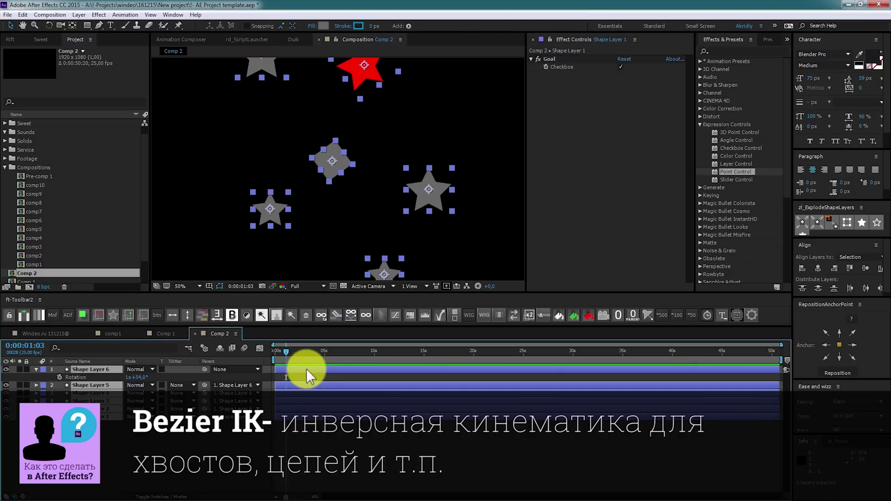
{"action": "left_click", "coordinate": [342, 459]}
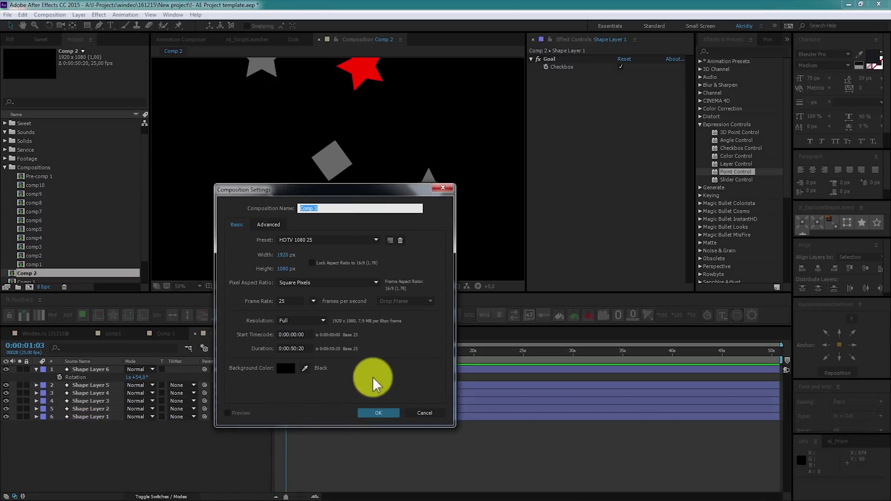
Step: Create Comp 3 with one grey circle duplicated into a row of eight
{"action": "left_click", "coordinate": [369, 411]}
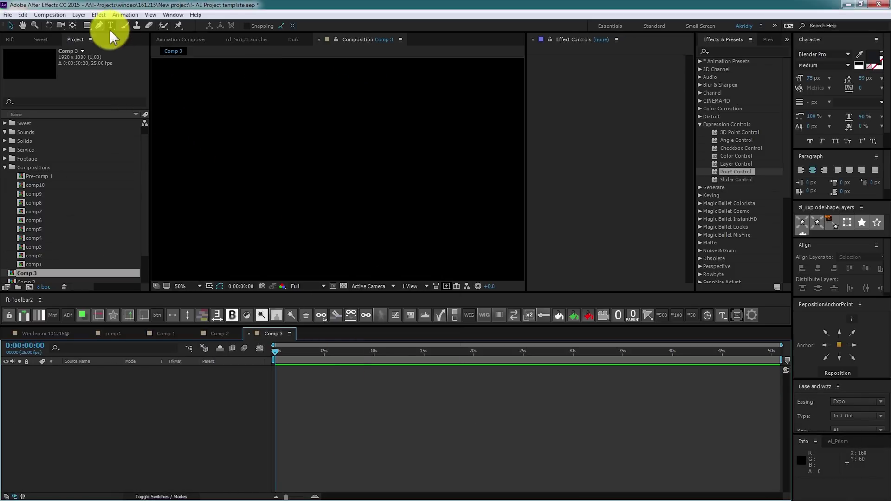
{"action": "mouse_move", "coordinate": [91, 23]}
{"action": "left_mouse_down"}
{"action": "mouse_move", "coordinate": [105, 49]}
{"action": "mouse_move", "coordinate": [150, 51]}
{"action": "left_mouse_up"}
{"action": "left_click_drag", "start_coordinate": [201, 167], "coordinate": [222, 188]}
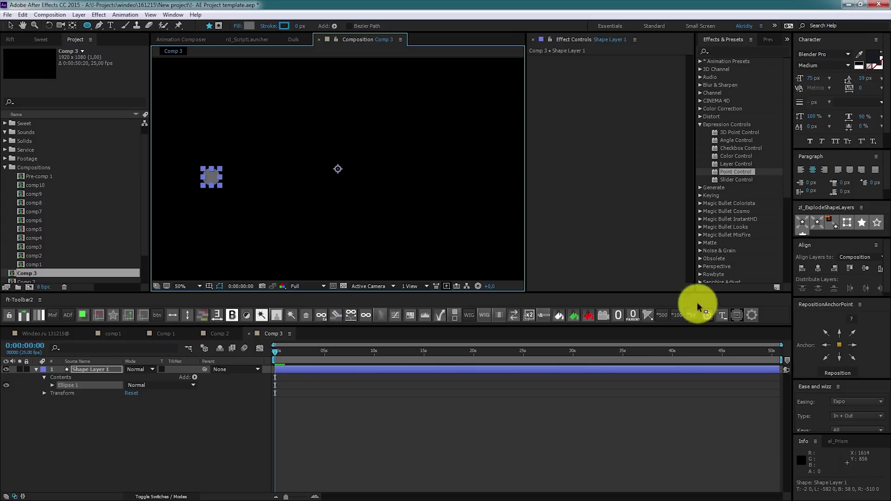
{"action": "left_click", "coordinate": [727, 314]}
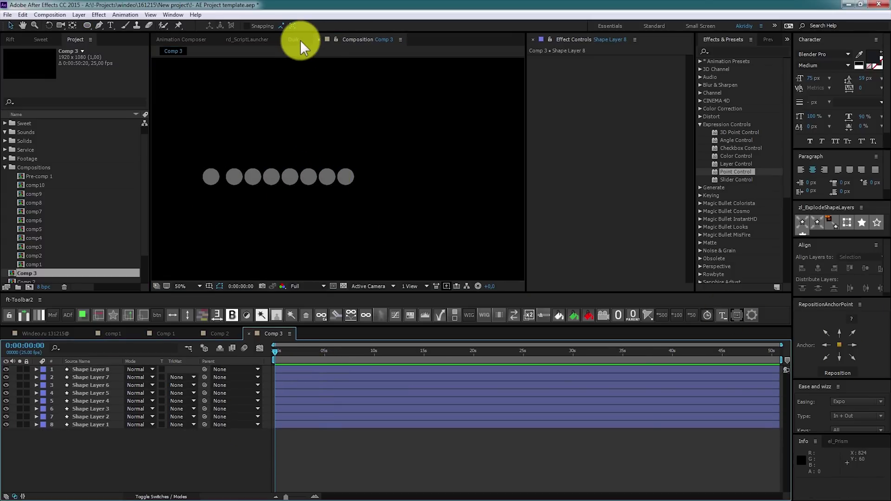
Step: Rename Shape Layer 1 to 'end' and create its Duik controller C_end
{"action": "left_click", "coordinate": [345, 176]}
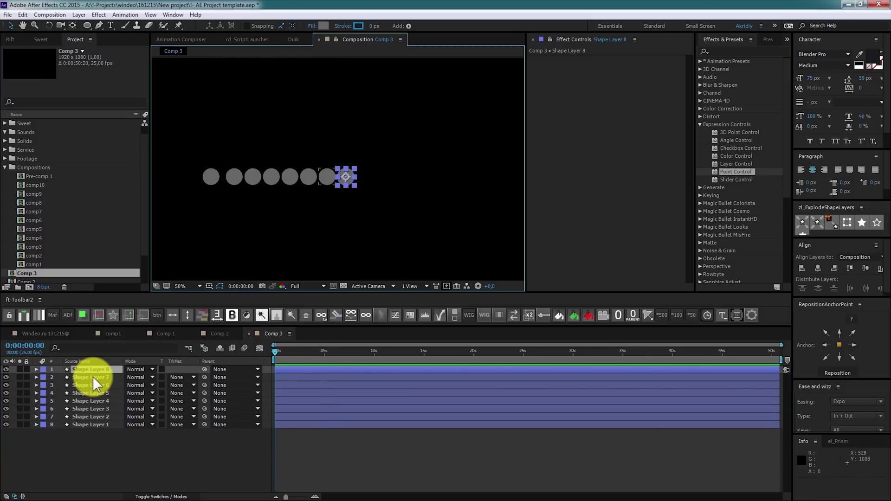
{"action": "key", "text": "t"}
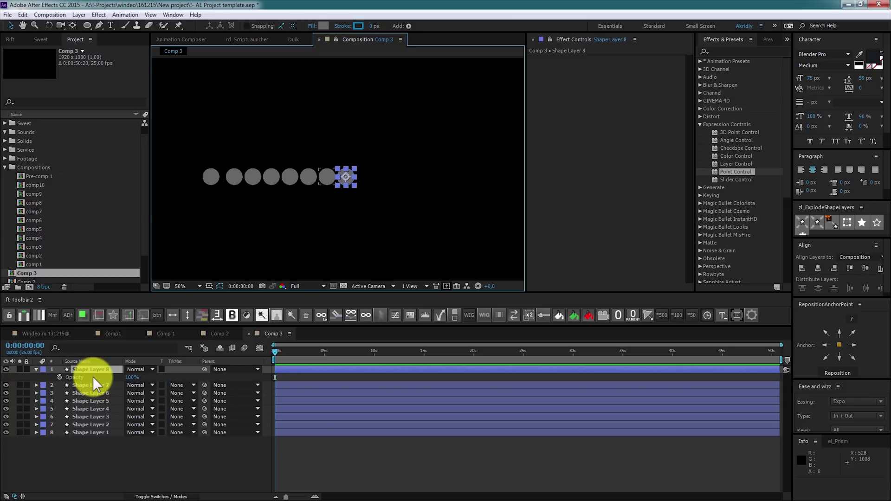
{"action": "left_click", "coordinate": [211, 176]}
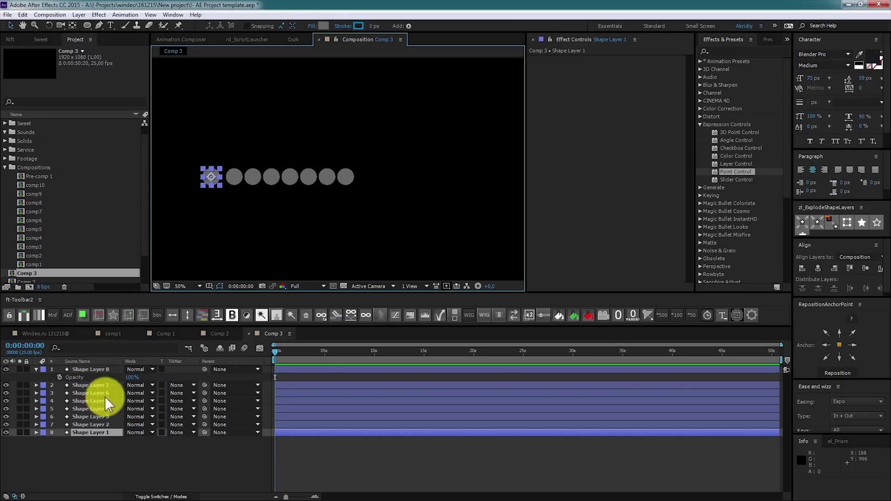
{"action": "key", "text": "n"}
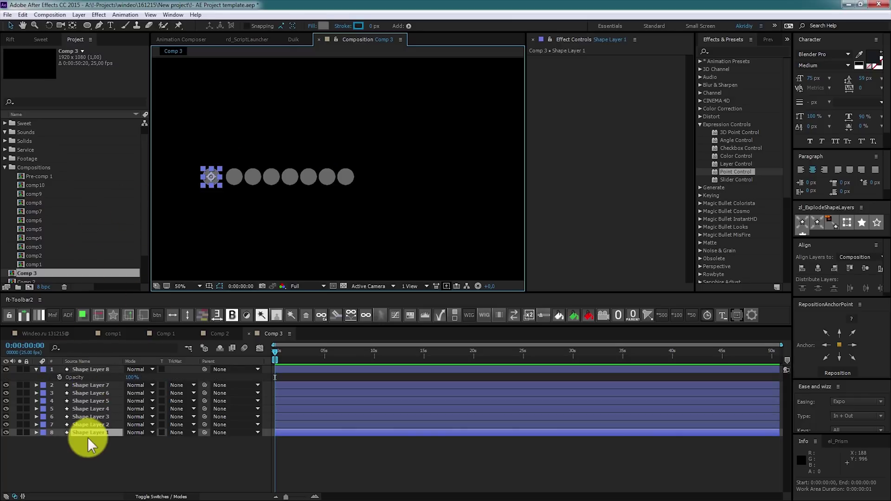
{"action": "key", "text": "Return"}
{"action": "type", "text": "e"}
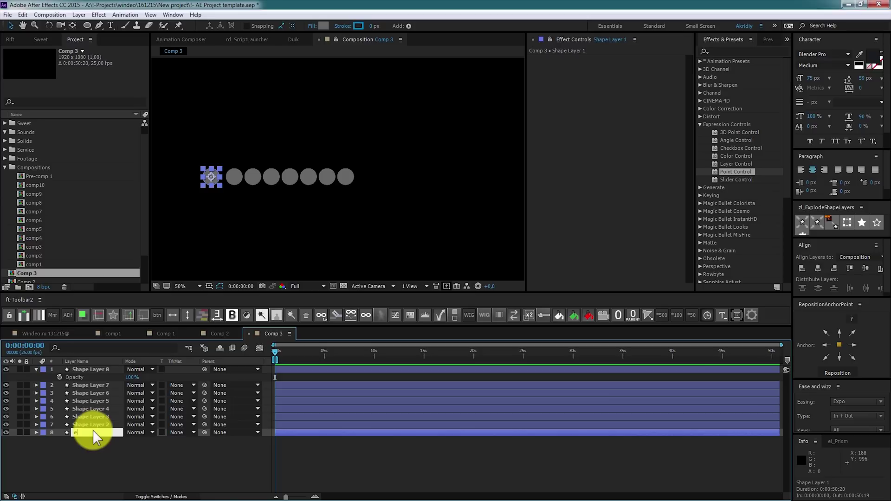
{"action": "type", "text": "nd"}
{"action": "key", "text": "Return"}
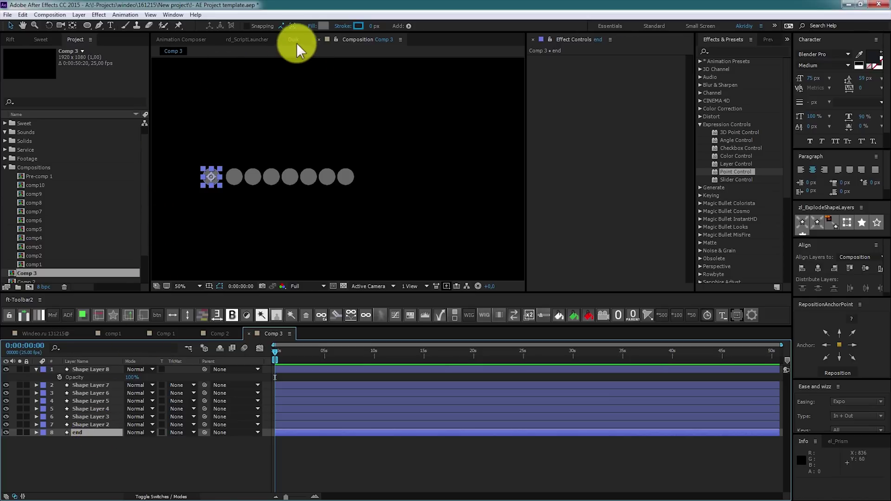
{"action": "left_click", "coordinate": [293, 41]}
{"action": "left_click", "coordinate": [304, 195]}
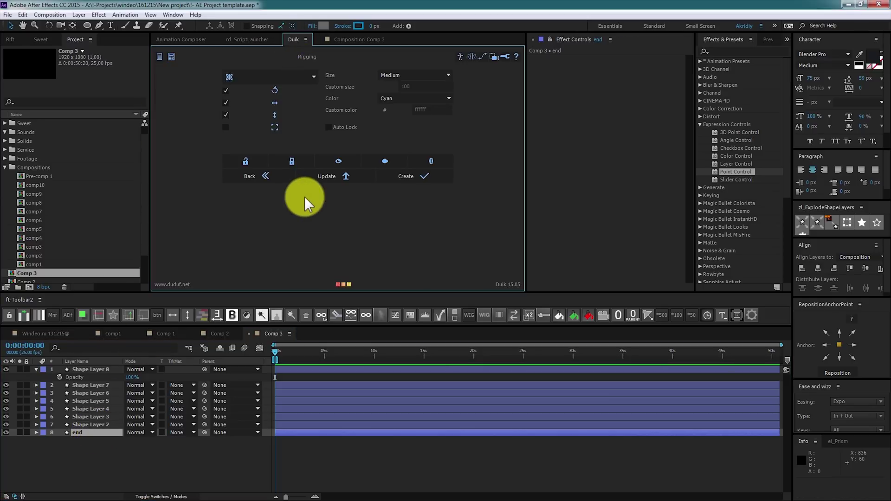
{"action": "left_click", "coordinate": [422, 177]}
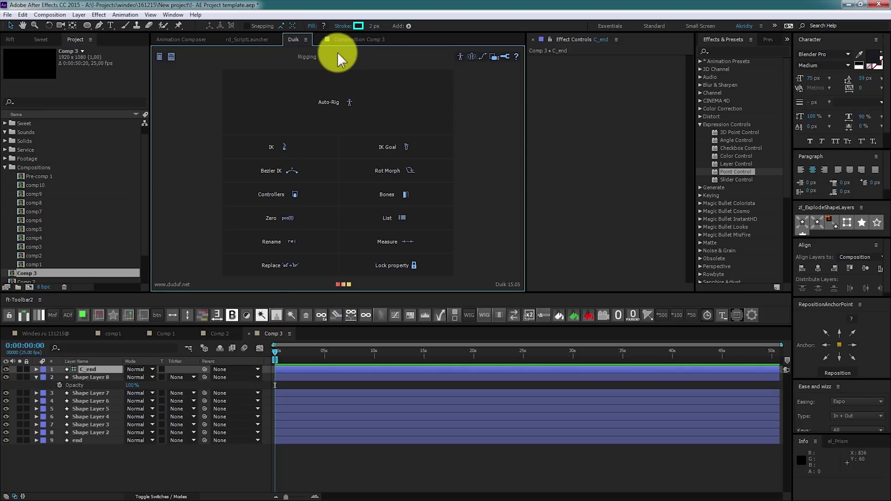
Step: Rename Shape Layer 8 to 'start', create controller C_, and place it over the start circle
{"action": "left_click", "coordinate": [101, 376]}
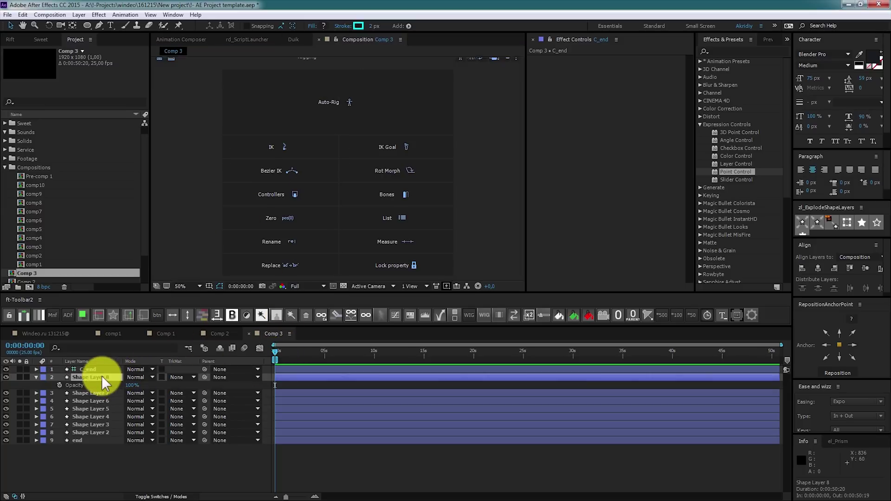
{"action": "key", "text": "Return"}
{"action": "type", "text": "start"}
{"action": "key", "text": "Return"}
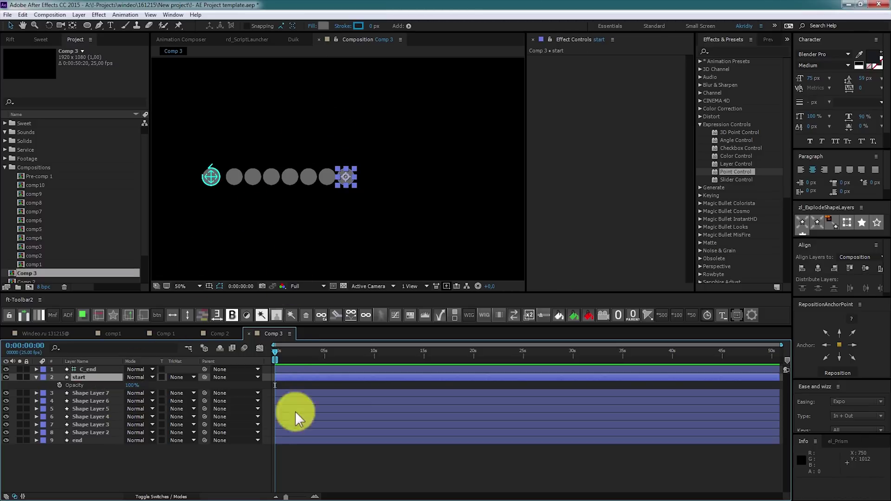
{"action": "left_click", "coordinate": [305, 449]}
{"action": "left_click", "coordinate": [297, 41]}
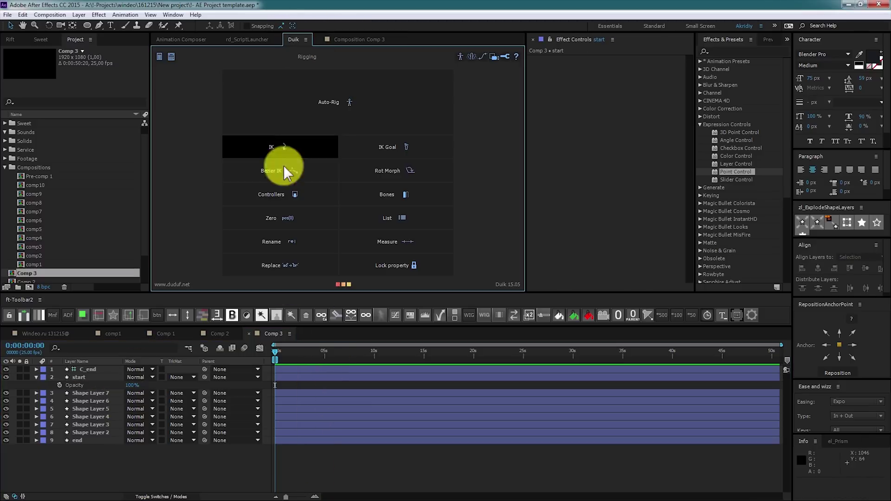
{"action": "left_click", "coordinate": [294, 198]}
{"action": "left_click", "coordinate": [430, 176]}
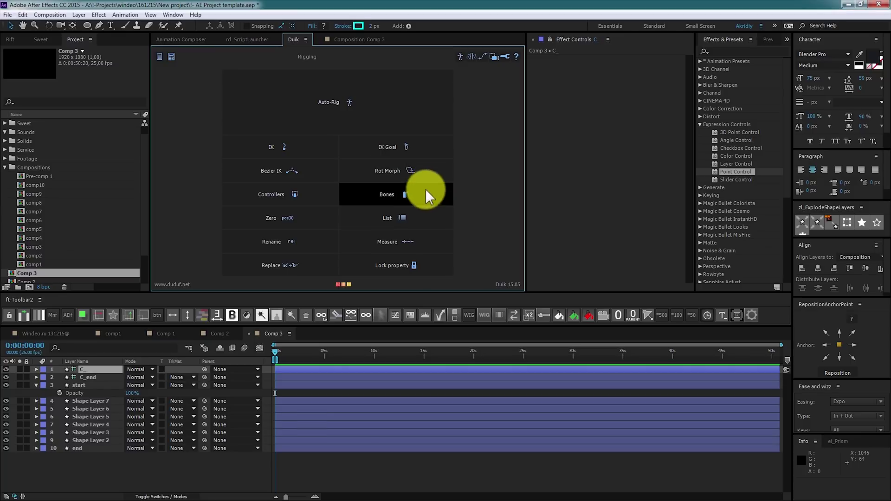
{"action": "left_click", "coordinate": [353, 41]}
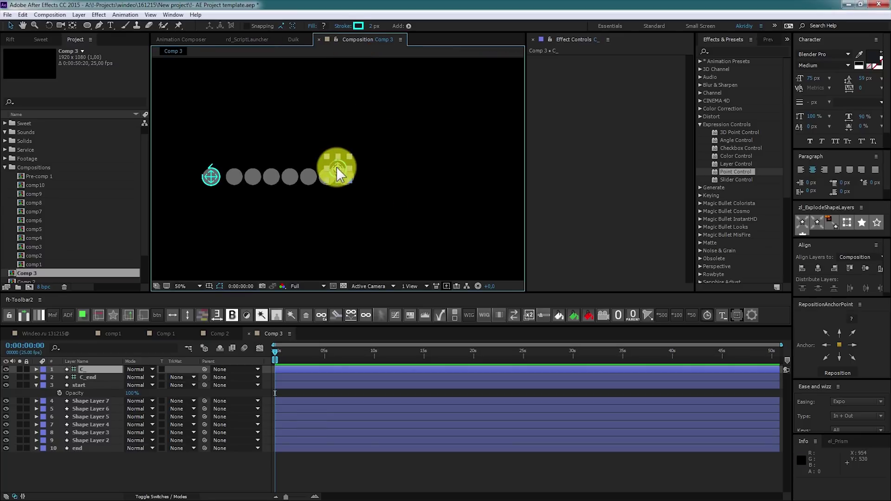
{"action": "left_click_drag", "start_coordinate": [359, 179], "coordinate": [358, 176]}
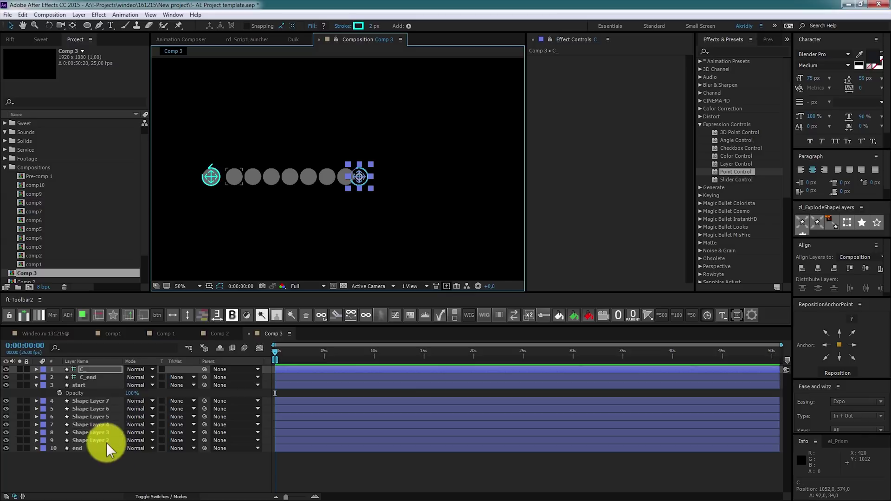
{"action": "left_click", "coordinate": [87, 384]}
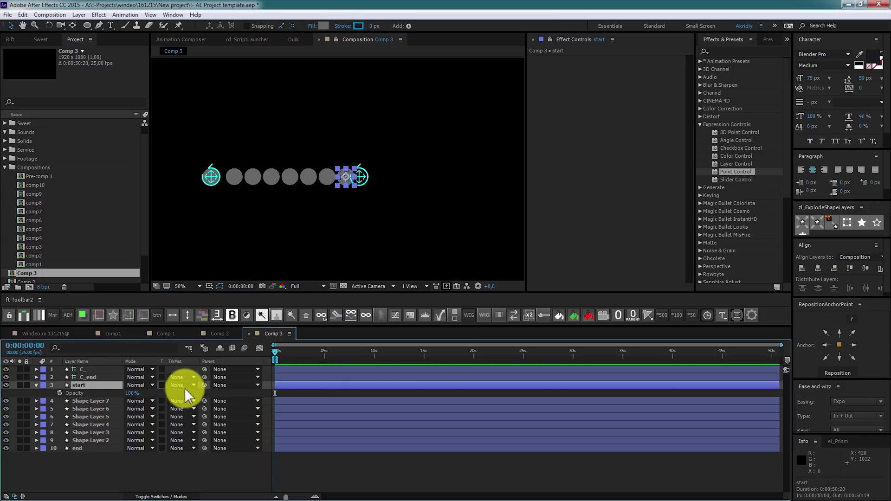
Step: Pick-whip the start layer's parent to C_ and the end layer's parent to C_end
{"action": "left_click_drag", "start_coordinate": [204, 386], "coordinate": [90, 369]}
{"action": "left_click", "coordinate": [100, 446]}
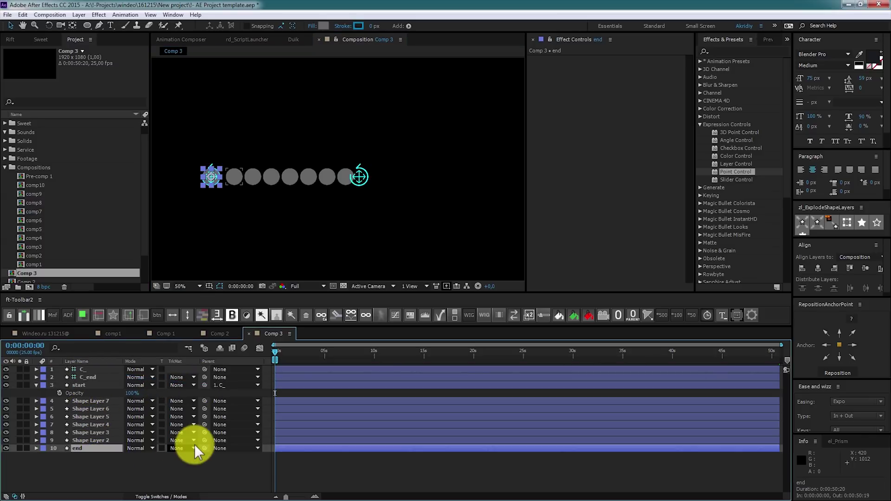
{"action": "left_click_drag", "start_coordinate": [204, 444], "coordinate": [101, 379]}
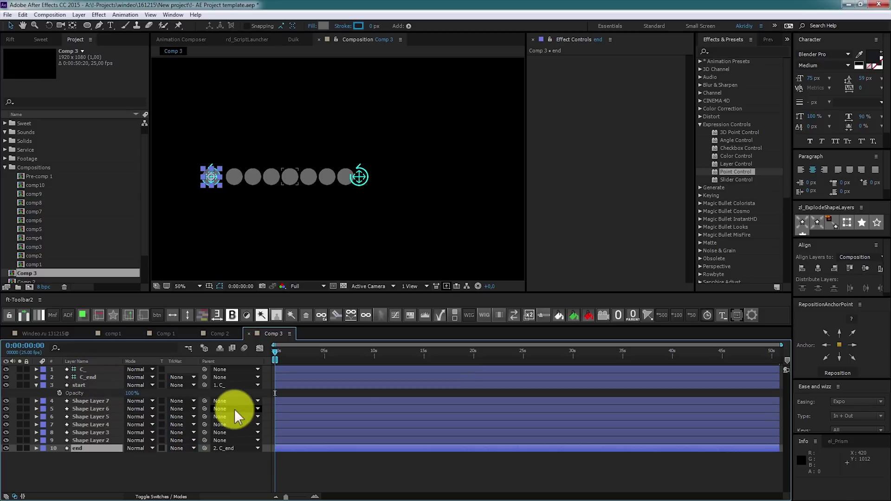
Step: Select the start-to-end circles plus C_end and C_, then create a cubic Duik Bezier IK
{"action": "left_click", "coordinate": [107, 476]}
{"action": "left_click", "coordinate": [76, 448]}
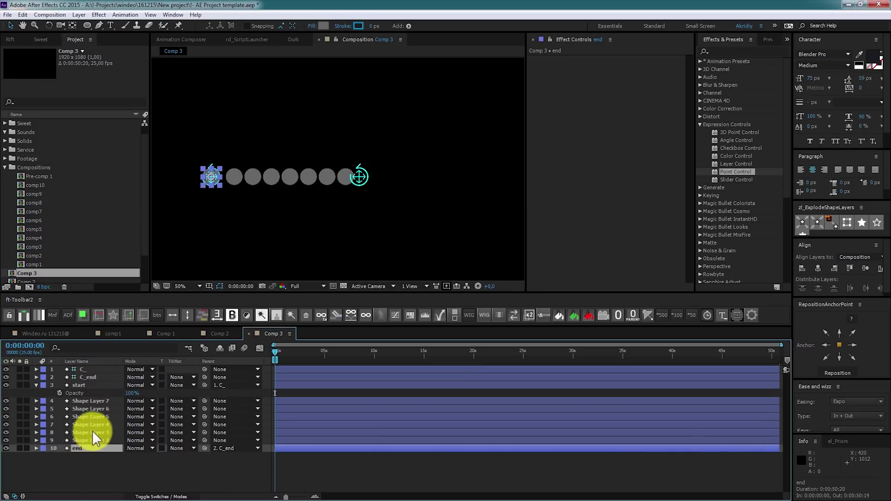
{"action": "left_click", "coordinate": [82, 386], "text": "shift"}
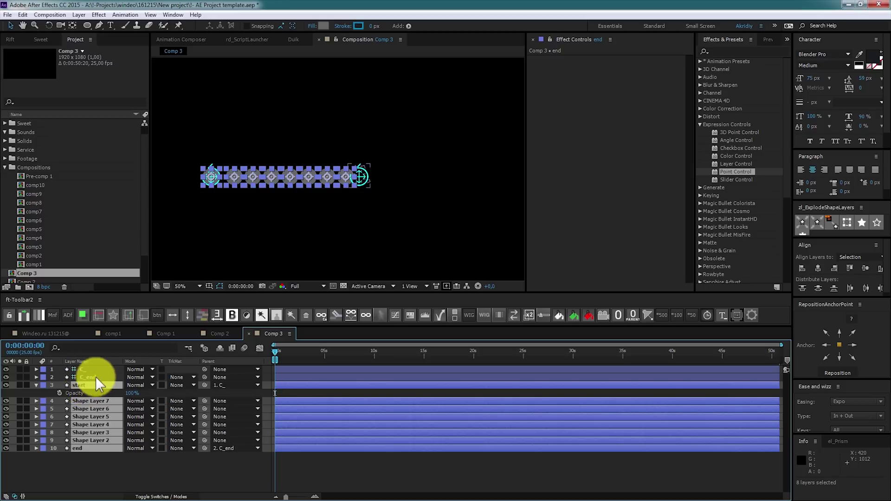
{"action": "left_click", "coordinate": [95, 377], "text": "ctrl"}
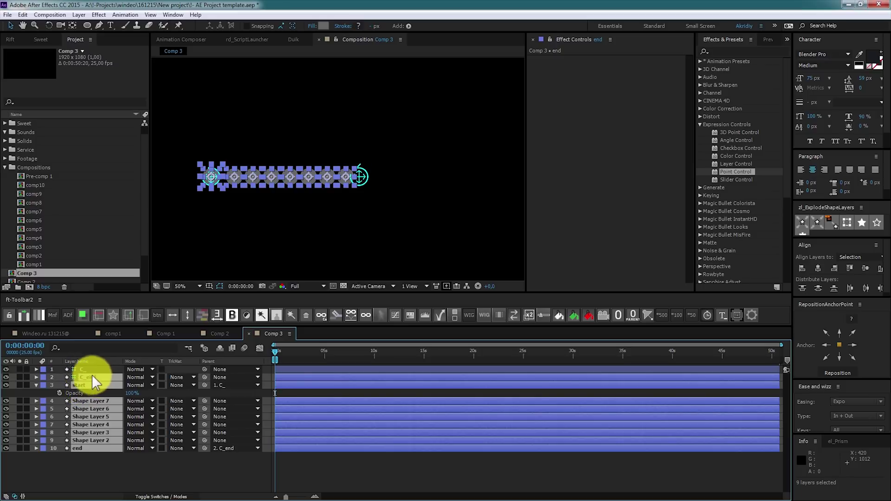
{"action": "left_click", "coordinate": [85, 369], "text": "ctrl"}
{"action": "left_click", "coordinate": [292, 39]}
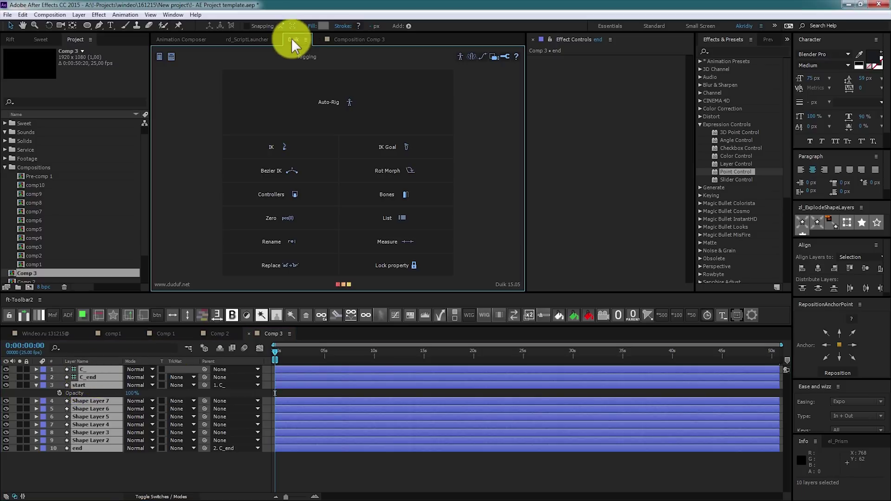
{"action": "left_click", "coordinate": [302, 171]}
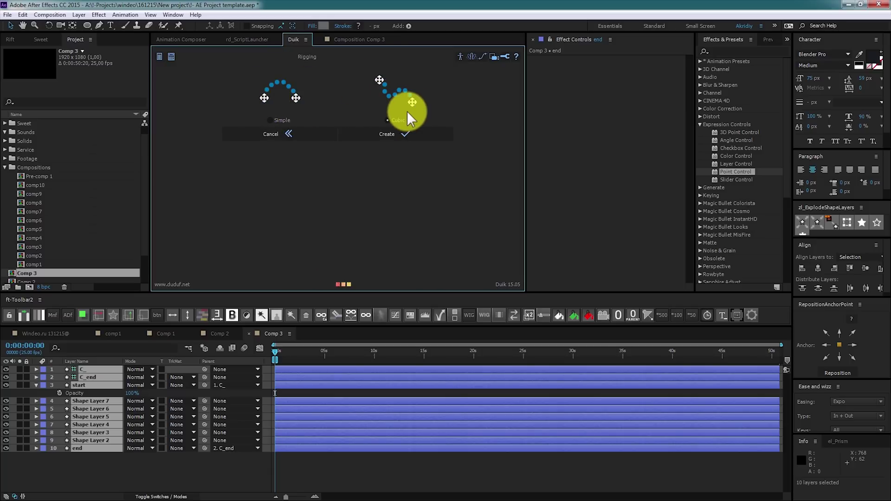
{"action": "left_click", "coordinate": [413, 133]}
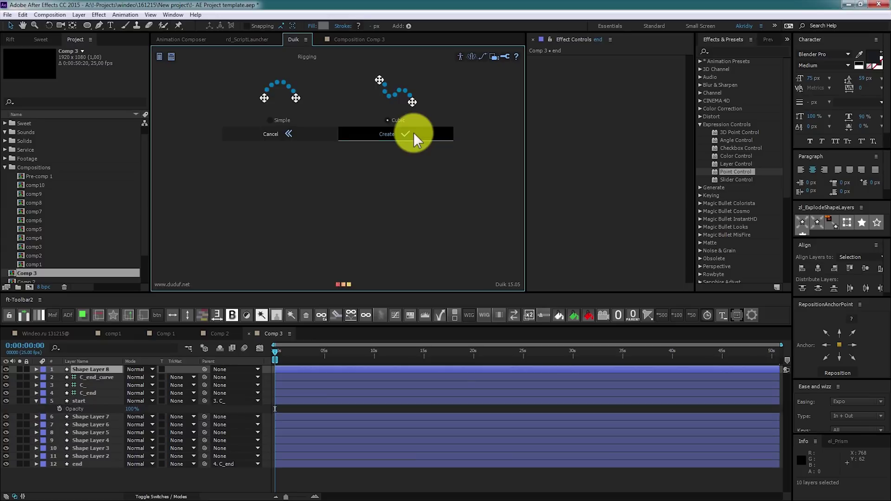
Step: Drag the C__curve and C_end_curve handles to bend the dot row into an arc
{"action": "left_click", "coordinate": [361, 42]}
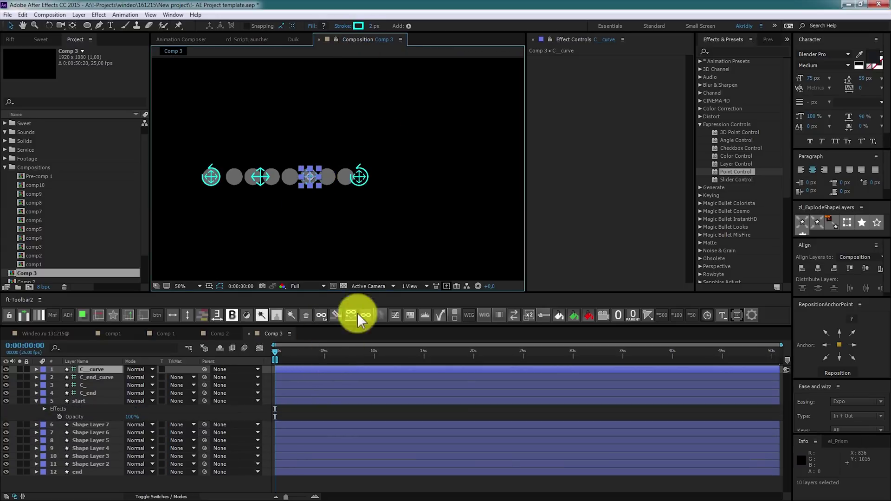
{"action": "left_click_drag", "start_coordinate": [311, 178], "coordinate": [309, 139]}
{"action": "left_click_drag", "start_coordinate": [260, 176], "coordinate": [254, 132]}
{"action": "left_click_drag", "start_coordinate": [253, 211], "coordinate": [255, 234]}
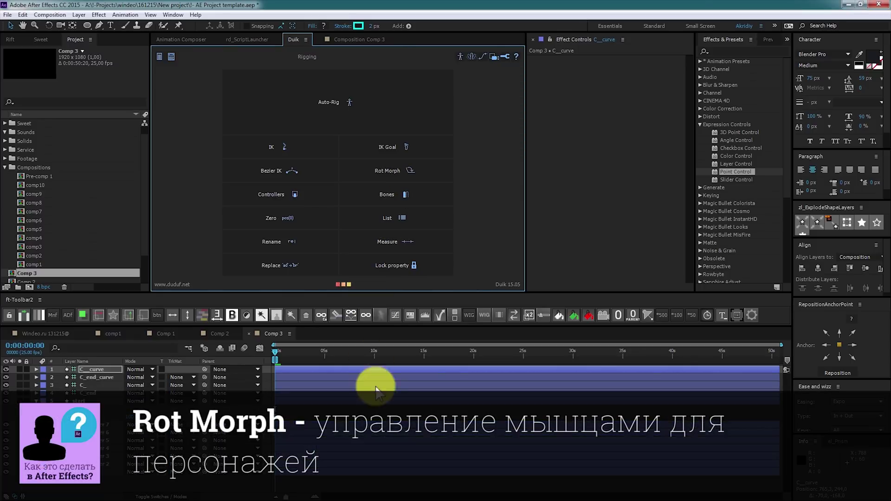
Step: Create a new composition, Comp 4
{"action": "left_click", "coordinate": [363, 414]}
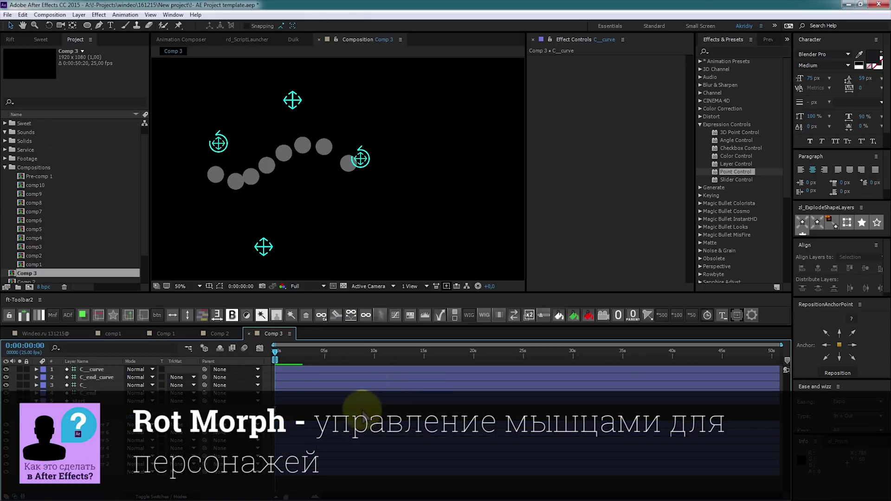
{"action": "key", "text": "ctrl+n"}
{"action": "left_click", "coordinate": [380, 357]}
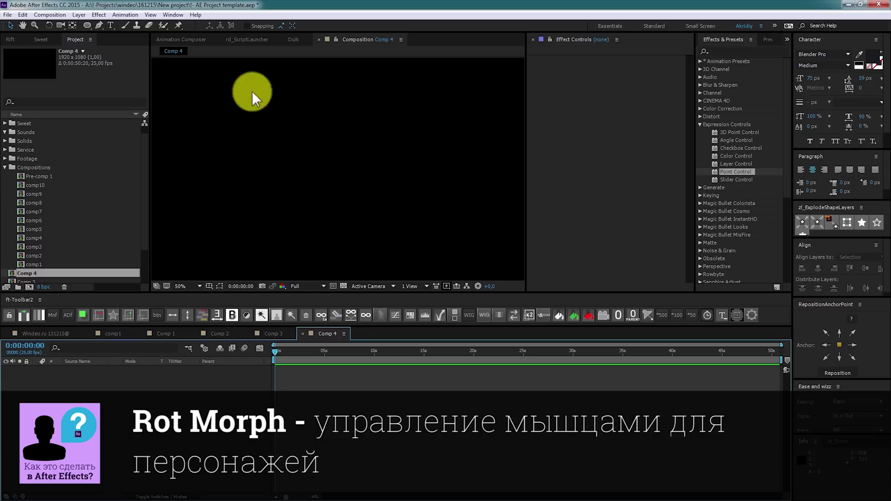
Step: Draw a closed flexed-arm outline with a curved top edge and raised fist using the Pen tool
{"action": "left_click", "coordinate": [99, 25]}
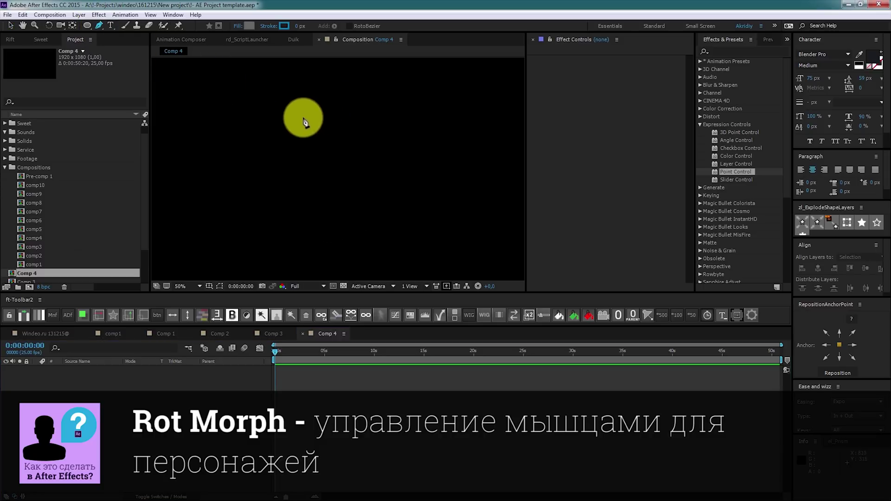
{"action": "left_click", "coordinate": [250, 170]}
{"action": "left_click", "coordinate": [288, 112]}
{"action": "left_click", "coordinate": [227, 218]}
{"action": "left_click", "coordinate": [444, 248]}
{"action": "left_click", "coordinate": [432, 198]}
{"action": "left_click_drag", "start_coordinate": [364, 167], "coordinate": [320, 170]}
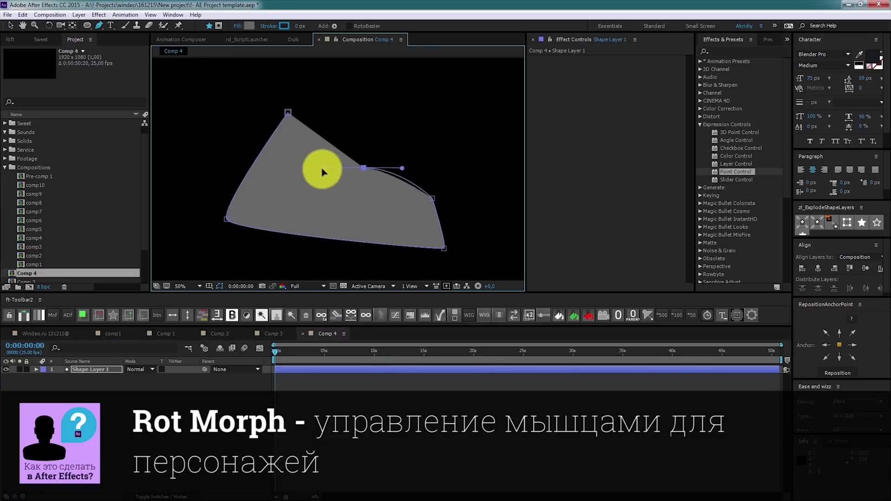
{"action": "left_click", "coordinate": [268, 200]}
{"action": "left_click", "coordinate": [286, 126]}
{"action": "left_click", "coordinate": [301, 125]}
{"action": "left_click", "coordinate": [309, 124]}
{"action": "left_click", "coordinate": [320, 119]}
{"action": "left_click", "coordinate": [316, 97]}
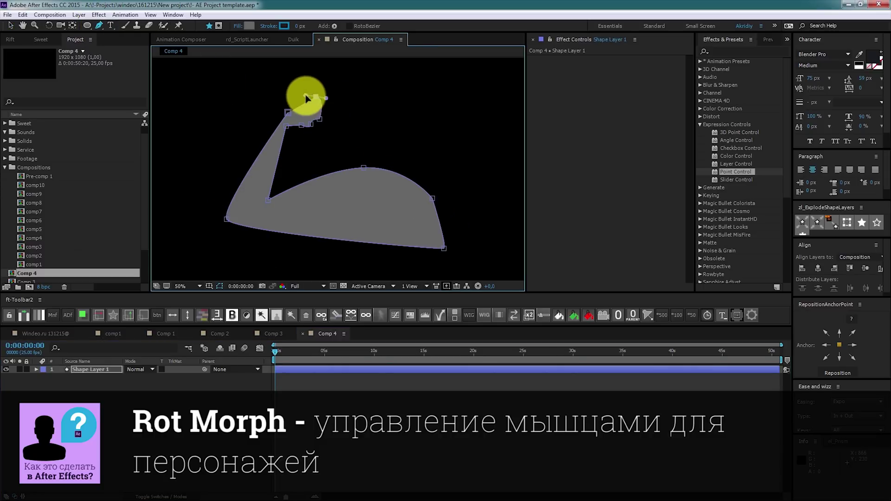
{"action": "left_click", "coordinate": [288, 93]}
{"action": "key", "text": "v"}
Step: Expand Contents > Shape 1 > Path 1 and enable keyframes on the arm's Path
{"action": "left_click", "coordinate": [322, 371]}
{"action": "key", "text": "g"}
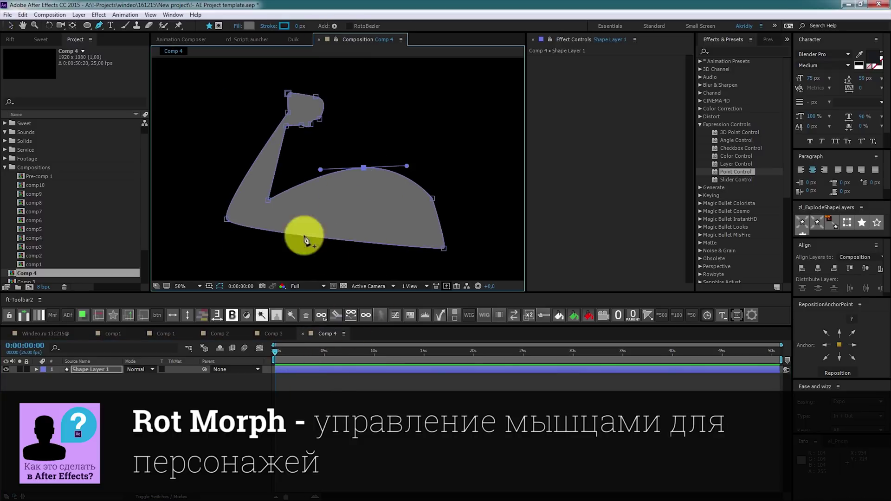
{"action": "left_click", "coordinate": [35, 369]}
{"action": "left_click", "coordinate": [45, 378]}
{"action": "left_click", "coordinate": [52, 385]}
{"action": "left_click", "coordinate": [60, 393]}
{"action": "left_click", "coordinate": [75, 400]}
{"action": "left_click_drag", "start_coordinate": [336, 349], "coordinate": [305, 351]}
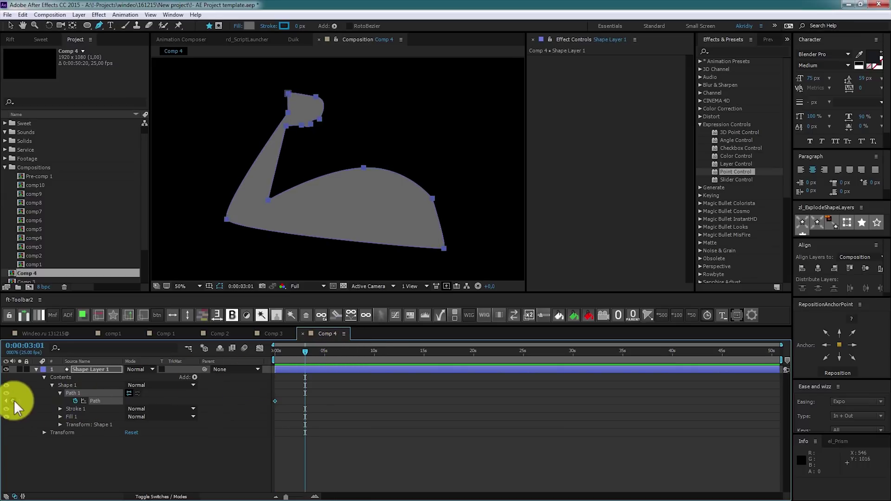
{"action": "left_click", "coordinate": [6, 400]}
{"action": "left_click", "coordinate": [294, 358]}
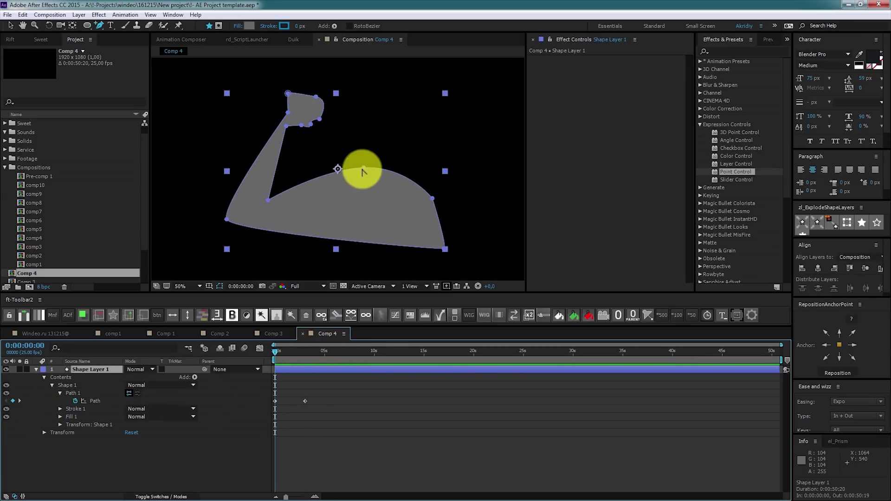
Step: Drag the top curve's middle vertex at 0s to flatten the upper arm
{"action": "left_click", "coordinate": [365, 168]}
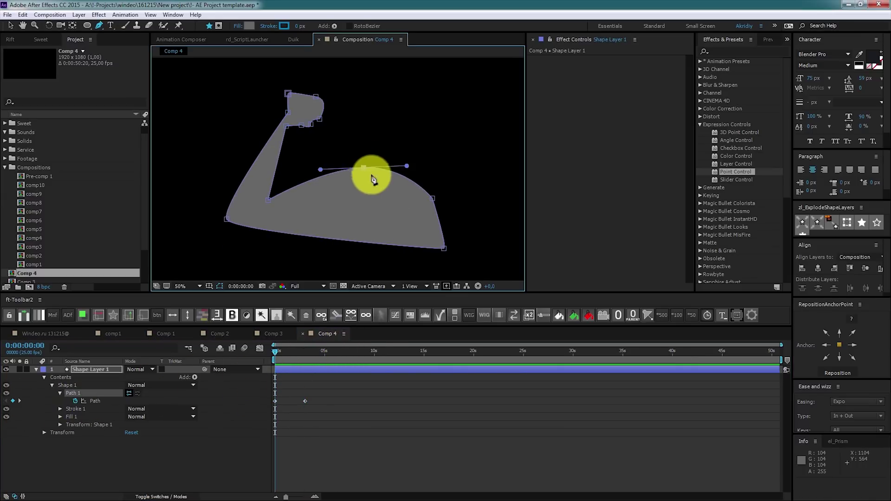
{"action": "left_click_drag", "start_coordinate": [368, 174], "coordinate": [357, 205]}
{"action": "left_click_drag", "start_coordinate": [294, 354], "coordinate": [266, 363]}
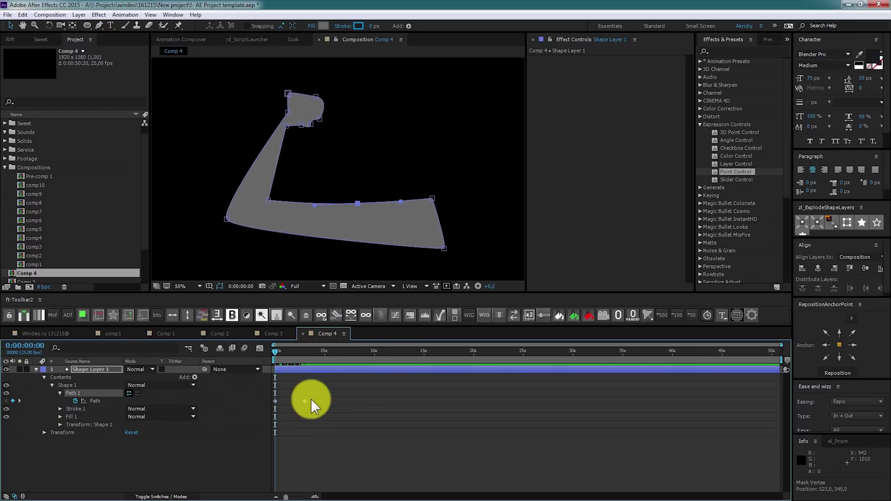
{"action": "left_click", "coordinate": [265, 402]}
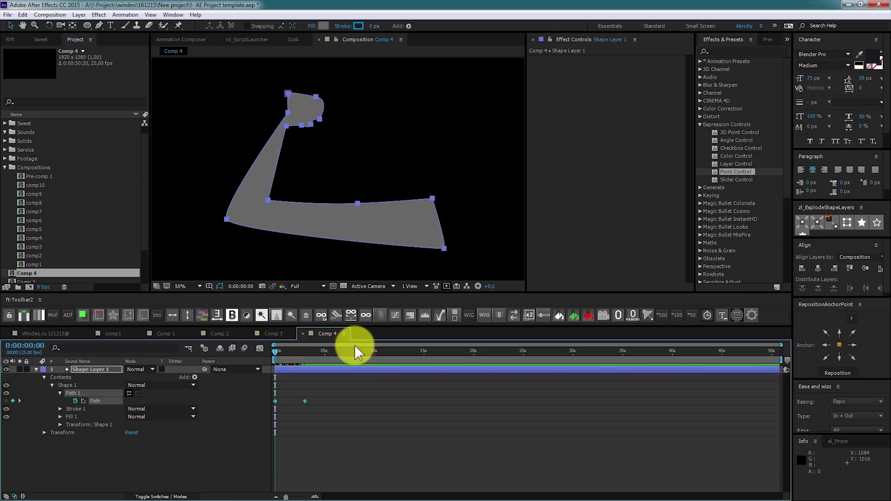
{"action": "left_click", "coordinate": [312, 395]}
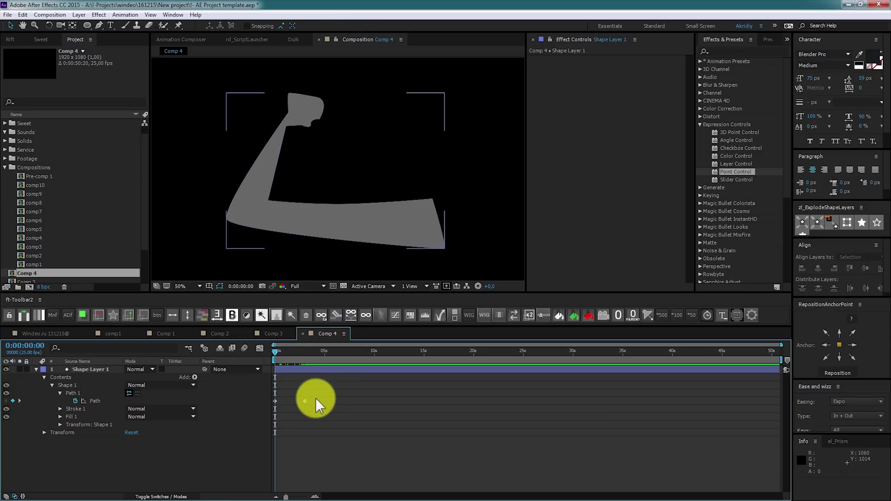
{"action": "left_click", "coordinate": [265, 400]}
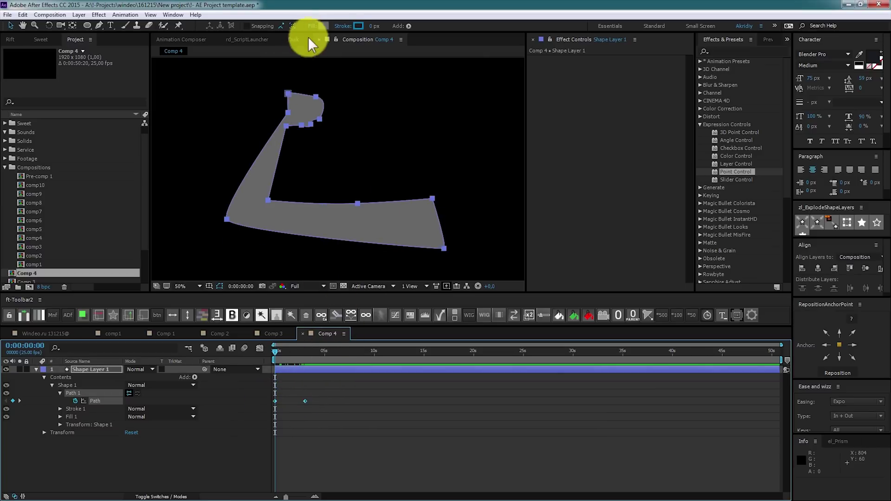
{"action": "left_click", "coordinate": [295, 40]}
Step: Apply Path Rotation Morph to the arm with min angle -14° and max +2°
{"action": "left_click", "coordinate": [395, 171]}
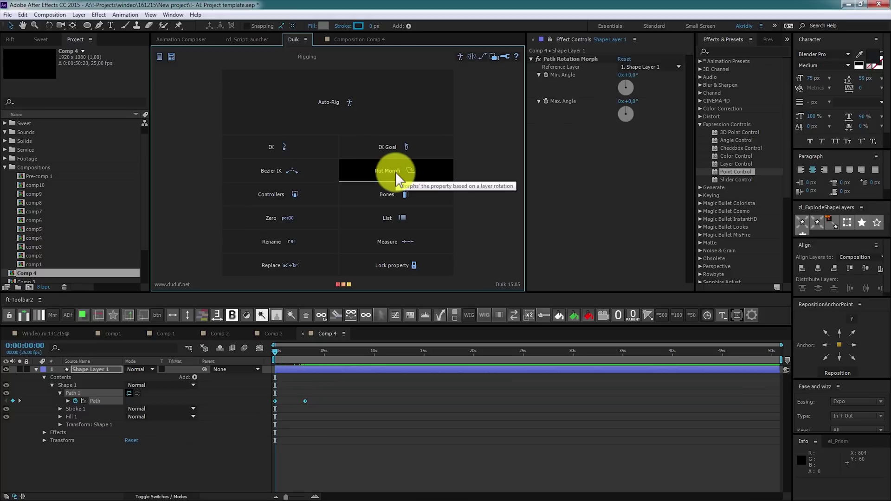
{"action": "left_click", "coordinate": [367, 40]}
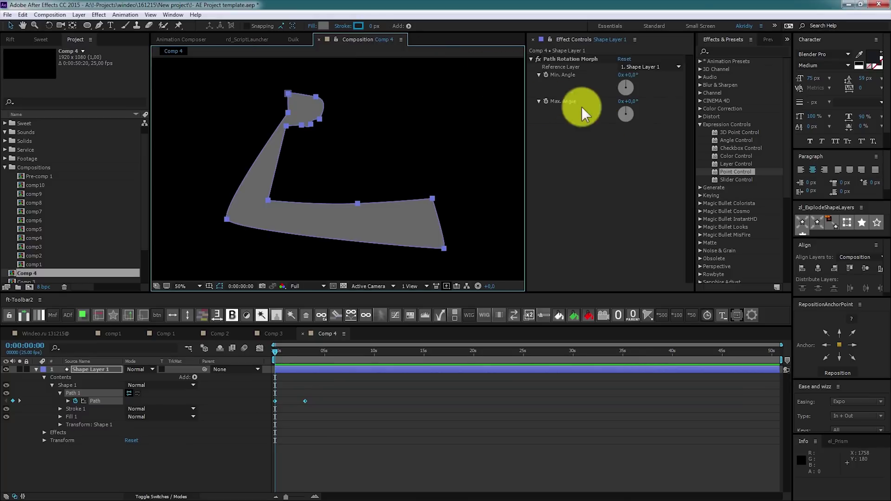
{"action": "left_click", "coordinate": [630, 105]}
{"action": "left_click_drag", "start_coordinate": [626, 108], "coordinate": [628, 109]}
Step: Bring up Duik's controller creation options in the Rigging panel
{"action": "left_click", "coordinate": [293, 39]}
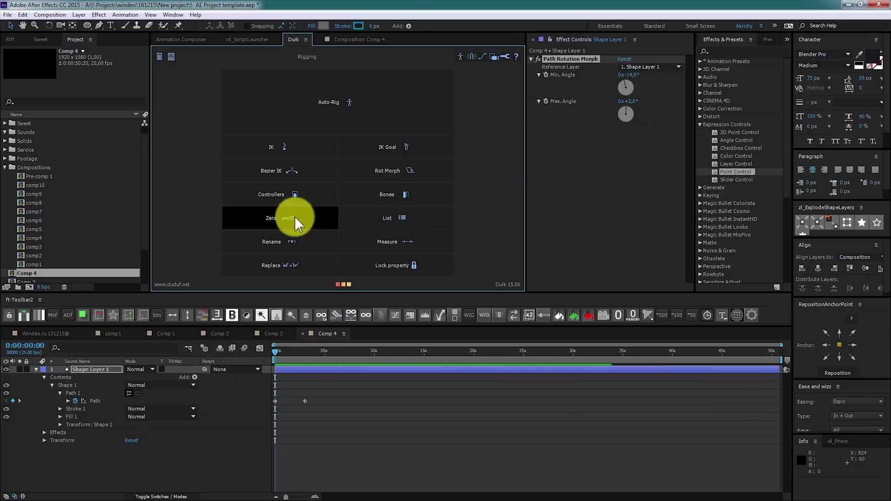
{"action": "left_click", "coordinate": [295, 198]}
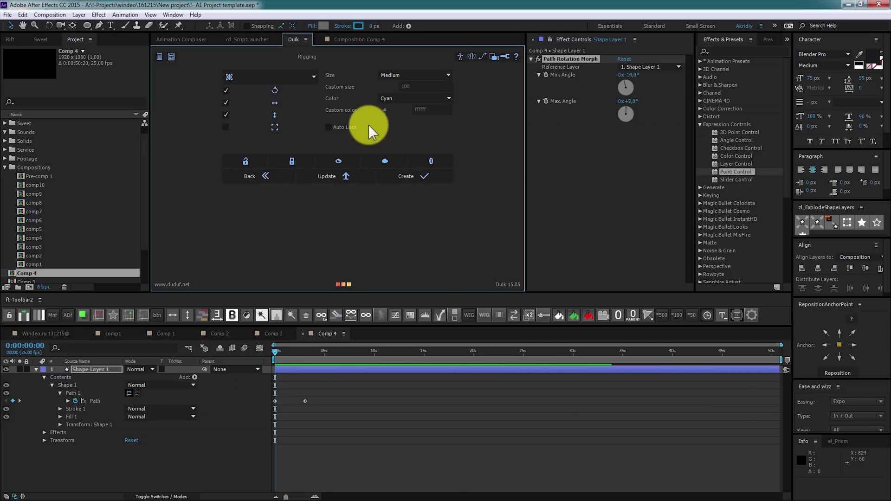
{"action": "left_click", "coordinate": [342, 39]}
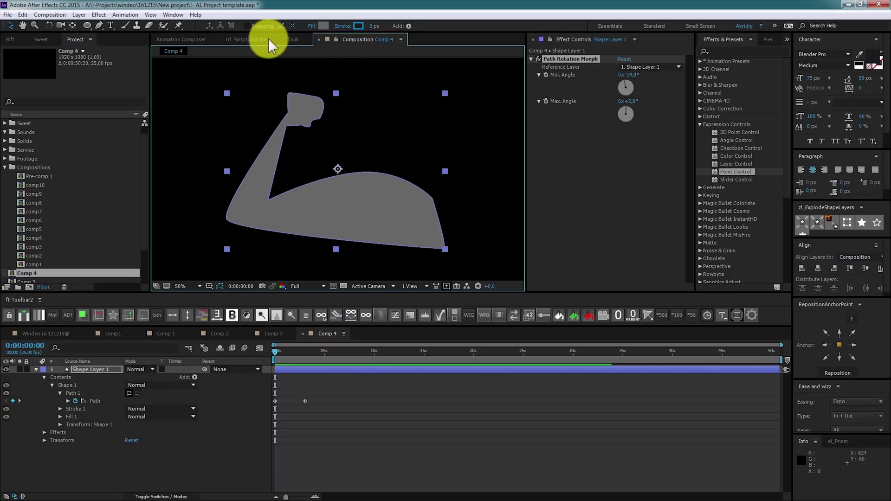
{"action": "left_click", "coordinate": [293, 40]}
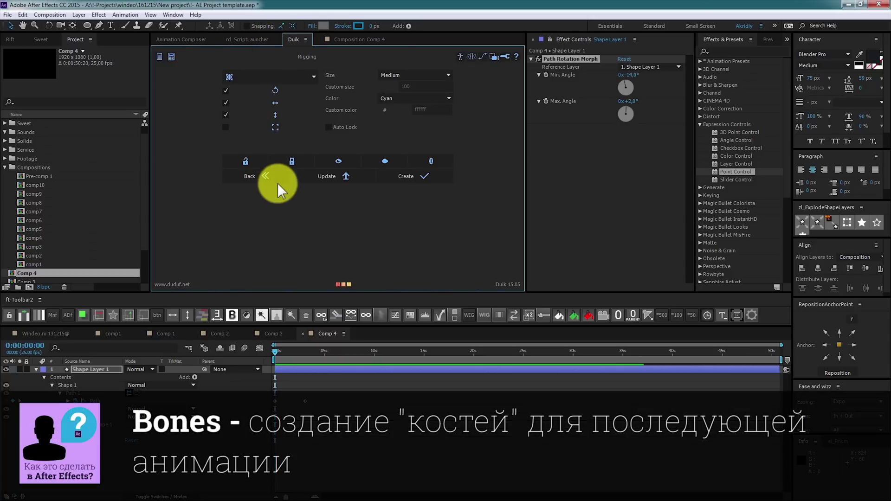
Step: Open the child1 composition and precompose all its layers into Pre-comp 2
{"action": "left_click", "coordinate": [273, 179]}
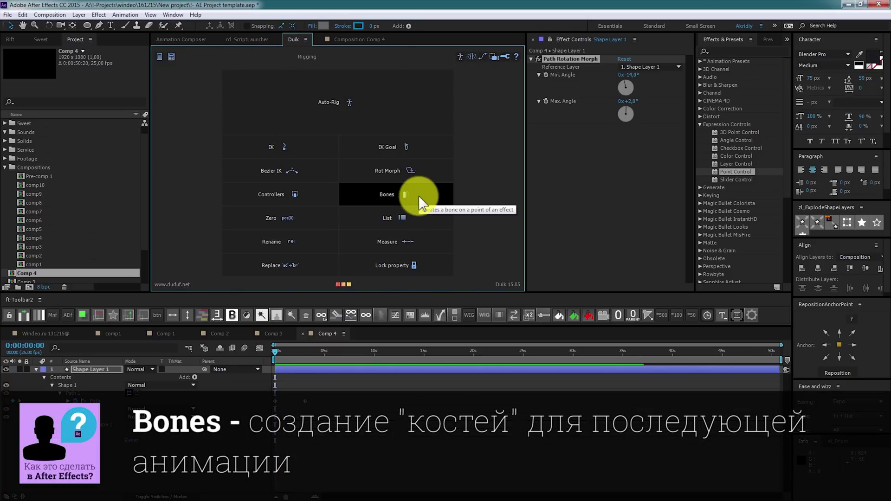
{"action": "left_click", "coordinate": [5, 170]}
{"action": "left_click", "coordinate": [5, 168]}
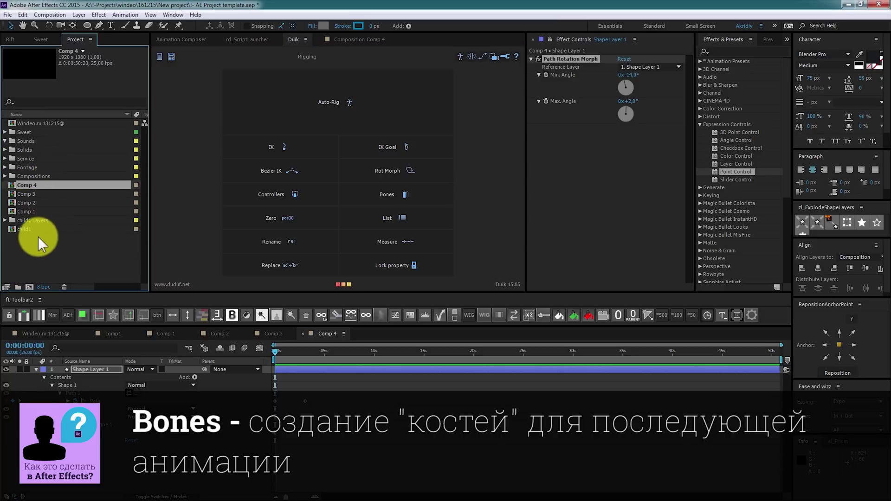
{"action": "double_click", "coordinate": [24, 229]}
{"action": "key", "text": "ctrl+a"}
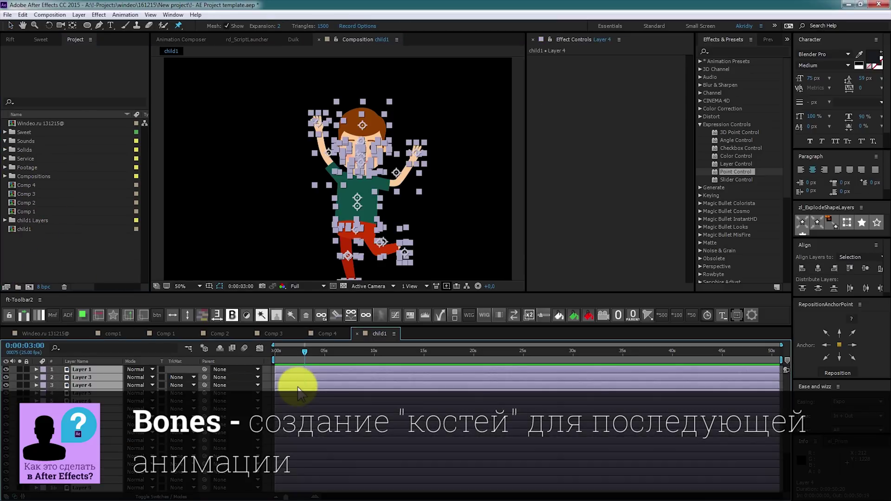
{"action": "key", "text": "ctrl+shift+c"}
{"action": "key", "text": "Return"}
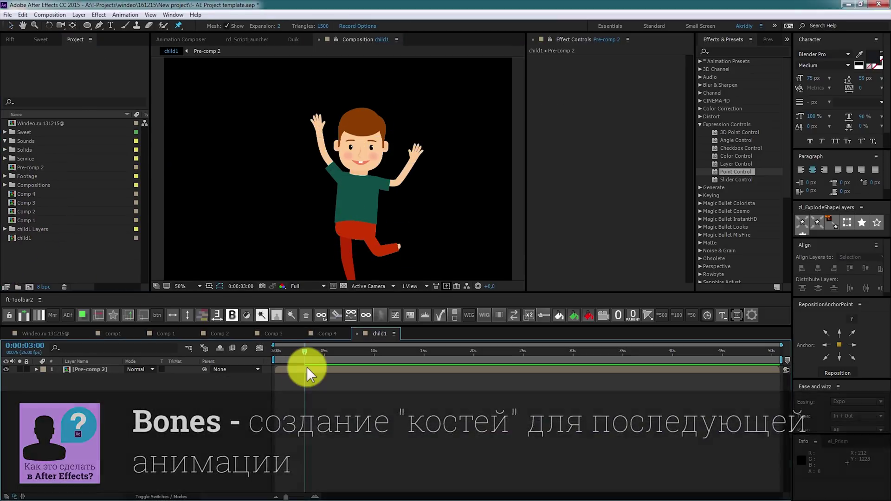
Step: Place puppet pins on the head, both hands, chest, belly and both legs
{"action": "key", "text": "y"}
{"action": "left_click", "coordinate": [347, 171]}
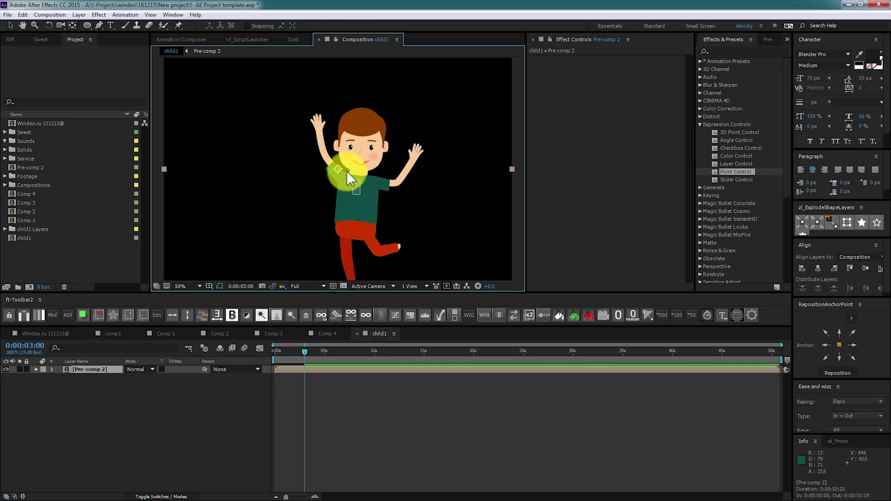
{"action": "left_click_drag", "start_coordinate": [350, 174], "coordinate": [322, 148]}
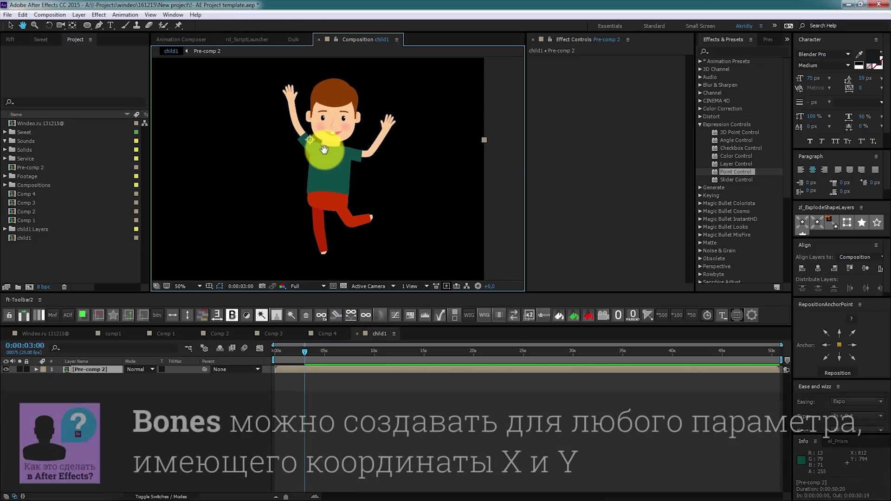
{"action": "left_click", "coordinate": [177, 25]}
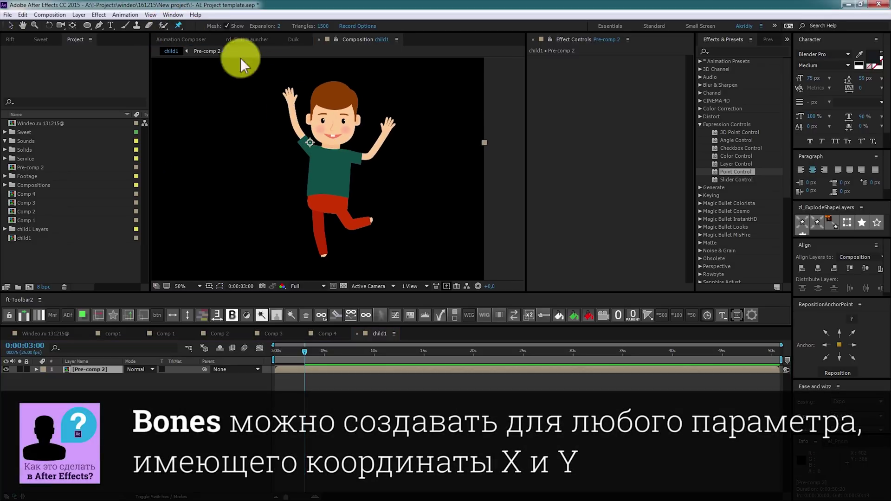
{"action": "left_click", "coordinate": [335, 114]}
{"action": "left_click", "coordinate": [289, 98]}
{"action": "left_click", "coordinate": [387, 126]}
{"action": "left_click", "coordinate": [331, 147]}
{"action": "left_click", "coordinate": [333, 178]}
{"action": "left_click", "coordinate": [317, 211]}
{"action": "left_click", "coordinate": [340, 210]}
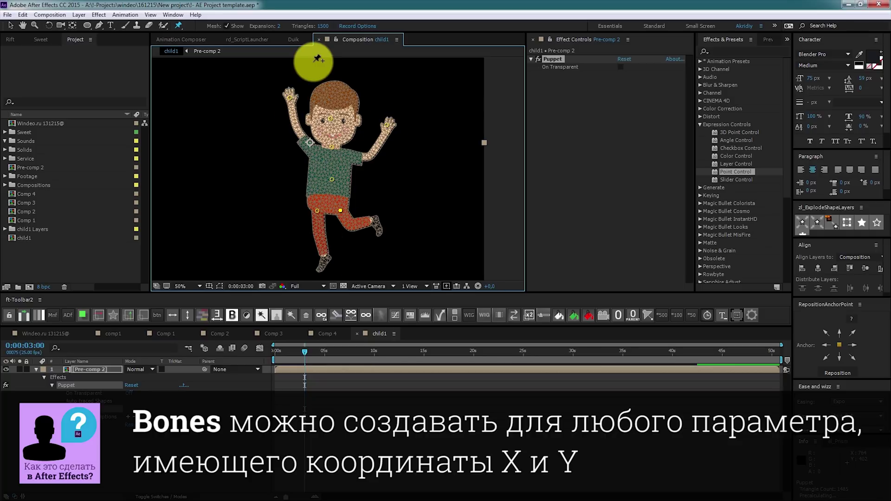
Step: Create Duik bones B_Puppet Pin 1–9 for all the character's puppet pins
{"action": "left_click", "coordinate": [296, 39]}
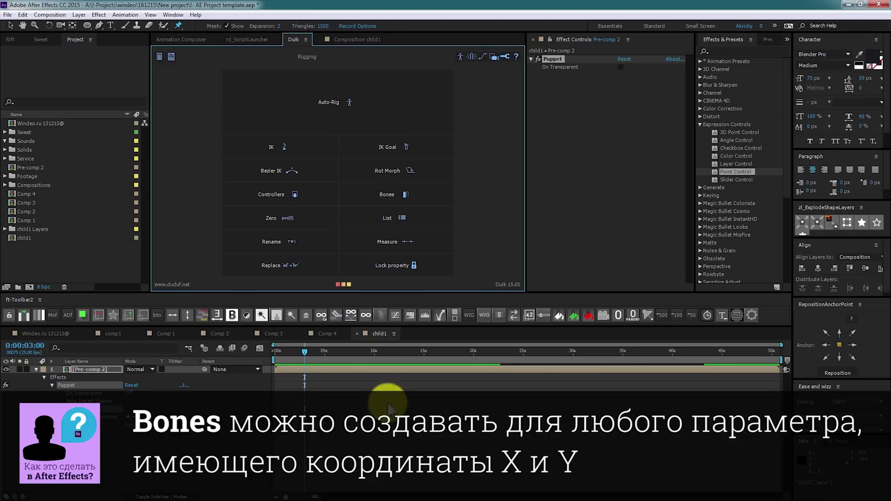
{"action": "left_click", "coordinate": [361, 368]}
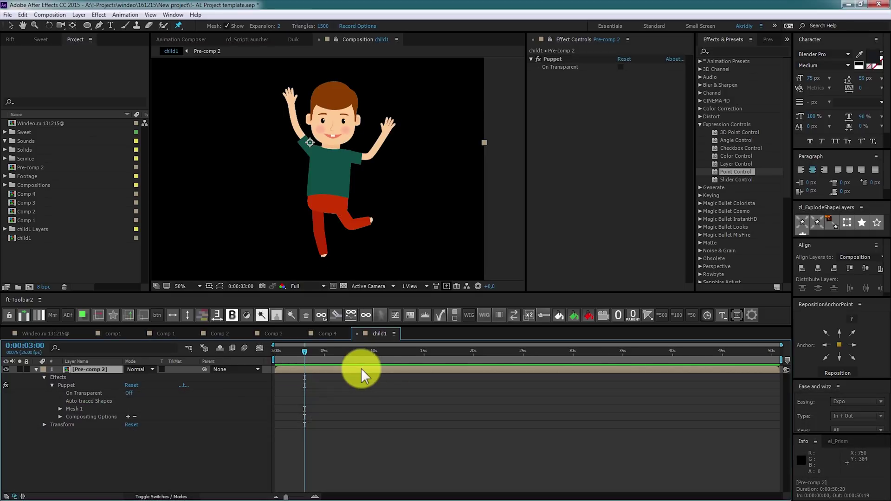
{"action": "left_click", "coordinate": [296, 40]}
{"action": "left_click", "coordinate": [389, 199]}
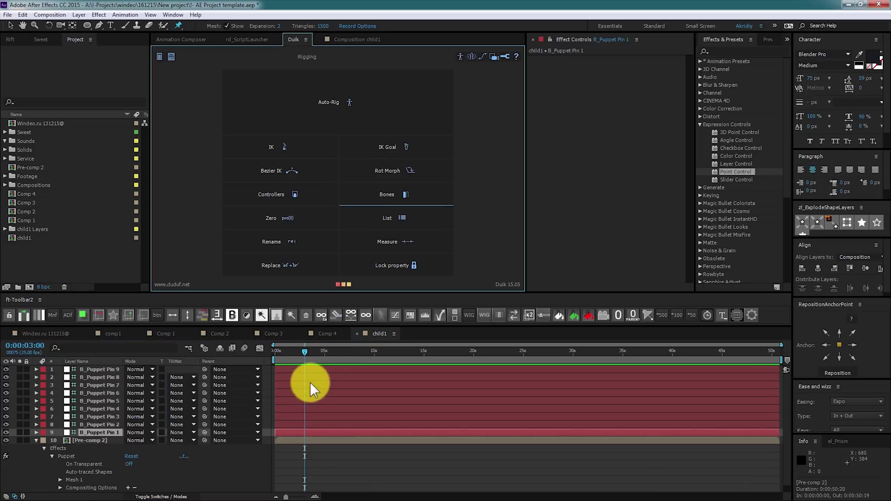
{"action": "left_click", "coordinate": [357, 39]}
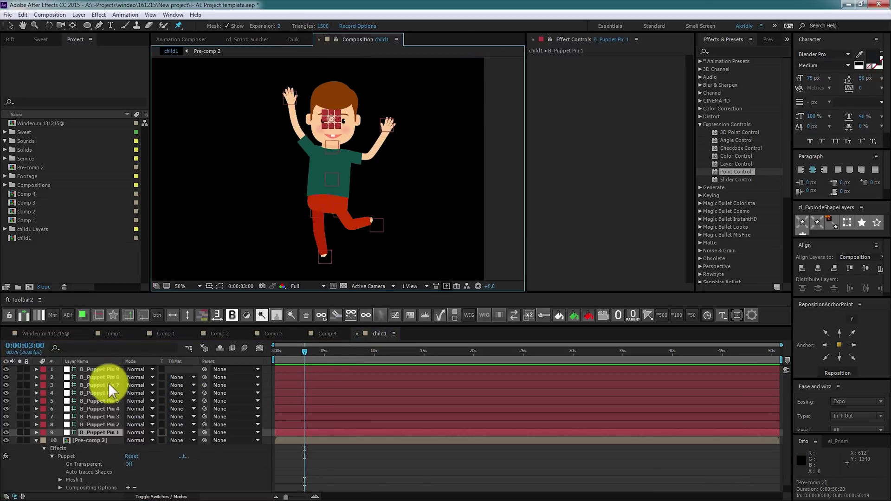
Step: Drag the B_Puppet Pin 9 foot bone down to test the leg bend
{"action": "left_click", "coordinate": [114, 370]}
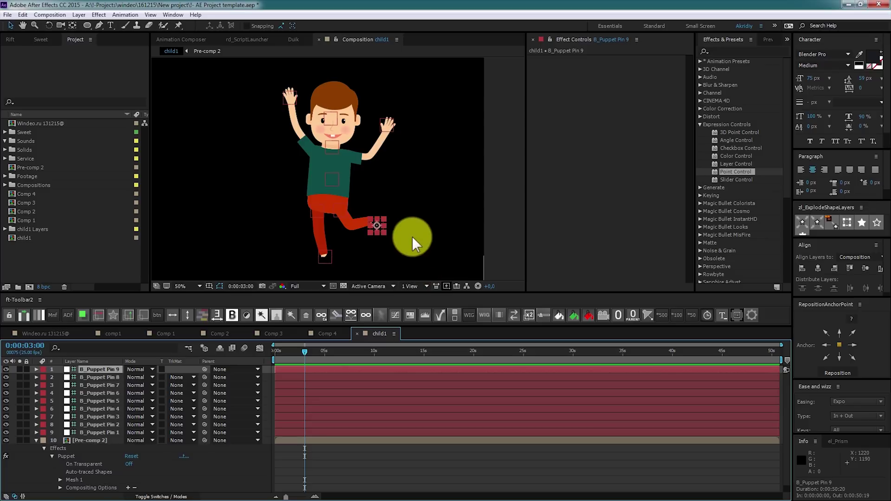
{"action": "key", "text": "v"}
{"action": "left_click_drag", "start_coordinate": [376, 224], "coordinate": [349, 260]}
Step: In Comp 3, select C_end, show its Position, and create a Zero_C_end parent
{"action": "left_click", "coordinate": [293, 40]}
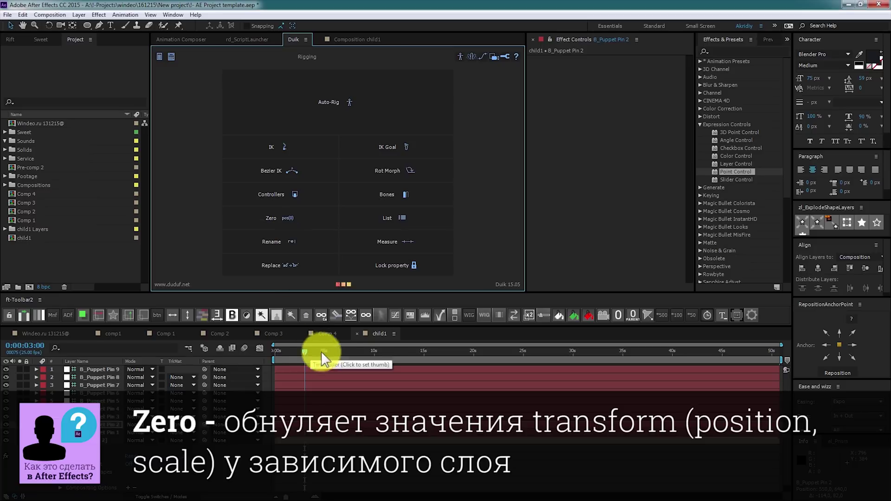
{"action": "left_click", "coordinate": [321, 334]}
{"action": "left_click", "coordinate": [285, 335]}
{"action": "left_click", "coordinate": [361, 161]}
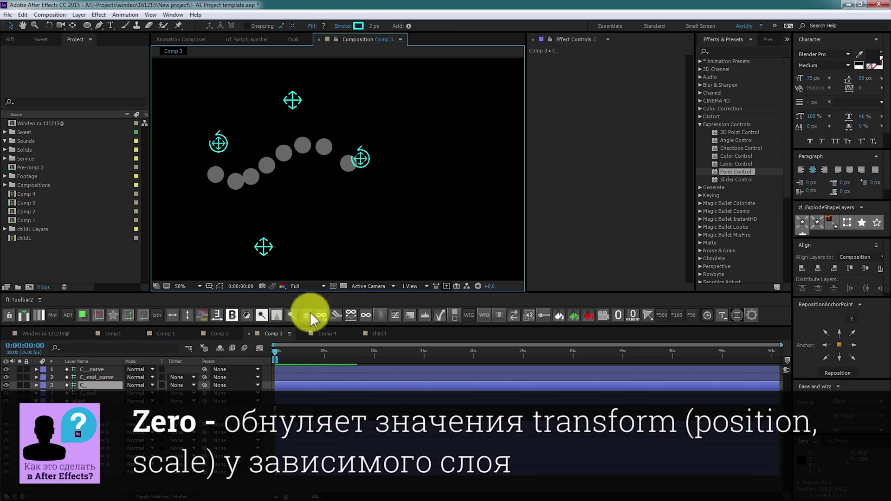
{"action": "left_click", "coordinate": [94, 374]}
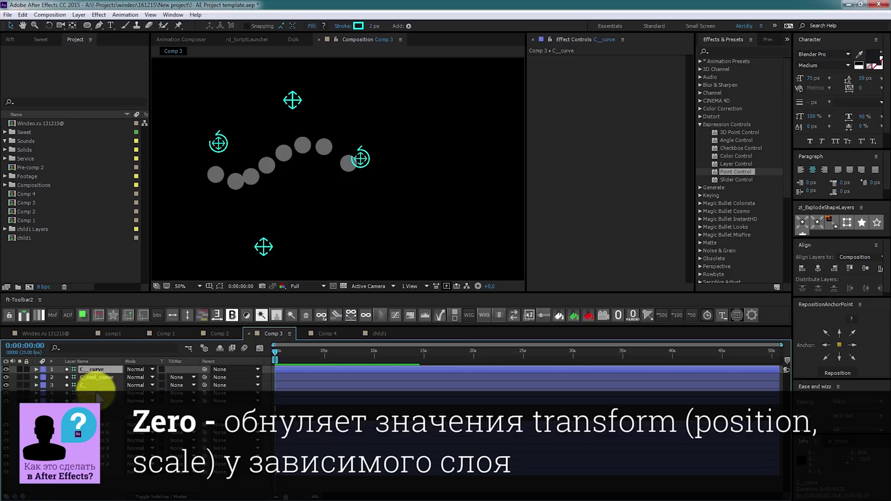
{"action": "left_click", "coordinate": [93, 385]}
{"action": "key", "text": "p"}
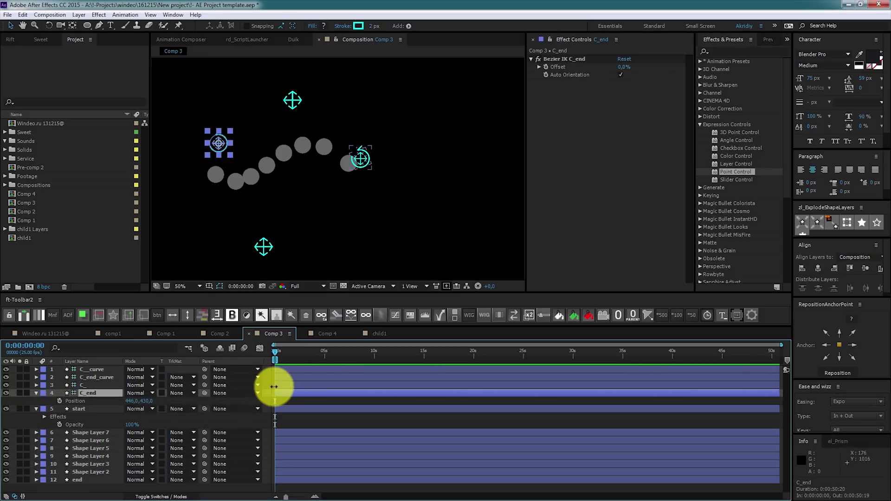
{"action": "left_click", "coordinate": [327, 63]}
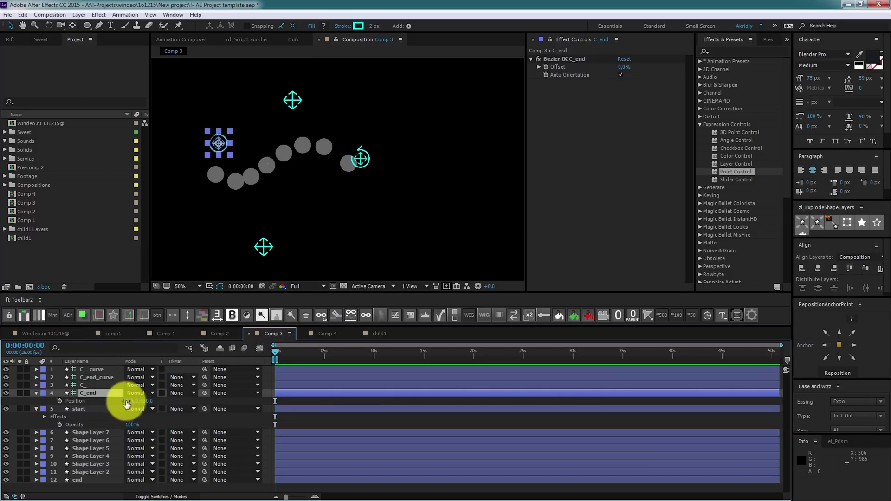
{"action": "left_click", "coordinate": [297, 39]}
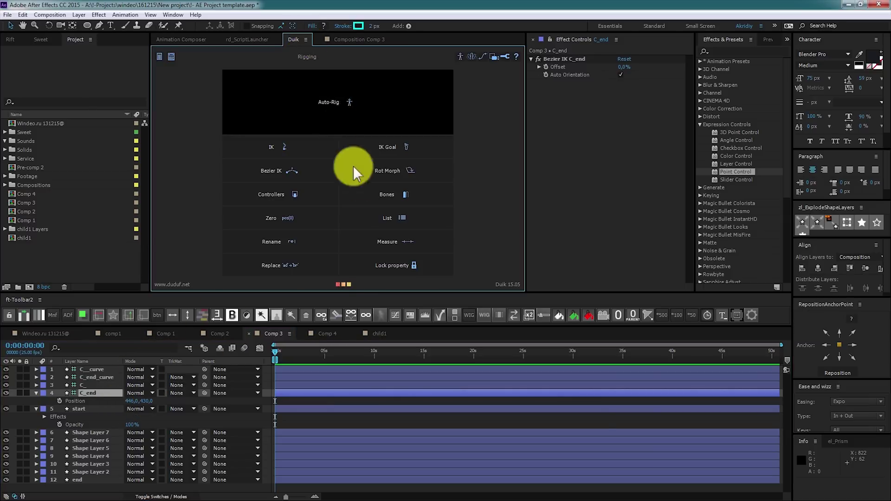
{"action": "left_click", "coordinate": [293, 217]}
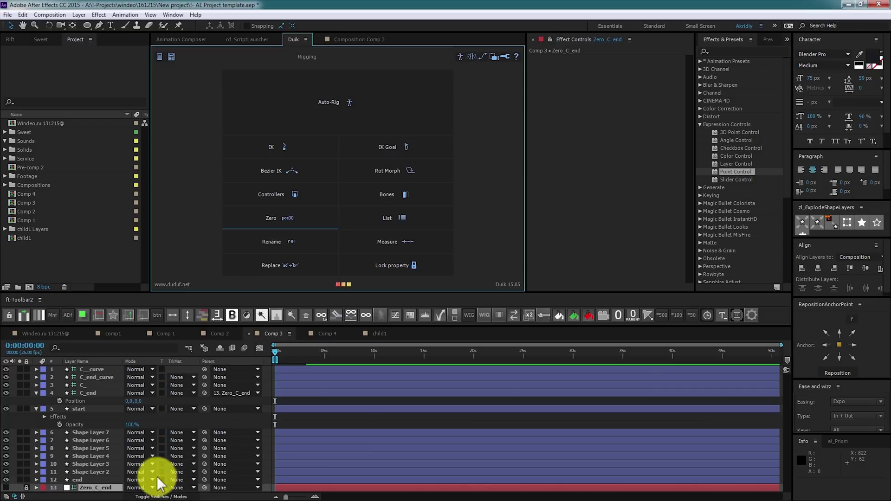
Step: Keyframe C_end's Position at 117,132 at 0s and 0,0 at 0:00:02:03
{"action": "left_click", "coordinate": [280, 392]}
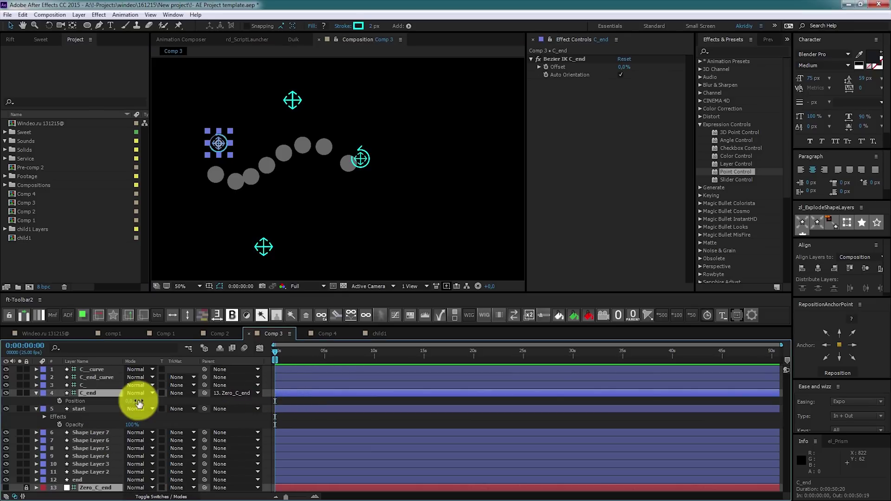
{"action": "left_click_drag", "start_coordinate": [139, 403], "coordinate": [193, 409]}
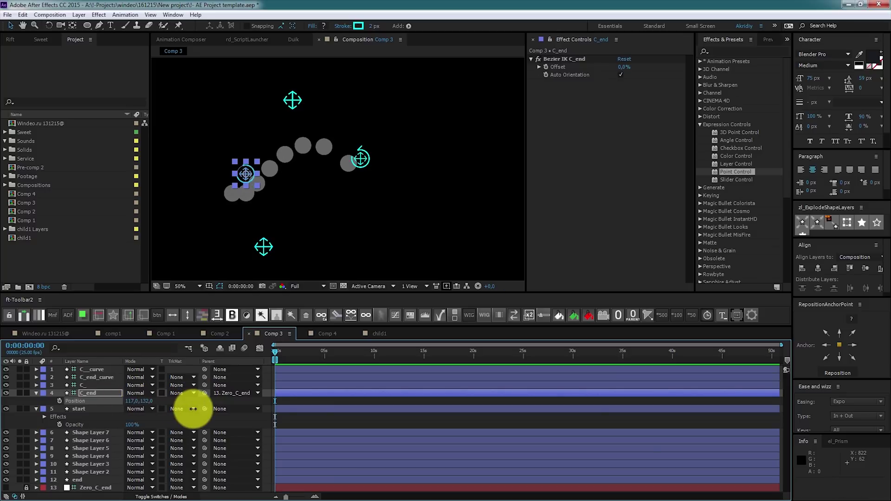
{"action": "left_click", "coordinate": [59, 400]}
{"action": "left_click", "coordinate": [292, 353]}
{"action": "left_click_drag", "start_coordinate": [294, 355], "coordinate": [297, 355]}
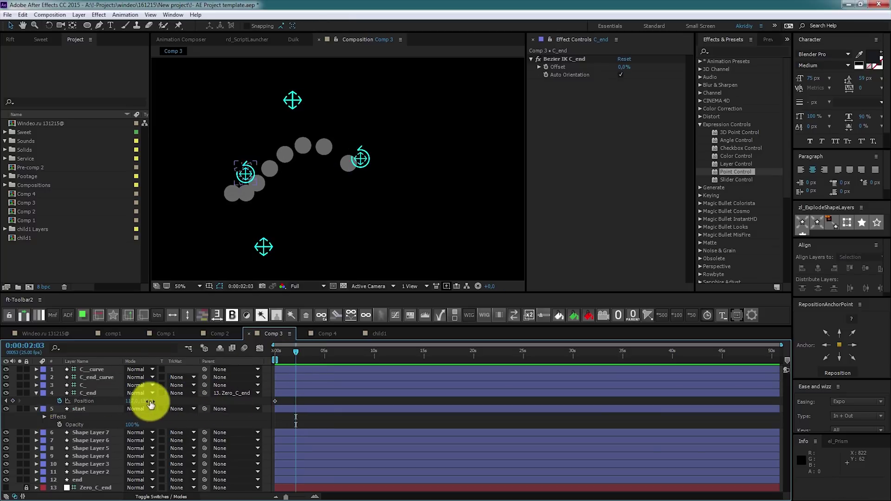
{"action": "left_click", "coordinate": [131, 400]}
{"action": "type", "text": "0"}
{"action": "key", "text": "Tab"}
{"action": "type", "text": "0"}
{"action": "key", "text": "Return"}
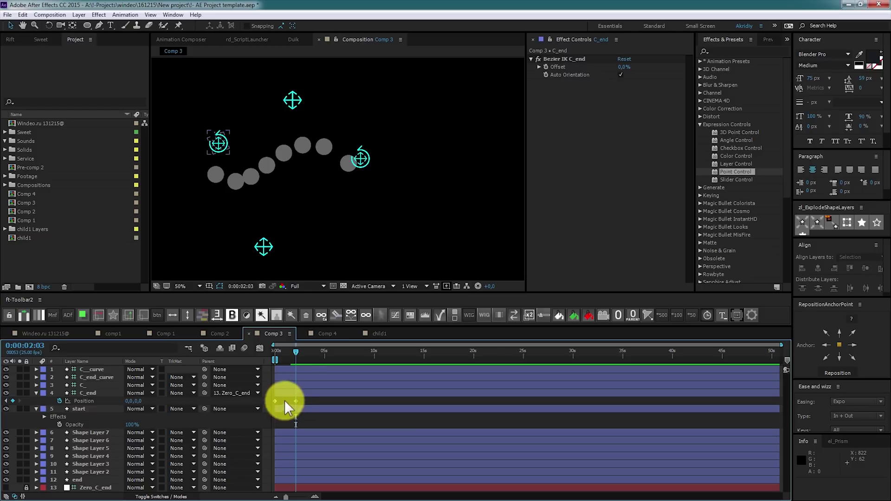
{"action": "left_click", "coordinate": [294, 39]}
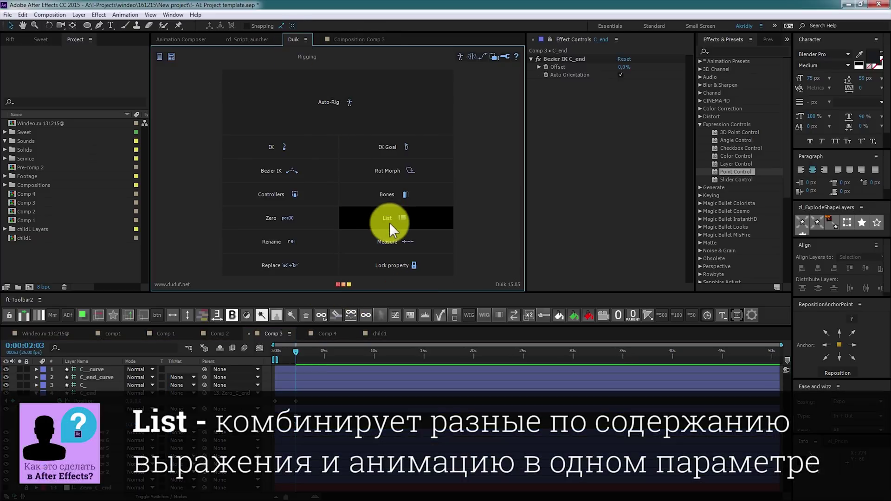
Step: Add a Duik Position List to the C_end controller
{"action": "left_click", "coordinate": [298, 392]}
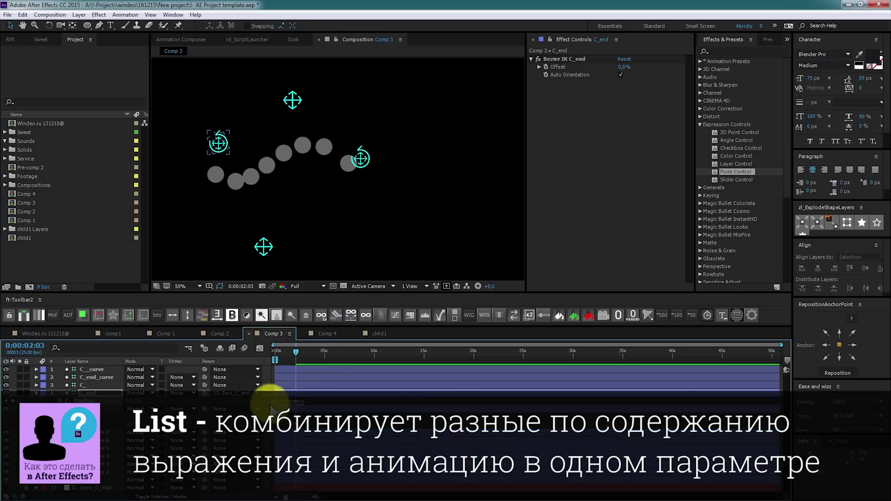
{"action": "left_click", "coordinate": [262, 400]}
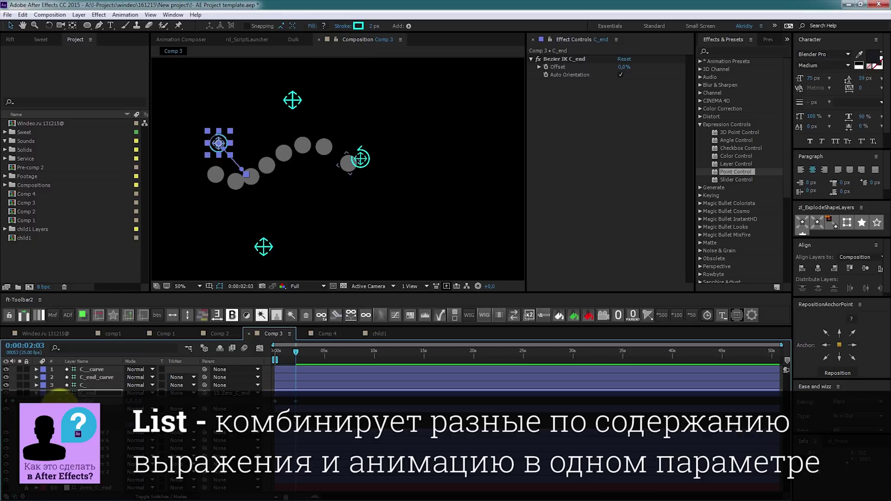
{"action": "left_click", "coordinate": [60, 397], "text": "ctrl"}
{"action": "left_click", "coordinate": [60, 397], "text": "ctrl"}
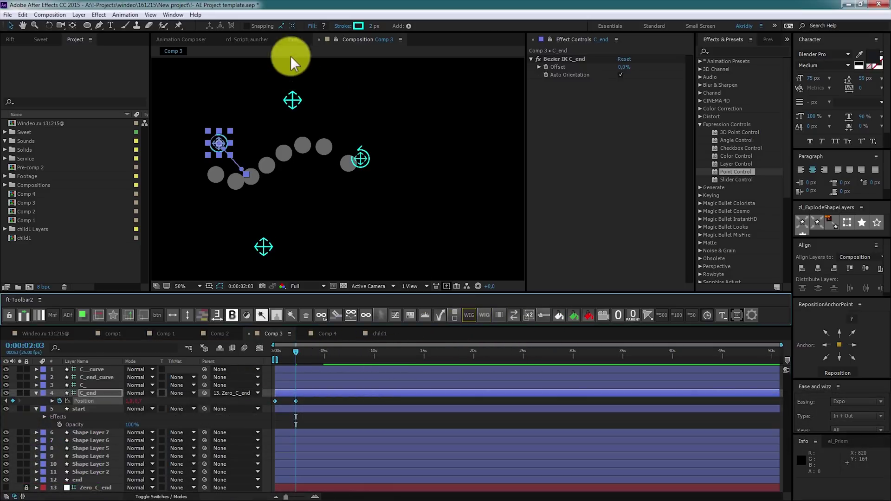
{"action": "left_click", "coordinate": [293, 39]}
{"action": "left_click", "coordinate": [403, 221]}
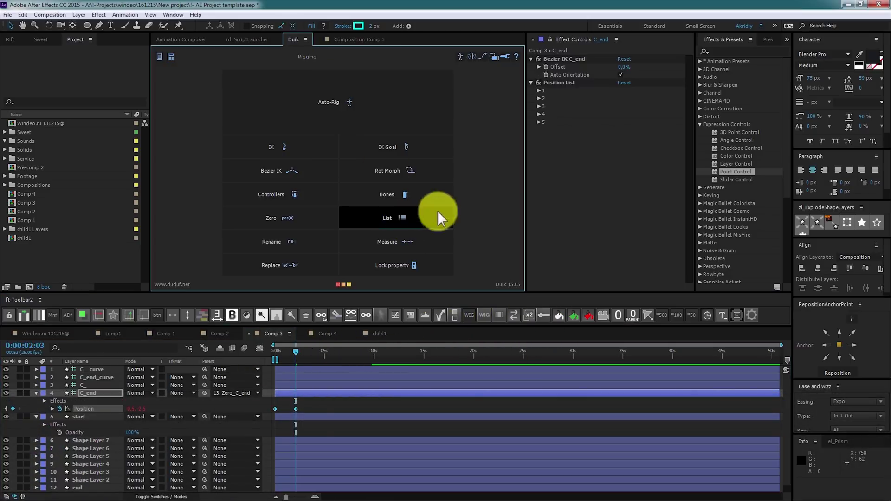
Step: Set list entry 2 to -57,25 at 54% weight and entry 3 to 59,-148
{"action": "left_click", "coordinate": [539, 91]}
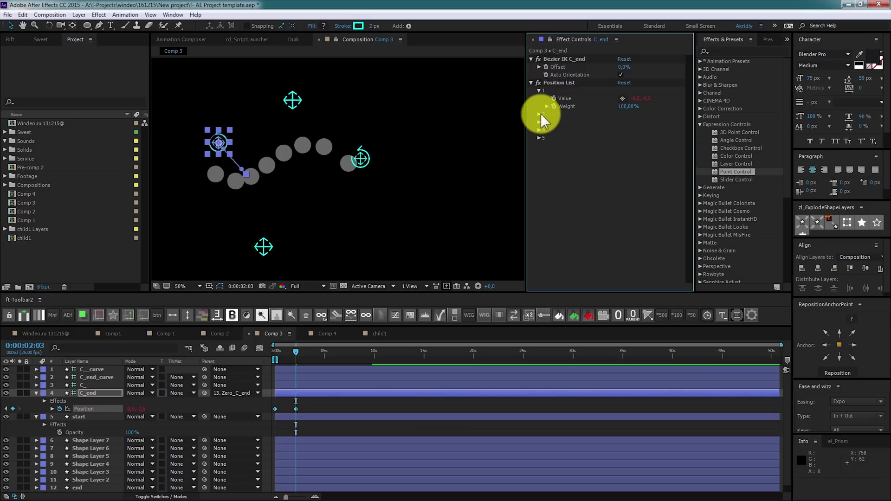
{"action": "left_click", "coordinate": [539, 114]}
{"action": "left_click", "coordinate": [539, 138]}
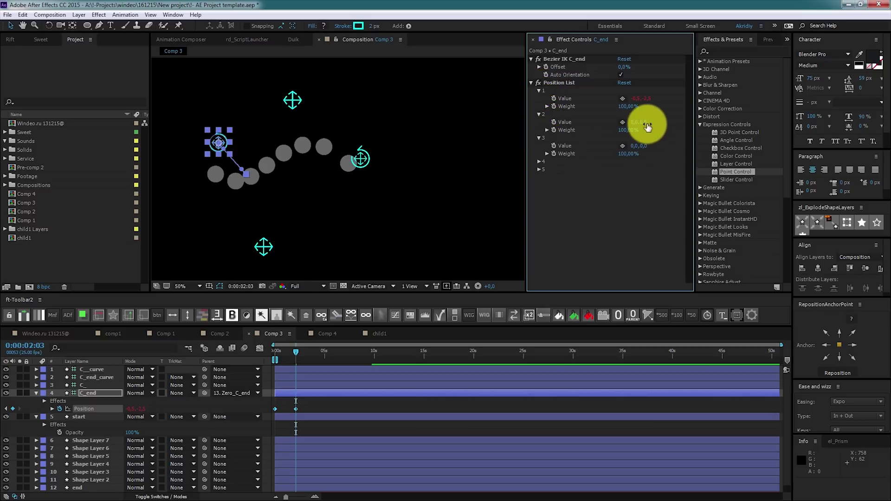
{"action": "left_click_drag", "start_coordinate": [647, 126], "coordinate": [603, 119]}
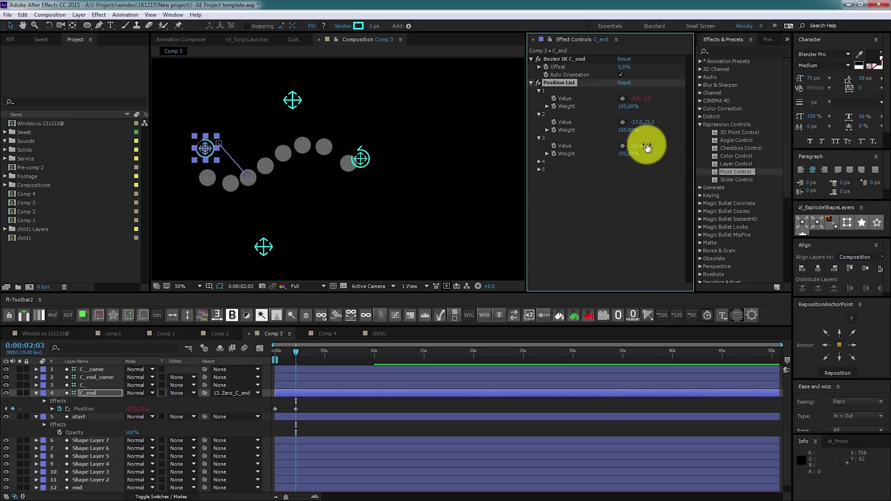
{"action": "left_click_drag", "start_coordinate": [646, 148], "coordinate": [677, 145]}
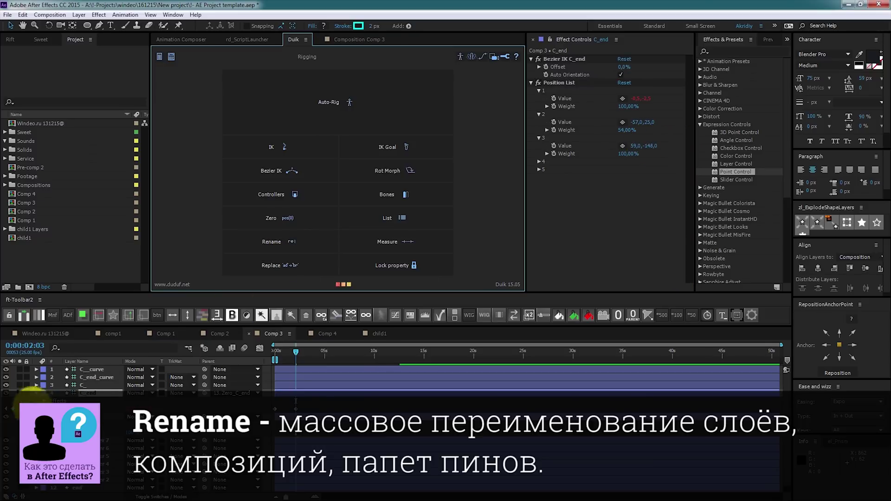
Step: Select Shape Layer 7 through Shape Layer 2 in Comp 3 and open Duik's Rename options
{"action": "left_click", "coordinate": [69, 393]}
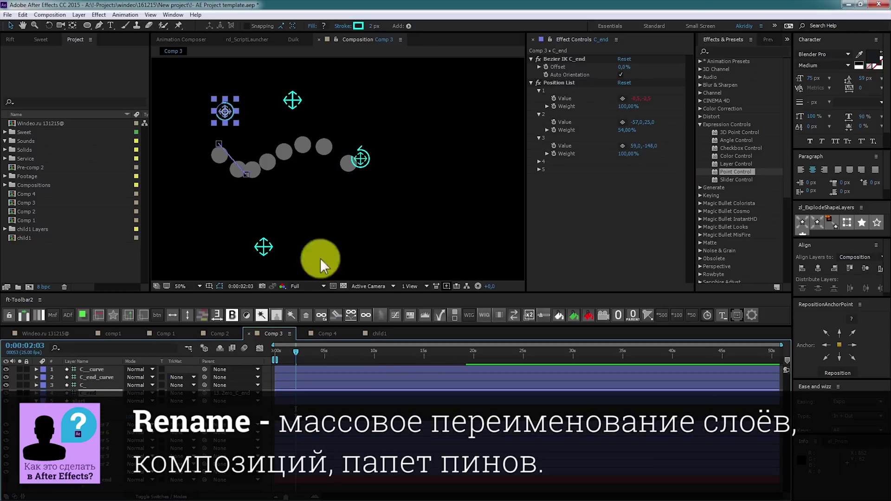
{"action": "left_click", "coordinate": [303, 39]}
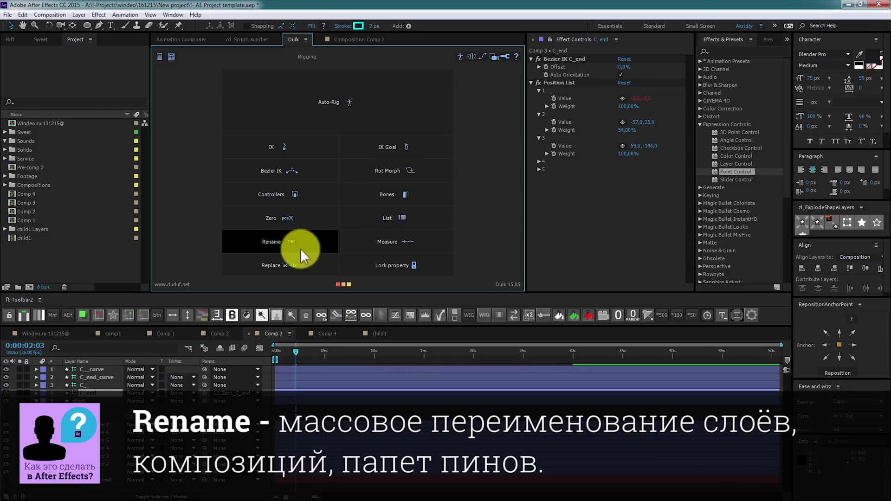
{"action": "left_click", "coordinate": [112, 441]}
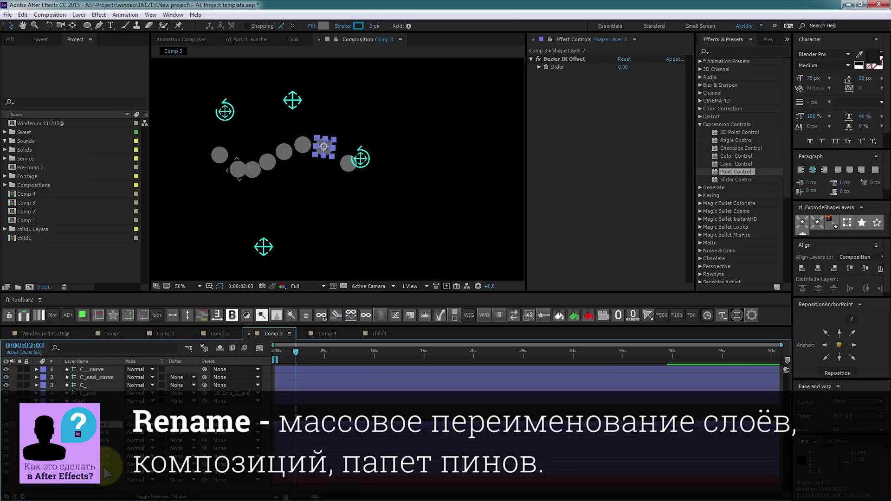
{"action": "left_click", "coordinate": [313, 125]}
{"action": "left_click", "coordinate": [294, 44]}
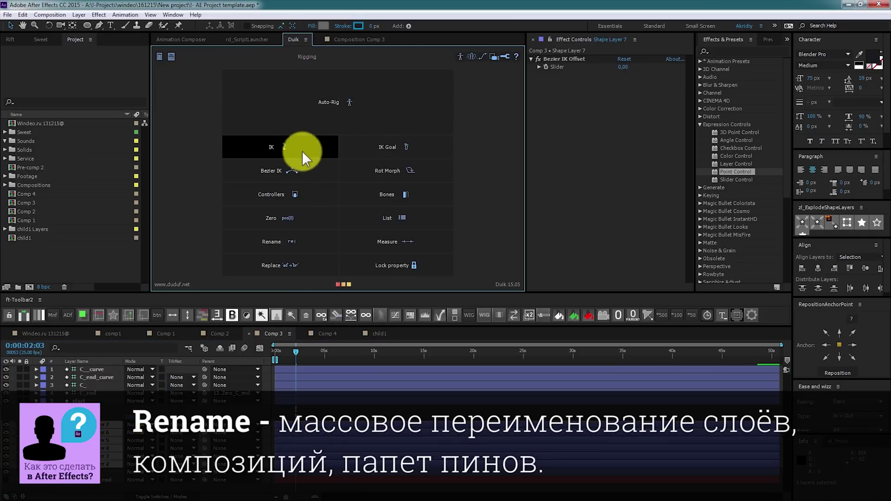
{"action": "left_click", "coordinate": [300, 242]}
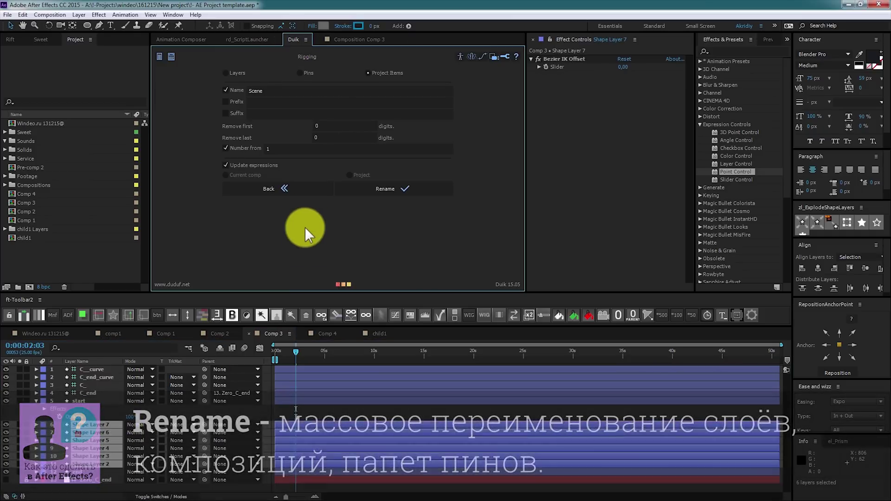
{"action": "left_click", "coordinate": [319, 413]}
{"action": "left_click", "coordinate": [313, 422]}
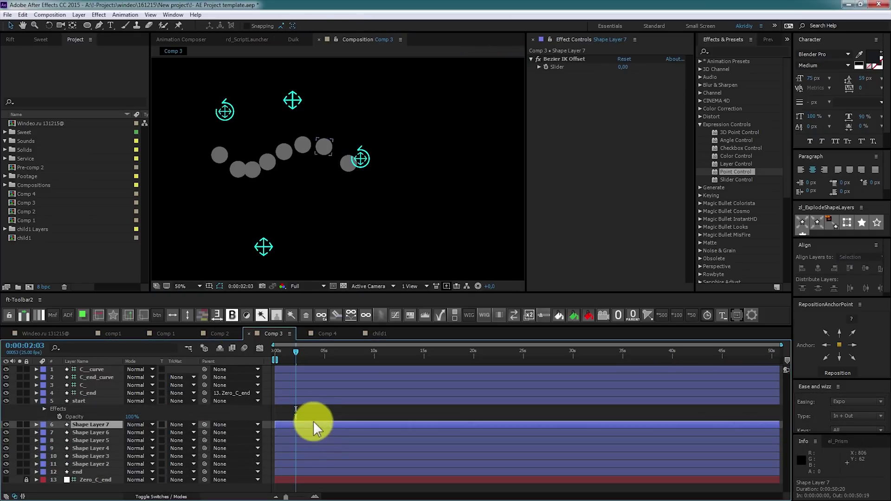
{"action": "left_click", "coordinate": [307, 464], "text": "shift"}
Step: Set the Rename name to 'tail', targeting layers in the current comp, numbered from 1
{"action": "left_click", "coordinate": [294, 40]}
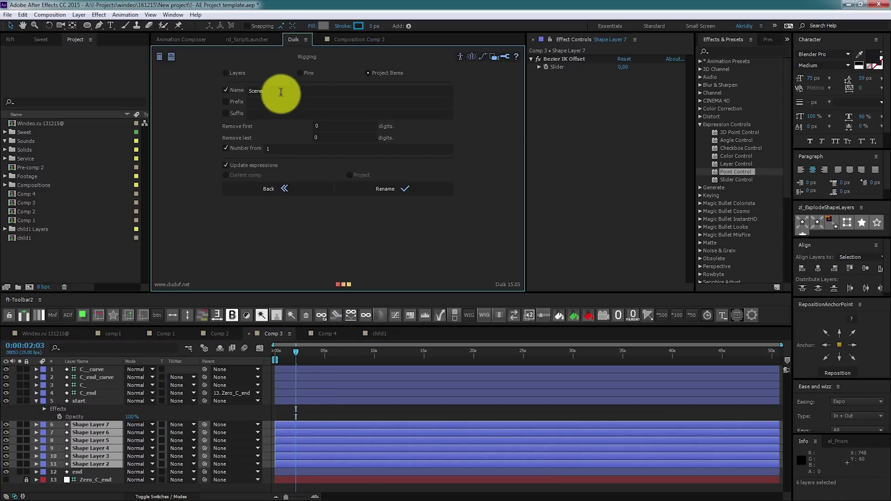
{"action": "left_click_drag", "start_coordinate": [275, 89], "coordinate": [233, 89]}
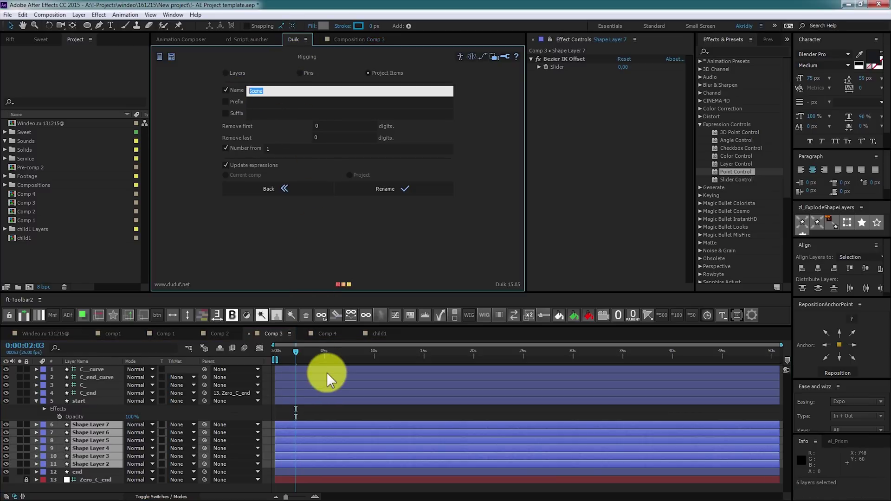
{"action": "type", "text": "tail"}
{"action": "left_click", "coordinate": [226, 73]}
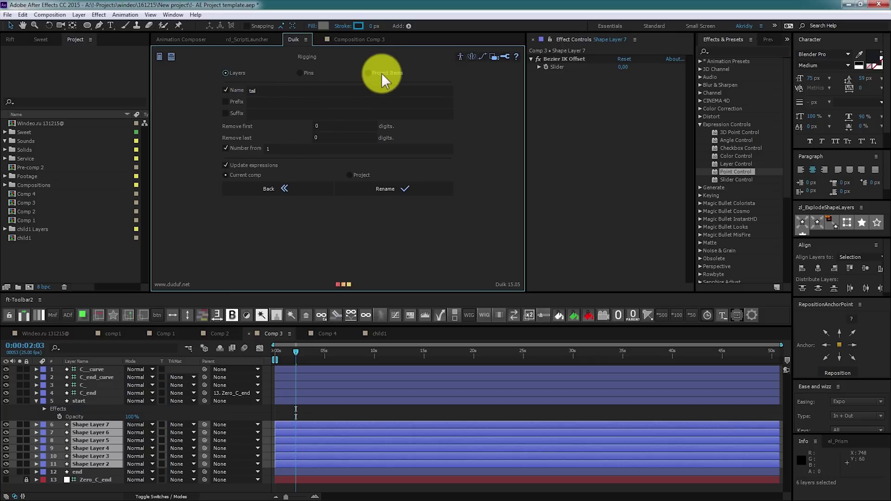
Step: Rename the selected shape layers to tail, then select all nine puppet pins in child1
{"action": "left_click", "coordinate": [377, 188]}
{"action": "left_click", "coordinate": [379, 333]}
{"action": "scroll", "coordinate": [85, 461], "scroll_direction": "down", "scroll_amount": 1}
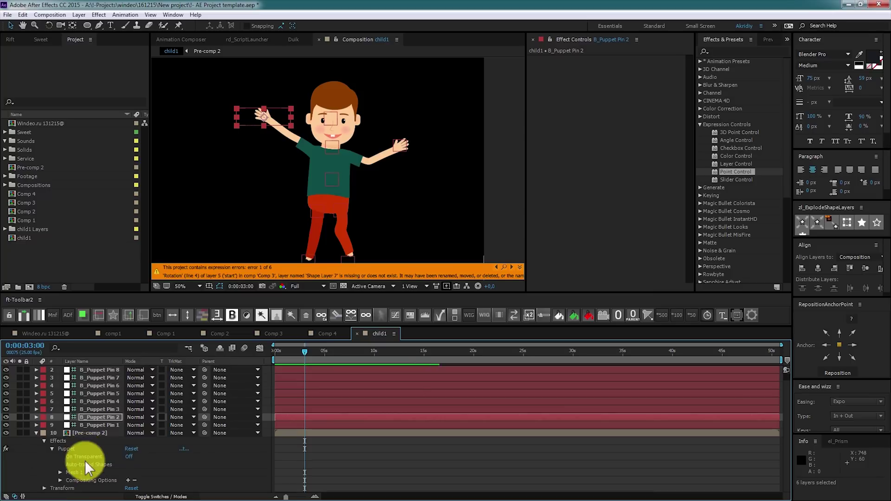
{"action": "left_click", "coordinate": [62, 474]}
{"action": "scroll", "coordinate": [66, 474], "scroll_direction": "down", "scroll_amount": 2}
{"action": "left_click", "coordinate": [68, 473]}
{"action": "scroll", "coordinate": [93, 460], "scroll_direction": "down", "scroll_amount": 2}
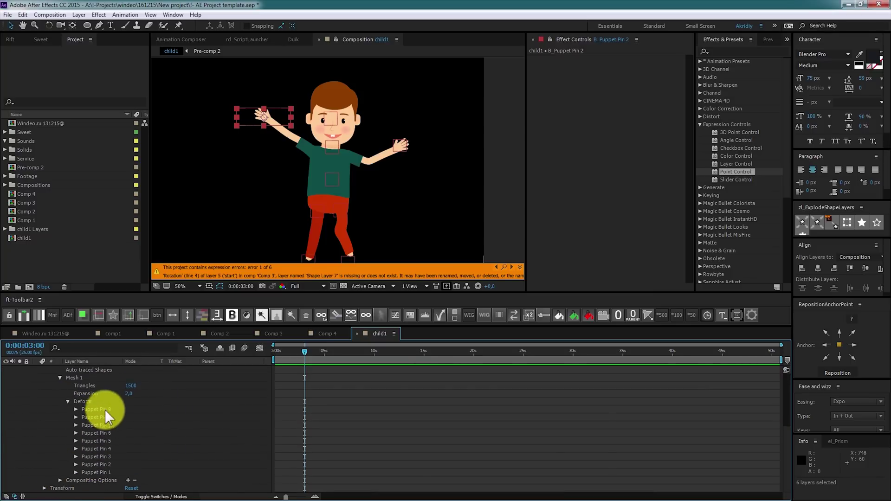
{"action": "left_click", "coordinate": [105, 408]}
{"action": "left_click", "coordinate": [100, 471], "text": "shift"}
Step: Rename the nine puppet pins character1 through character9 with Duik Rename
{"action": "left_click", "coordinate": [293, 39]}
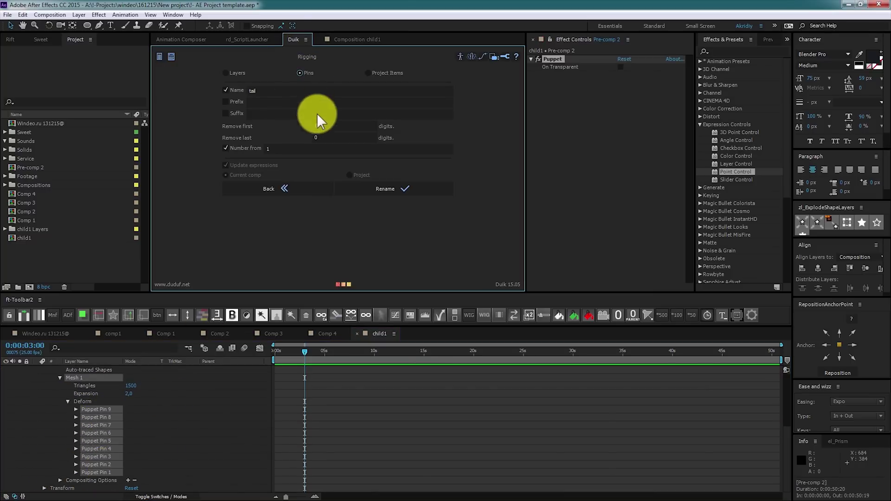
{"action": "left_click", "coordinate": [253, 91]}
{"action": "type", "text": "character"}
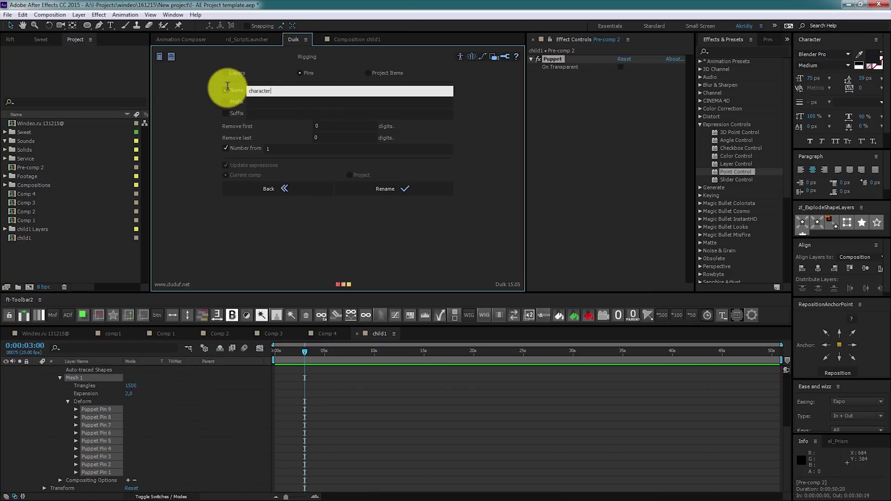
{"action": "left_click", "coordinate": [411, 189]}
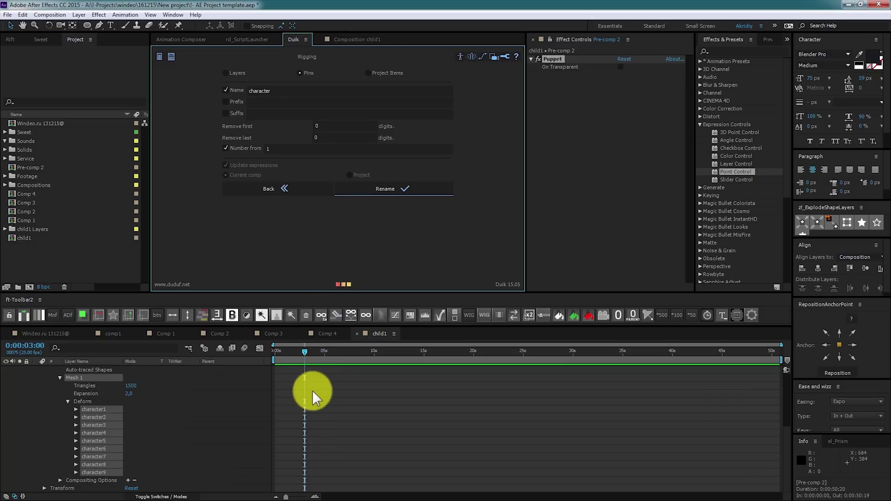
Step: Select Comp 1–4 and rename them as project items to character1–character4
{"action": "scroll", "coordinate": [327, 381], "scroll_direction": "up", "scroll_amount": 4}
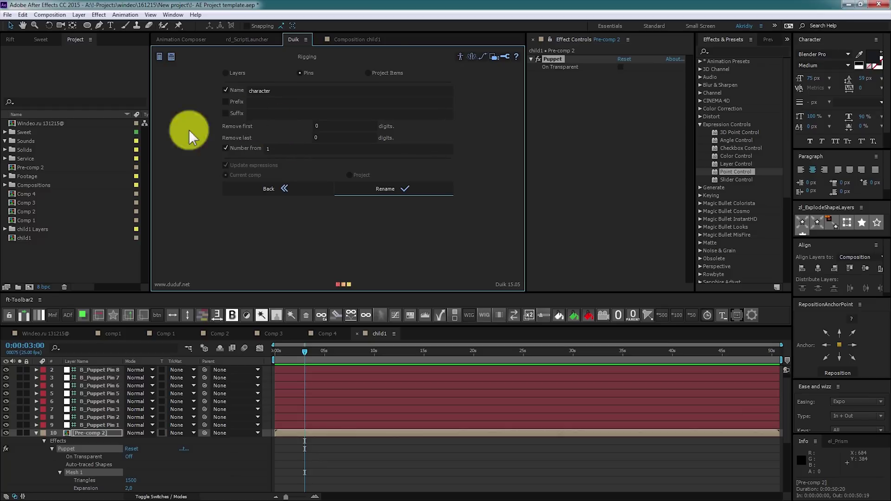
{"action": "left_click", "coordinate": [27, 196]}
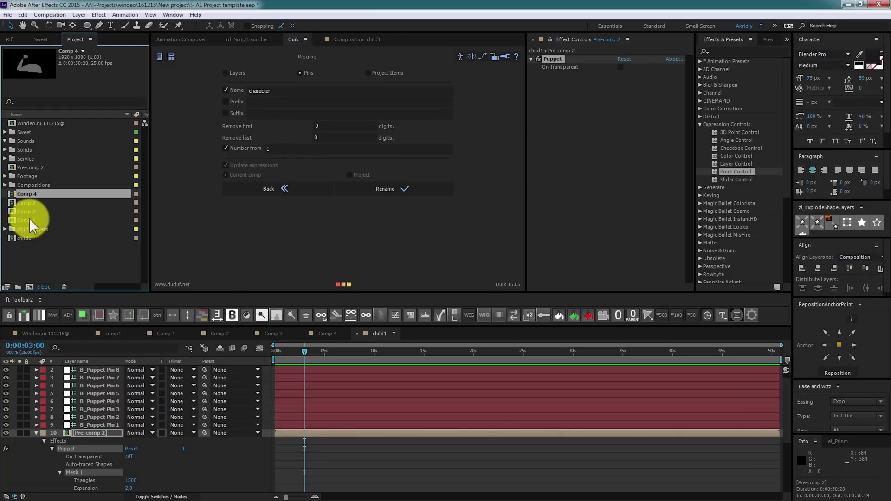
{"action": "left_click", "coordinate": [29, 220], "text": "shift"}
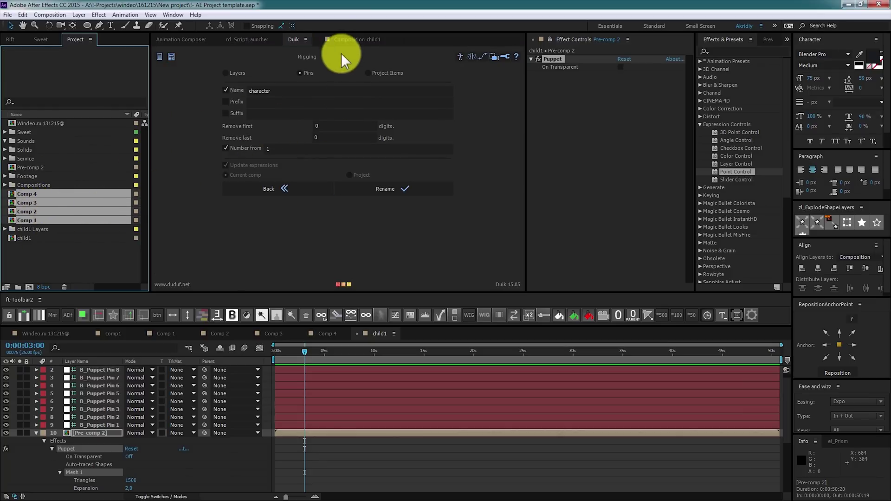
{"action": "left_click", "coordinate": [347, 38]}
{"action": "left_click", "coordinate": [291, 39]}
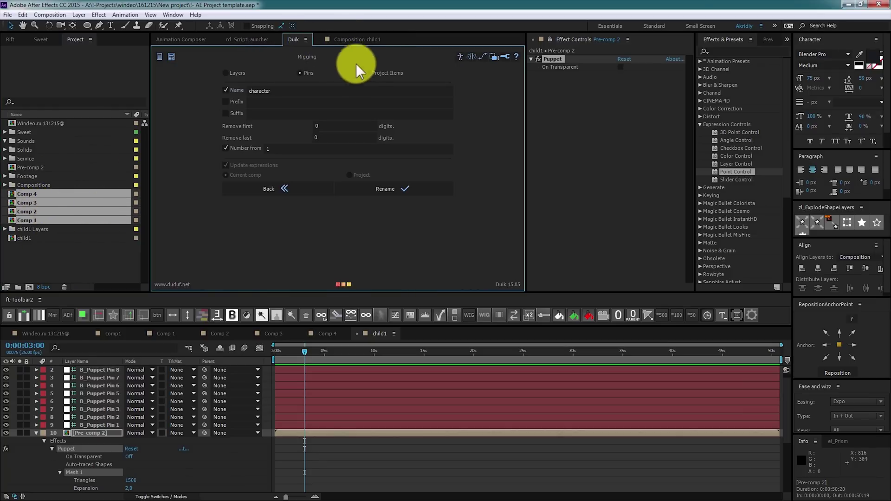
{"action": "left_click", "coordinate": [366, 72]}
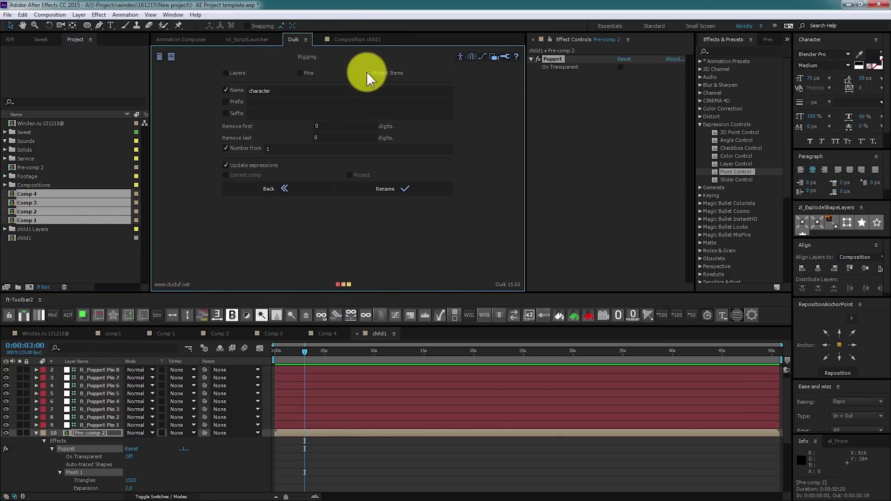
{"action": "left_click", "coordinate": [394, 189]}
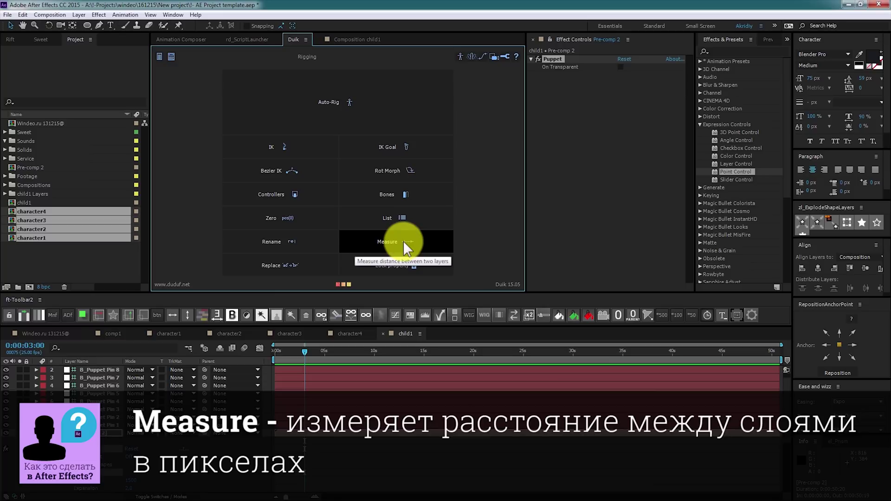
Step: In character3, measure the distance between the chain's start and end circles with Duik: 557 pixels
{"action": "left_click", "coordinate": [292, 333]}
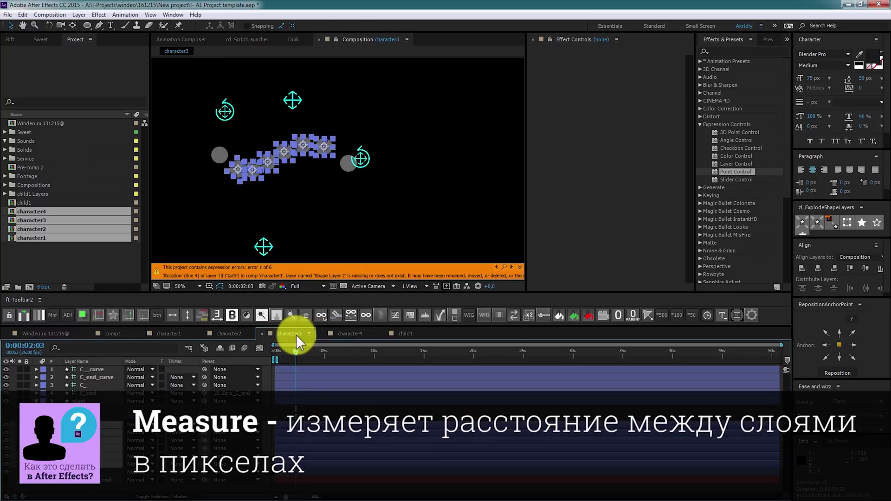
{"action": "left_click", "coordinate": [223, 157]}
{"action": "left_click", "coordinate": [346, 166]}
{"action": "left_click", "coordinate": [220, 152], "text": "shift"}
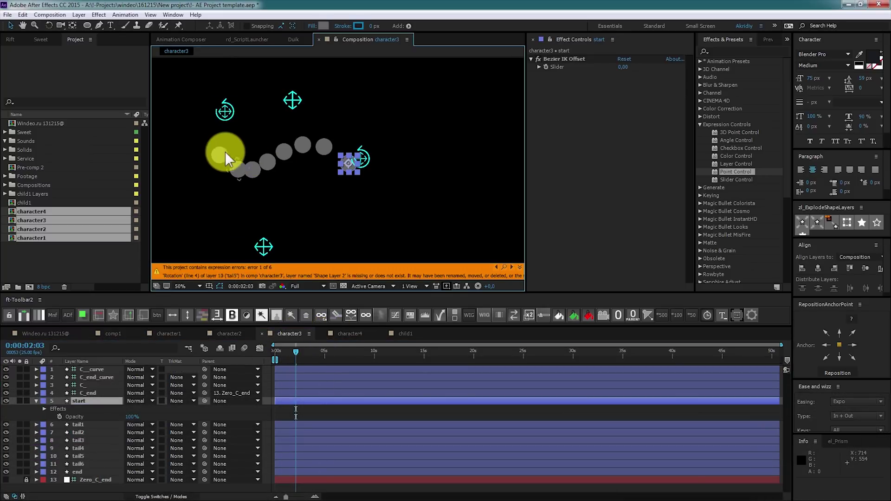
{"action": "left_click", "coordinate": [294, 38]}
{"action": "left_click", "coordinate": [389, 241]}
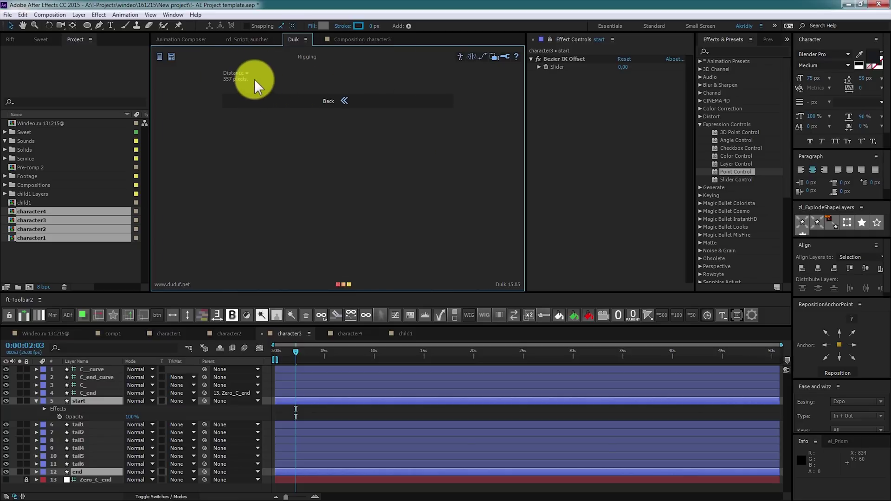
{"action": "left_click", "coordinate": [310, 97]}
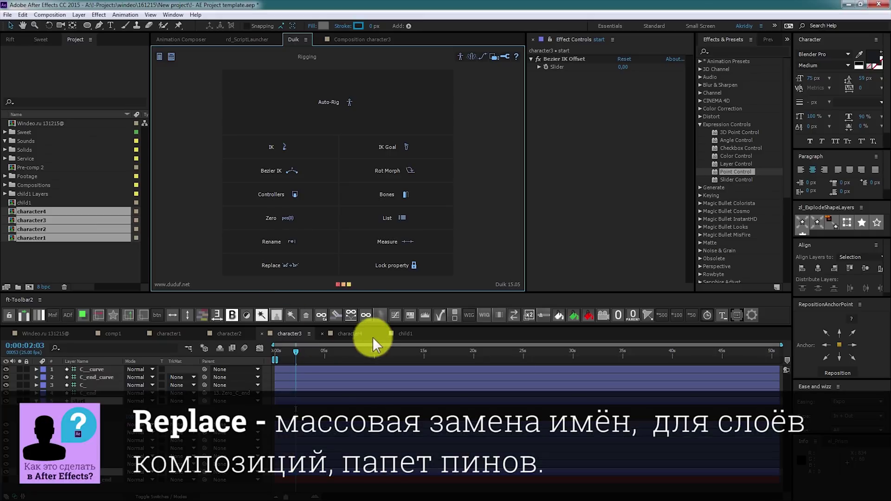
Step: Use Duik Replace to swap 'character' for 'Scene' in the comp names, giving Scene1–Scene4
{"action": "left_click", "coordinate": [282, 267]}
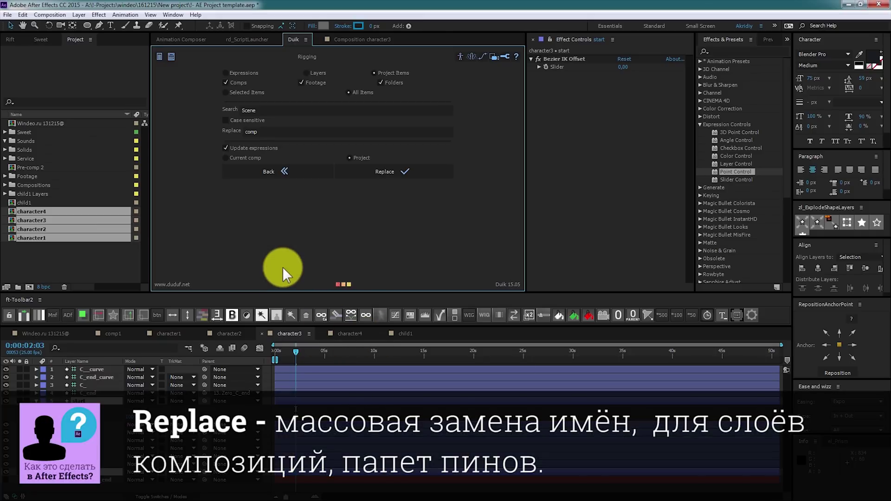
{"action": "left_click", "coordinate": [88, 256]}
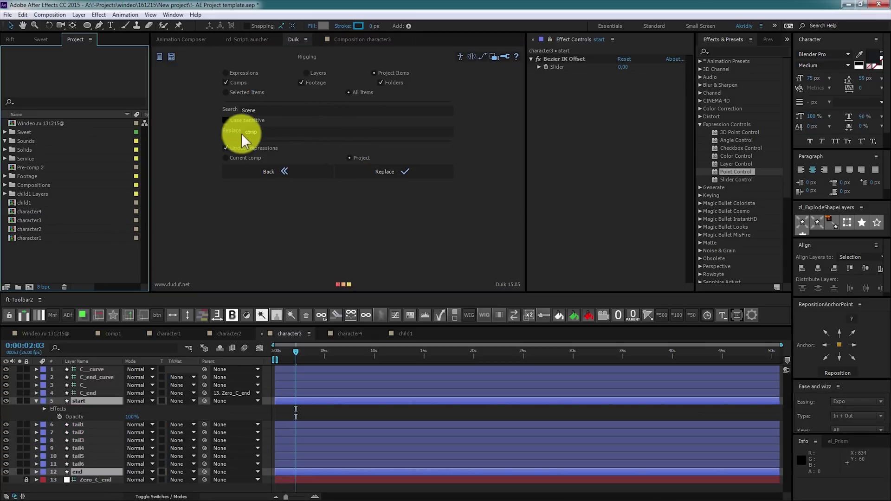
{"action": "left_click", "coordinate": [251, 133]}
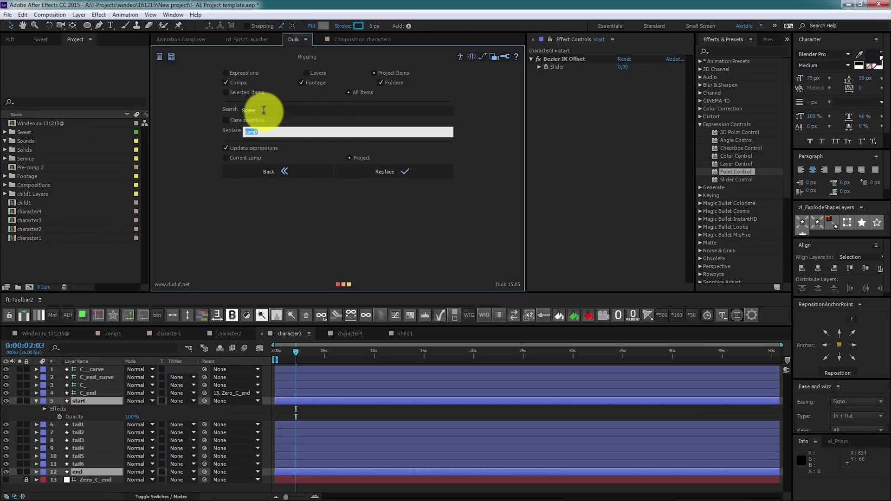
{"action": "left_click", "coordinate": [277, 114]}
{"action": "type", "text": "character"}
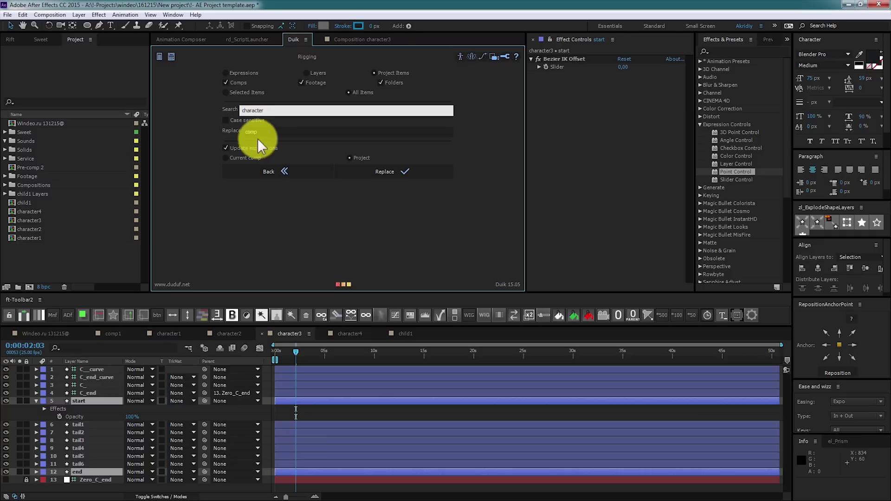
{"action": "left_click", "coordinate": [255, 132]}
{"action": "type", "text": "Scene"}
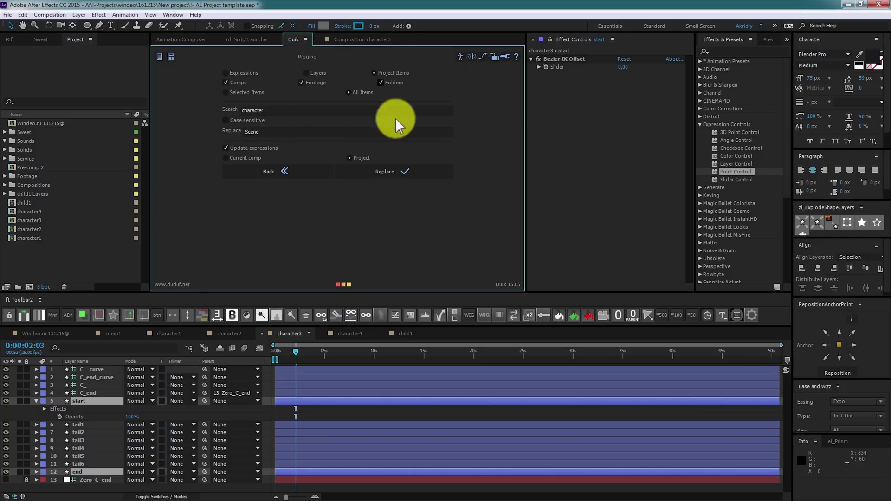
{"action": "left_click", "coordinate": [379, 173]}
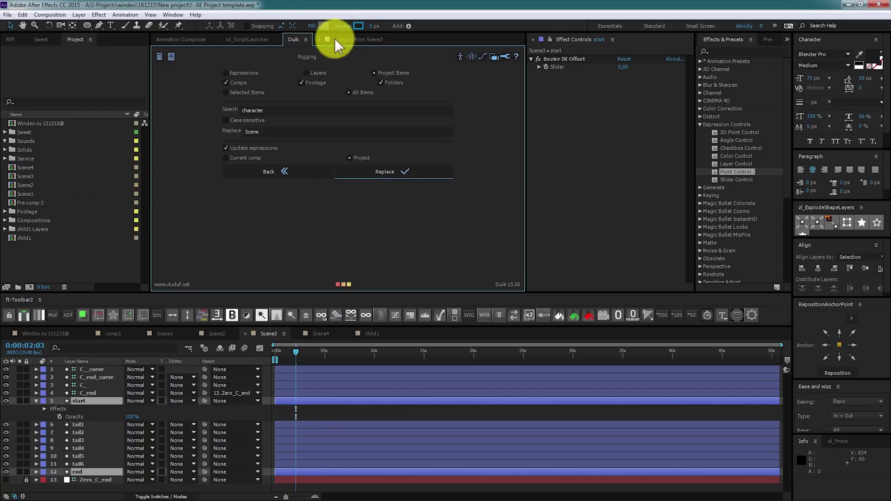
{"action": "left_click", "coordinate": [267, 177]}
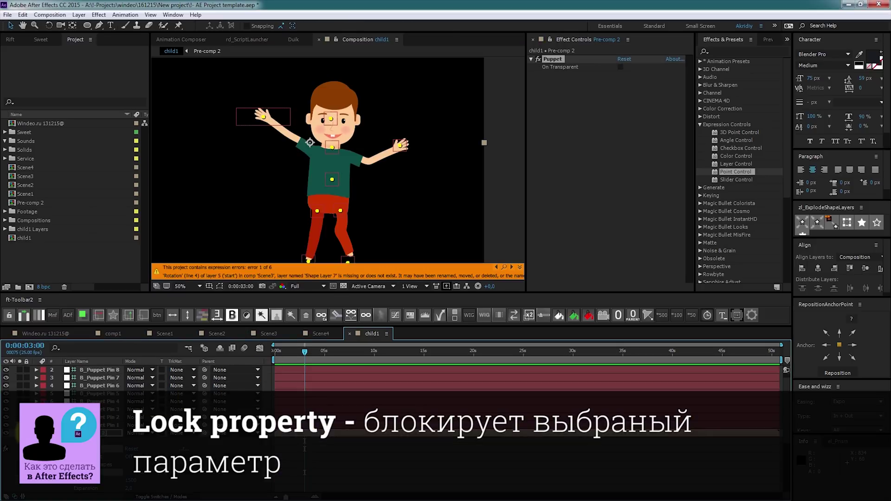
Step: In Scene2, keyframe Shape Layer 6's rotation at 1x+138° and preview the animation
{"action": "left_click", "coordinate": [227, 336]}
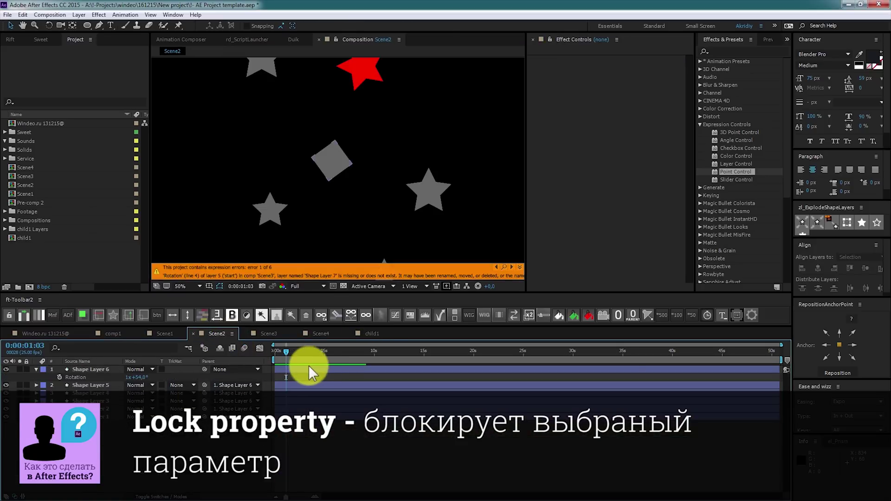
{"action": "left_click", "coordinate": [69, 377]}
{"action": "left_click", "coordinate": [287, 355]}
{"action": "left_click_drag", "start_coordinate": [135, 378], "coordinate": [180, 378]}
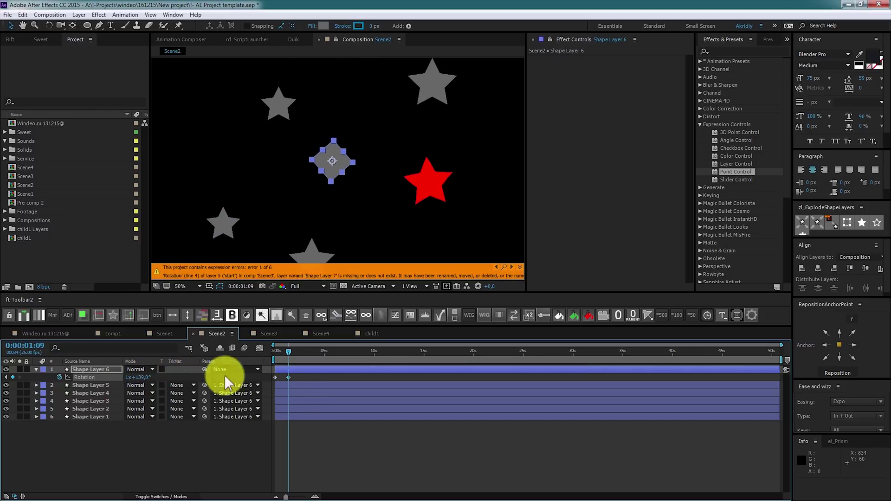
{"action": "key", "text": "space"}
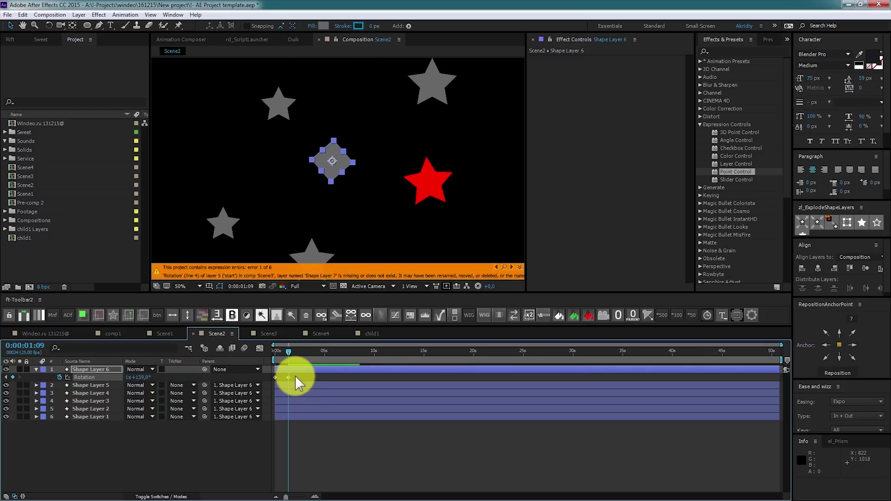
Step: Lock Shape Layer 6's rotation with Duik and confirm scrubbing at 0:00:02:03 leaves it unchanged
{"action": "left_click", "coordinate": [295, 37]}
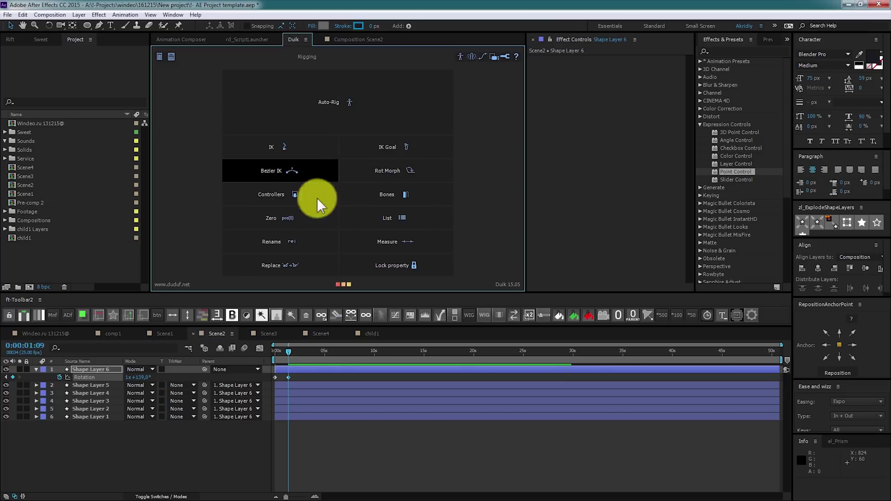
{"action": "left_click", "coordinate": [296, 353]}
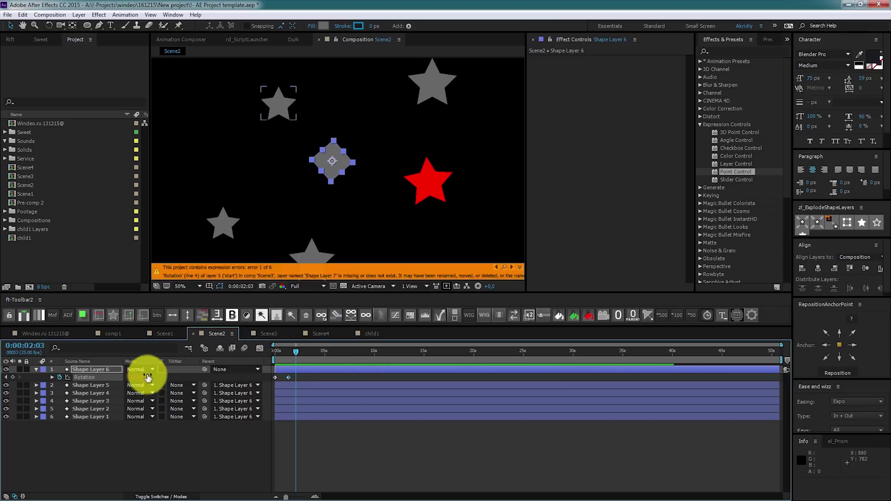
{"action": "left_click_drag", "start_coordinate": [169, 378], "coordinate": [145, 378]}
{"action": "left_click", "coordinate": [292, 359]}
{"action": "left_click", "coordinate": [347, 41]}
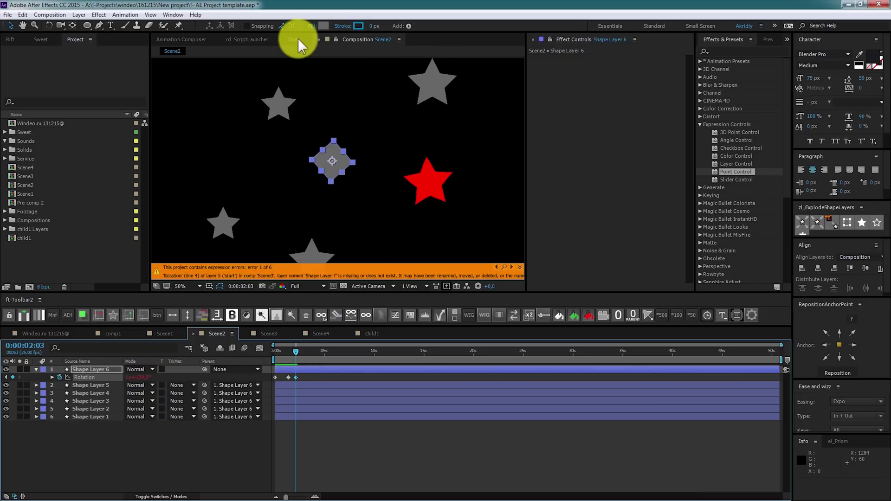
{"action": "left_click", "coordinate": [297, 39]}
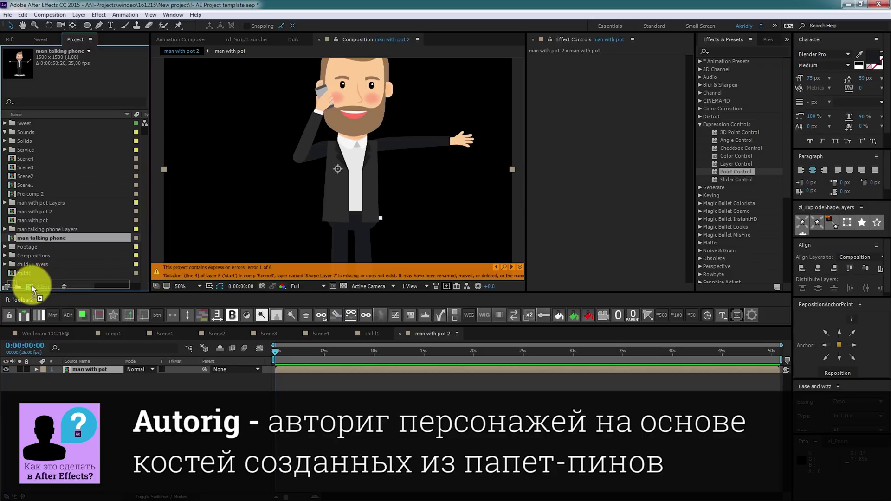
Step: Create the man talking phone 2 comp from man talking phone, inspect its precomp, then close that timeline
{"action": "left_click_drag", "start_coordinate": [31, 285], "coordinate": [30, 285]}
{"action": "scroll", "coordinate": [473, 269], "scroll_direction": "down", "scroll_amount": 2}
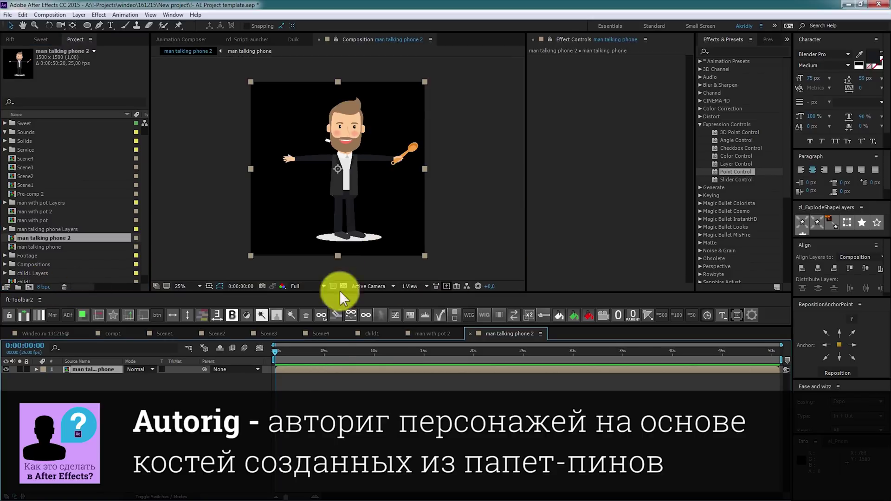
{"action": "double_click", "coordinate": [324, 367]}
{"action": "scroll", "coordinate": [305, 446], "scroll_direction": "down", "scroll_amount": 3}
{"action": "left_click", "coordinate": [83, 487]}
{"action": "left_click", "coordinate": [313, 257]}
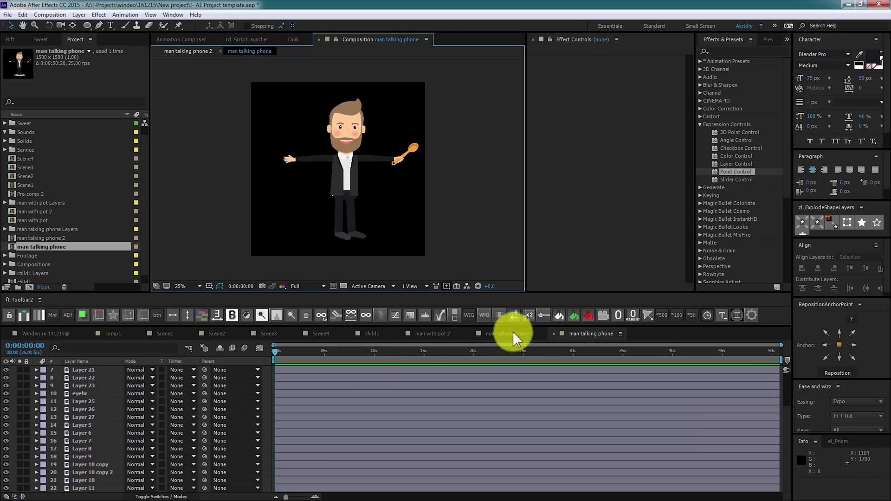
{"action": "left_click", "coordinate": [554, 333]}
{"action": "left_click", "coordinate": [299, 39]}
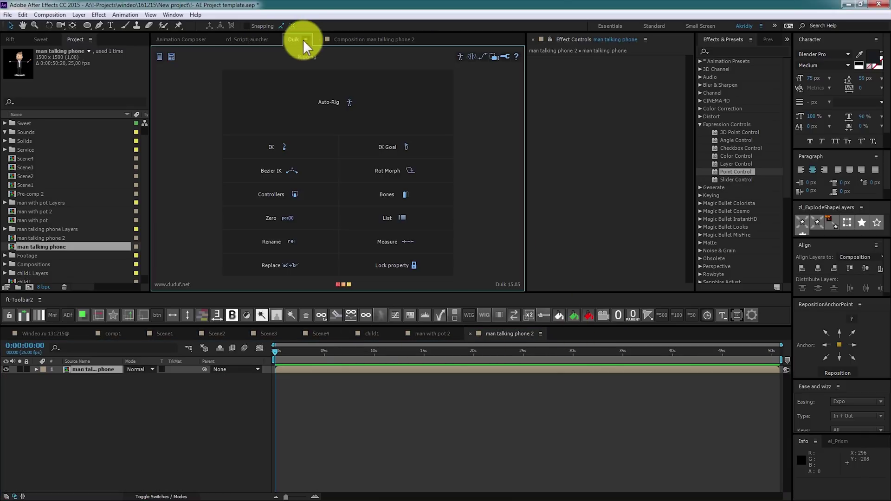
{"action": "left_click", "coordinate": [326, 107]}
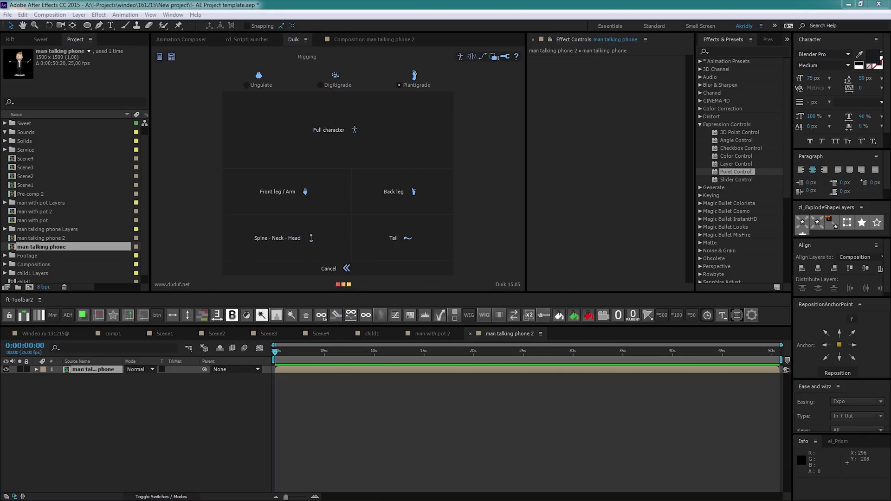
{"action": "left_click", "coordinate": [393, 191]}
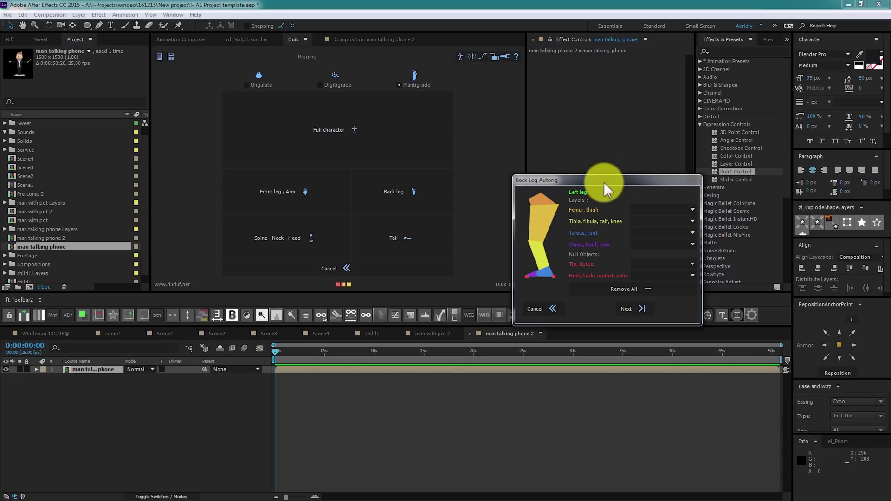
{"action": "left_click_drag", "start_coordinate": [601, 183], "coordinate": [594, 139]}
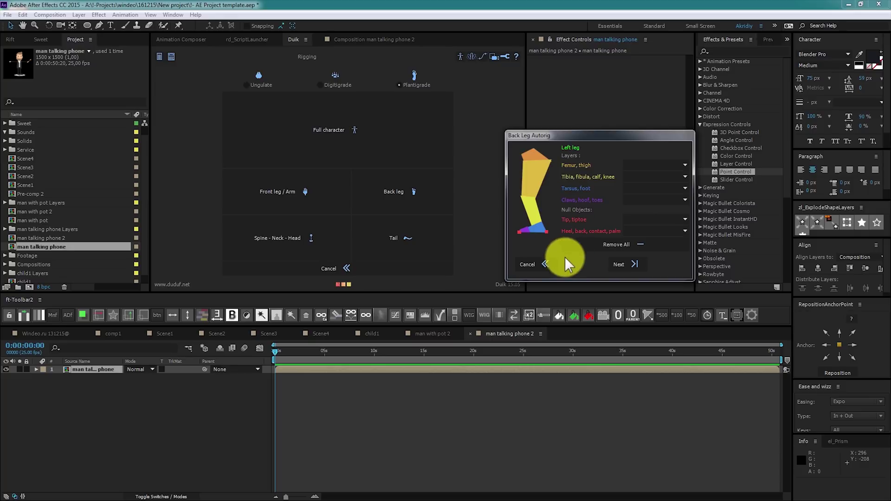
{"action": "left_click", "coordinate": [543, 264]}
{"action": "left_click", "coordinate": [366, 394]}
{"action": "left_click", "coordinate": [355, 369]}
{"action": "left_click", "coordinate": [295, 40]}
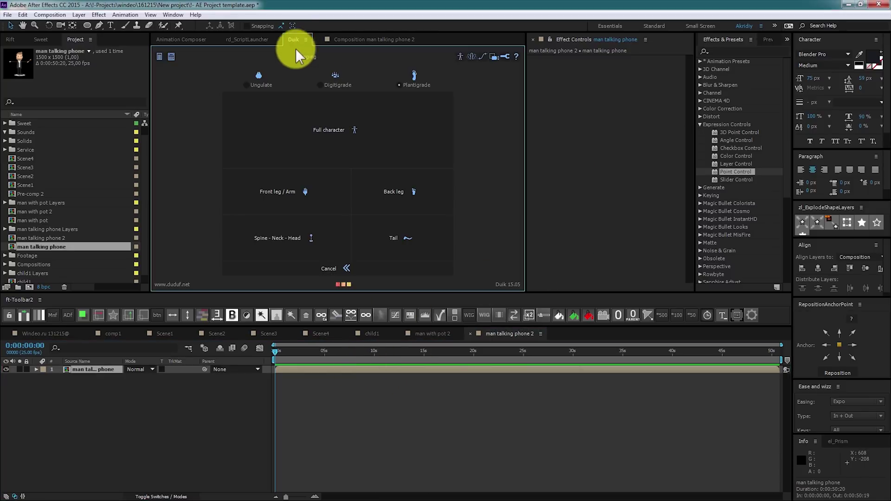
{"action": "left_click", "coordinate": [255, 84]}
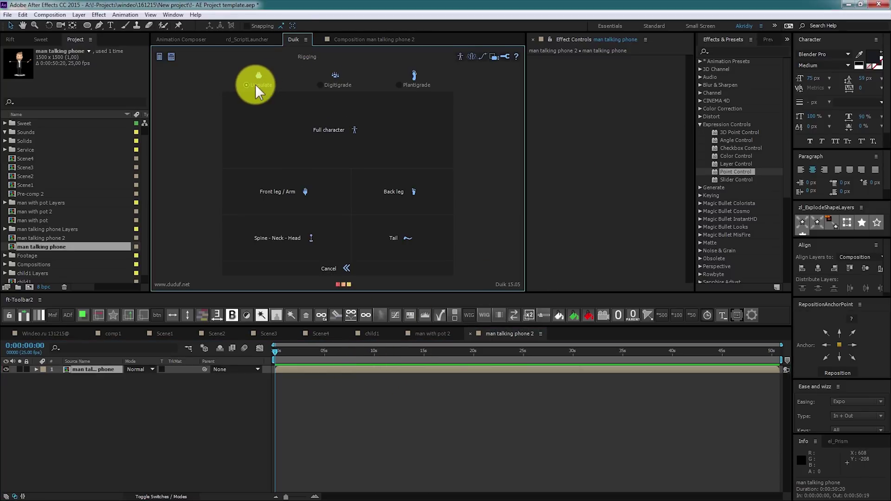
{"action": "left_click", "coordinate": [337, 85]}
{"action": "left_click", "coordinate": [417, 87]}
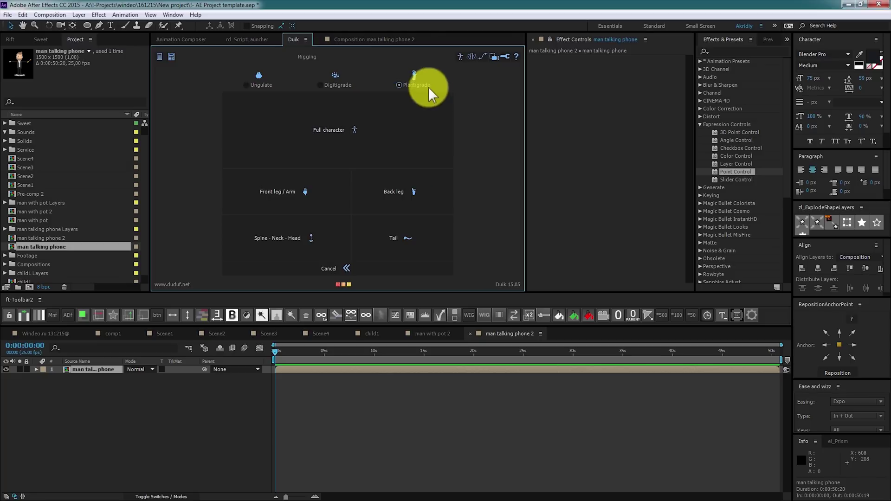
{"action": "left_click", "coordinate": [264, 85]}
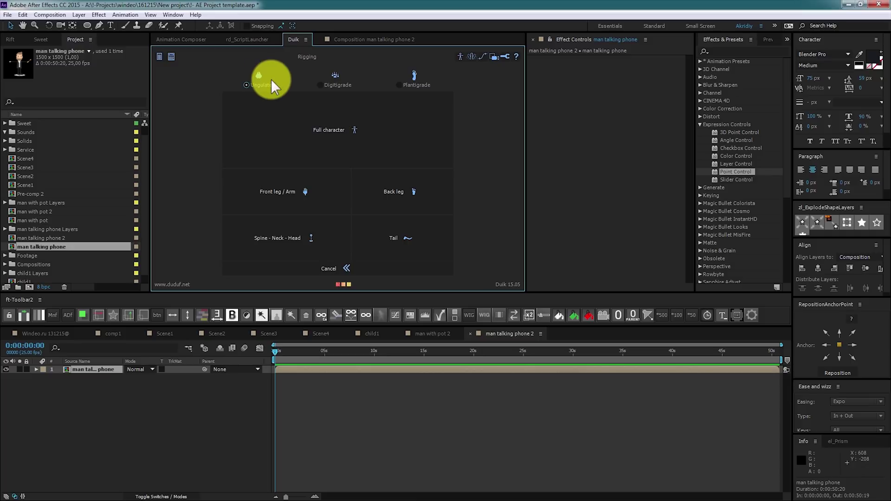
{"action": "left_click", "coordinate": [342, 85]}
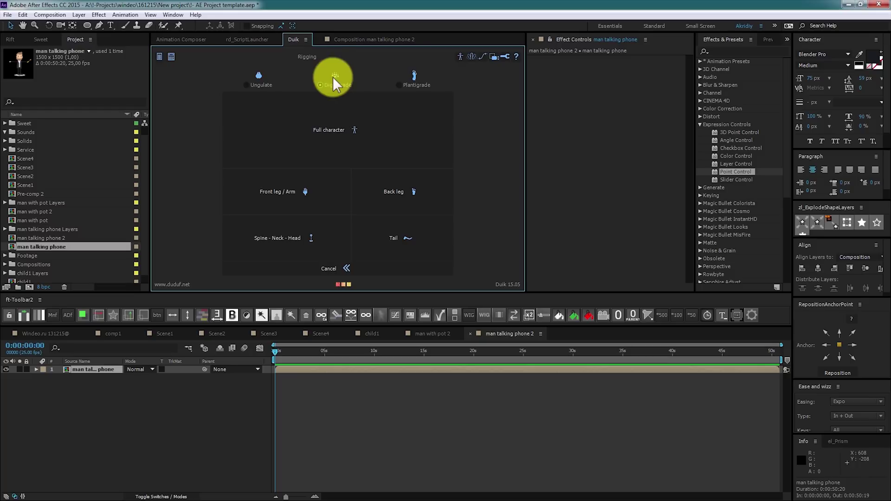
{"action": "left_click", "coordinate": [413, 86]}
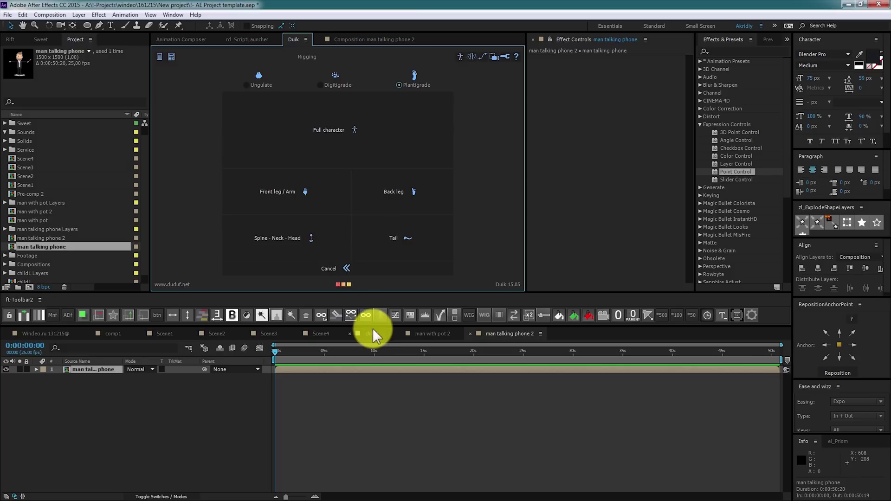
{"action": "left_click", "coordinate": [355, 38]}
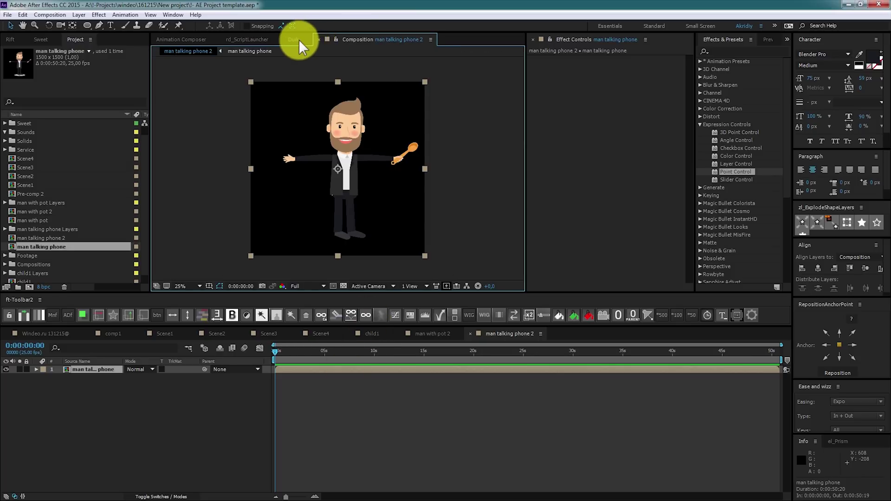
{"action": "left_click", "coordinate": [297, 40]}
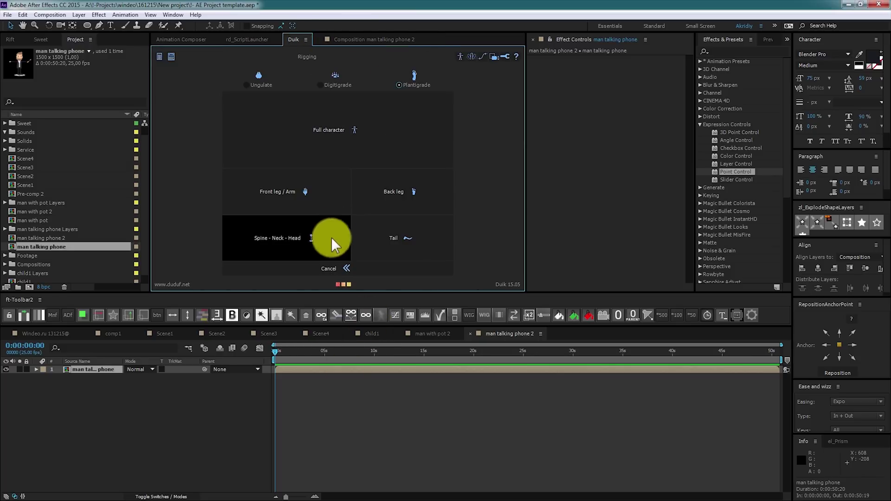
Step: Place puppet pins on the character's head, neck, both arms and right hand
{"action": "left_click", "coordinate": [336, 368]}
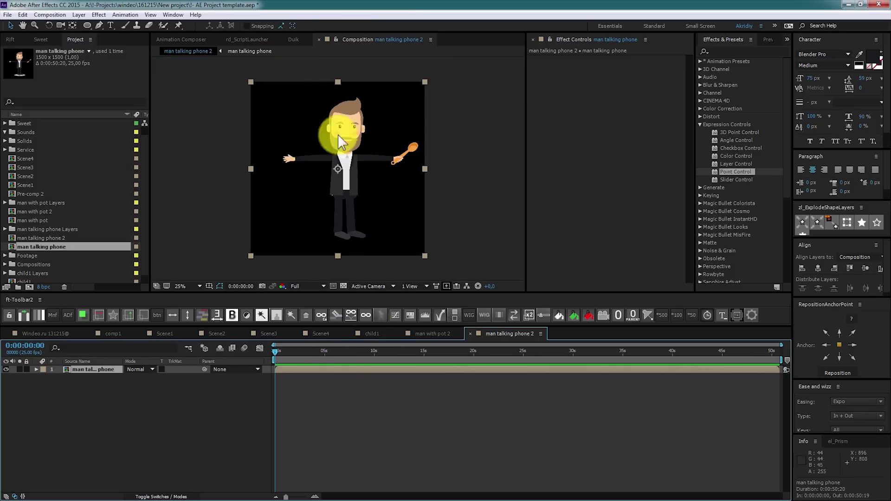
{"action": "left_click", "coordinate": [178, 25]}
{"action": "key", "text": "period"}
{"action": "left_click", "coordinate": [352, 87]}
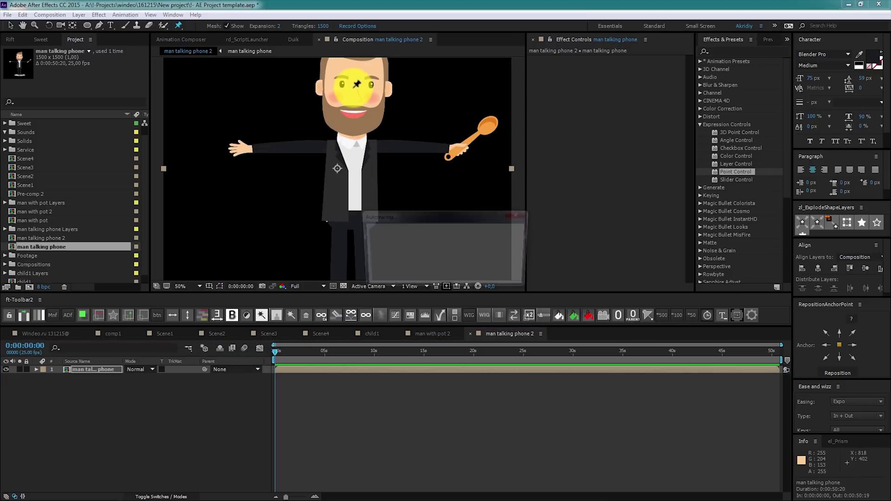
{"action": "left_click", "coordinate": [352, 138]}
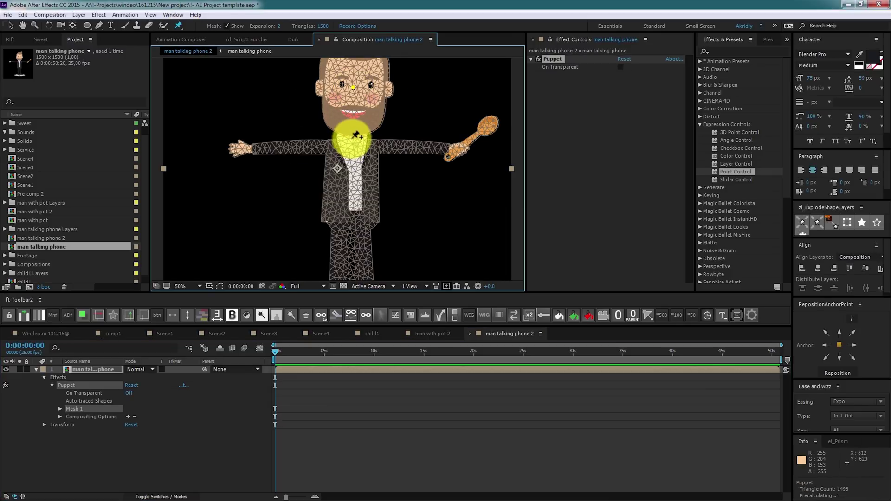
{"action": "left_click", "coordinate": [316, 143]}
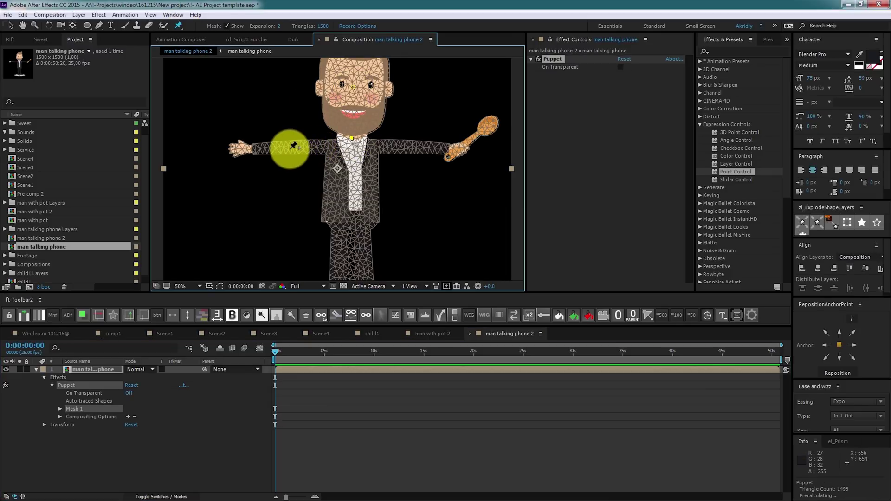
{"action": "left_click", "coordinate": [289, 148]}
{"action": "left_click", "coordinate": [378, 142]}
{"action": "left_click", "coordinate": [410, 146]}
{"action": "left_click", "coordinate": [458, 149]}
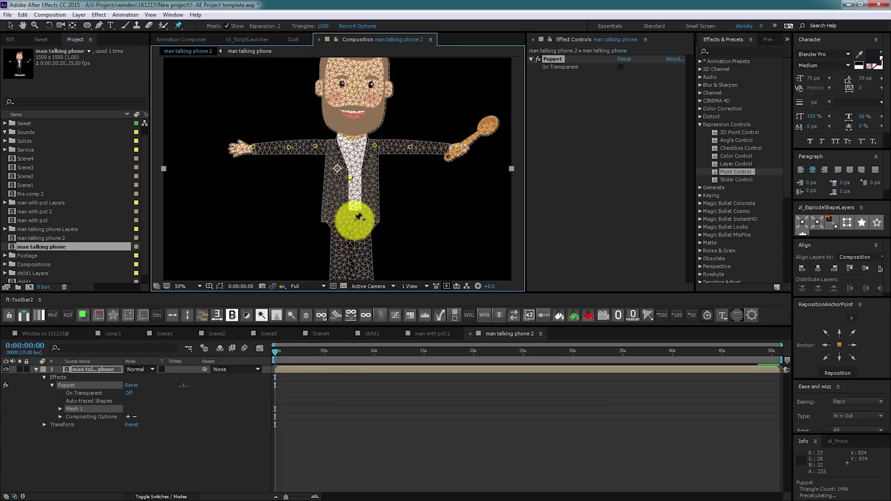
Step: Pin the lower torso, leg and both feet, then create Duik bone layers for every pin
{"action": "left_click", "coordinate": [354, 220]}
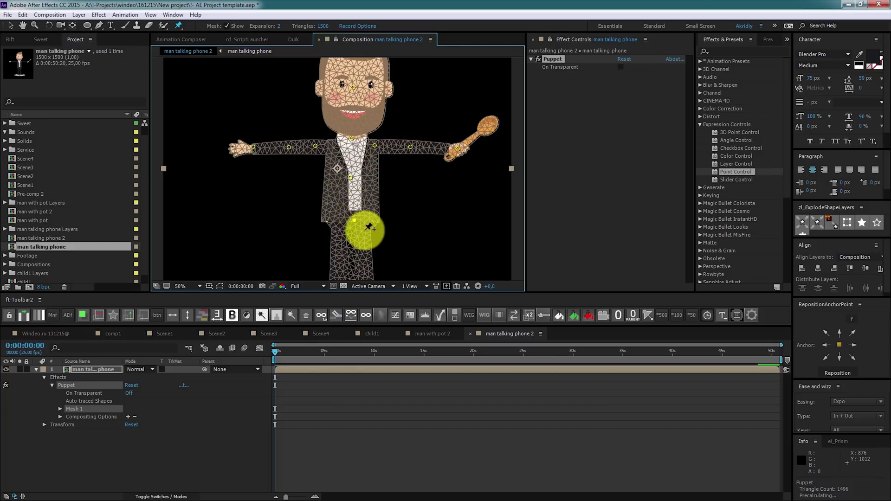
{"action": "left_click_drag", "start_coordinate": [358, 229], "coordinate": [346, 159]}
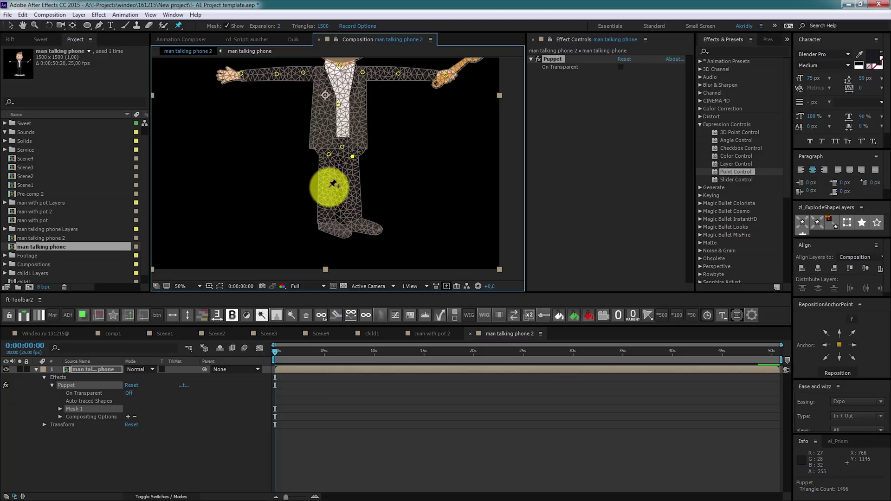
{"action": "left_click", "coordinate": [352, 185]}
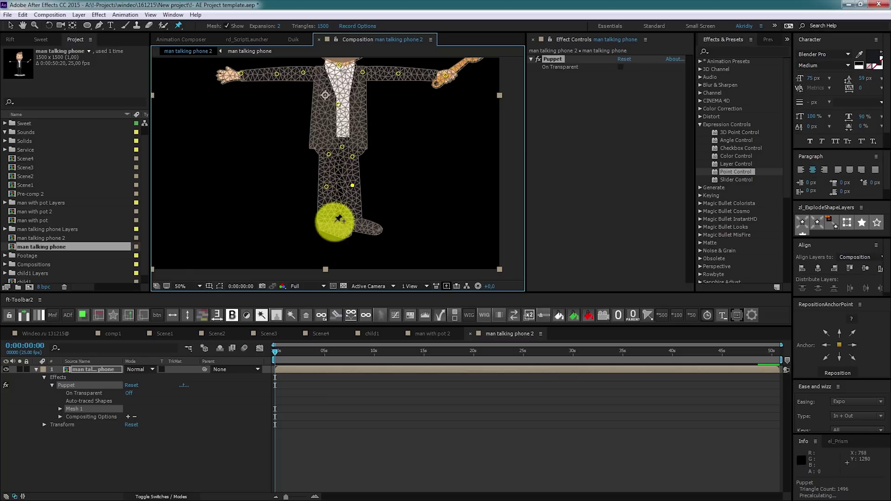
{"action": "left_click", "coordinate": [328, 222]}
{"action": "left_click", "coordinate": [354, 221]}
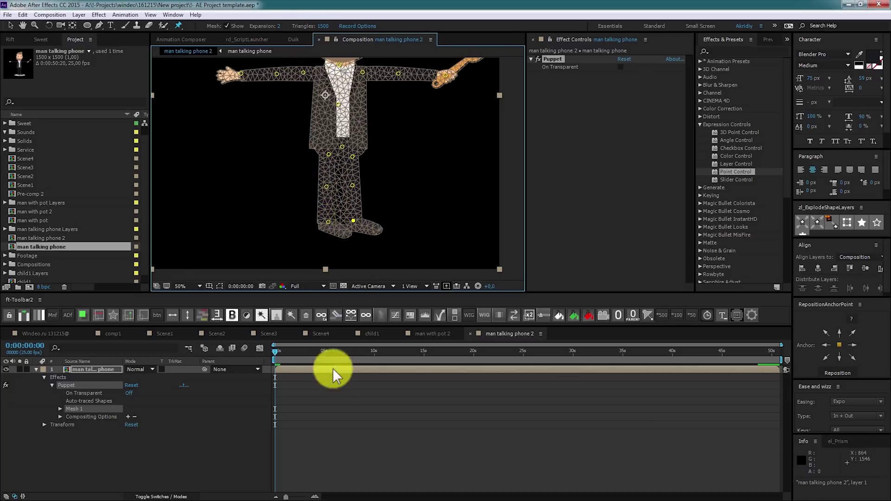
{"action": "left_click", "coordinate": [333, 391]}
{"action": "left_click", "coordinate": [294, 40]}
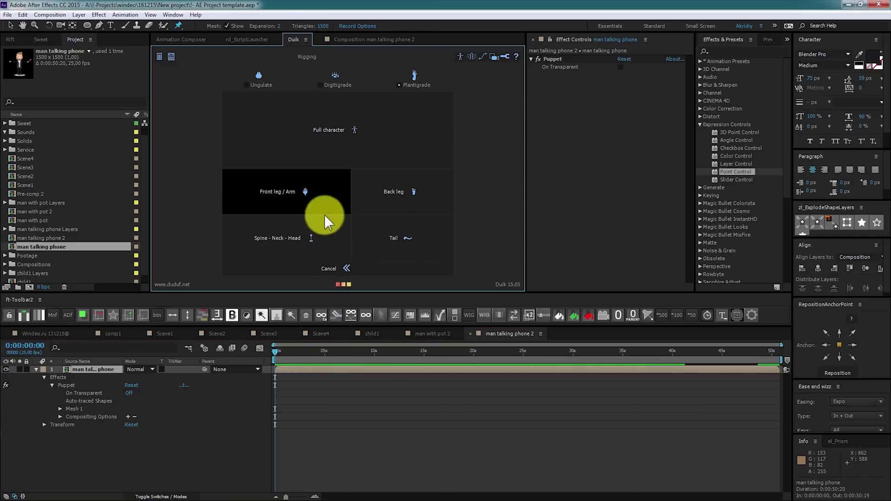
{"action": "left_click", "coordinate": [323, 270]}
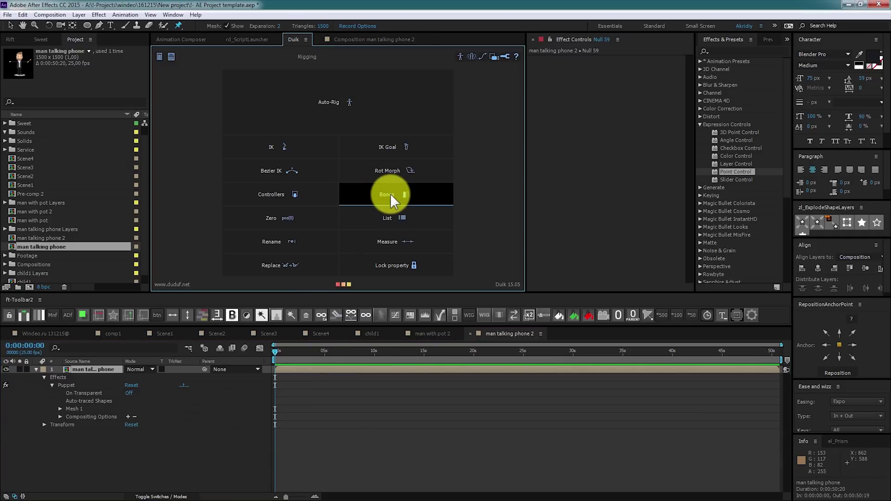
{"action": "left_click", "coordinate": [390, 194]}
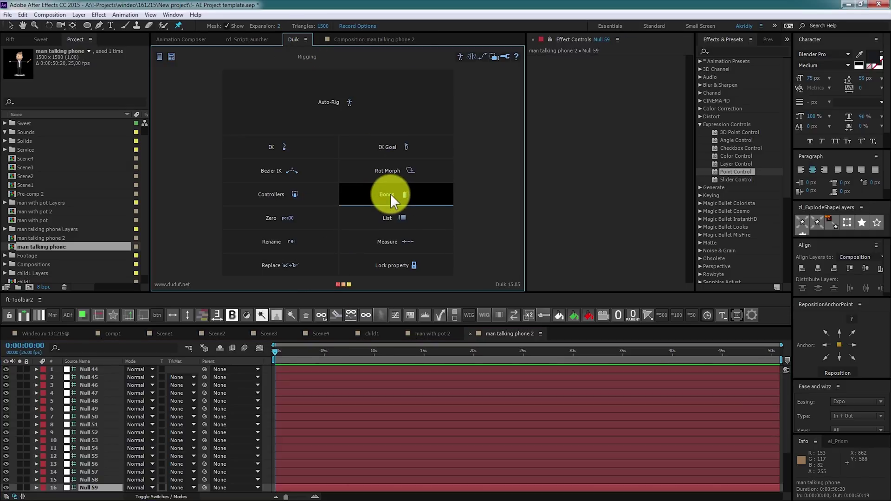
Step: Show layer names in the timeline and select the top bone layer, B_Puppet Pin 16
{"action": "left_click", "coordinate": [96, 361]}
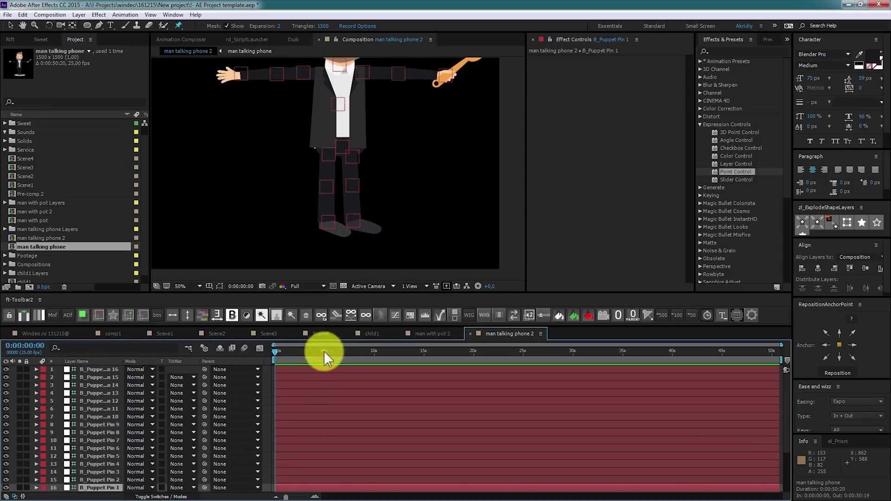
{"action": "scroll", "coordinate": [427, 281], "scroll_direction": "down", "scroll_amount": 2}
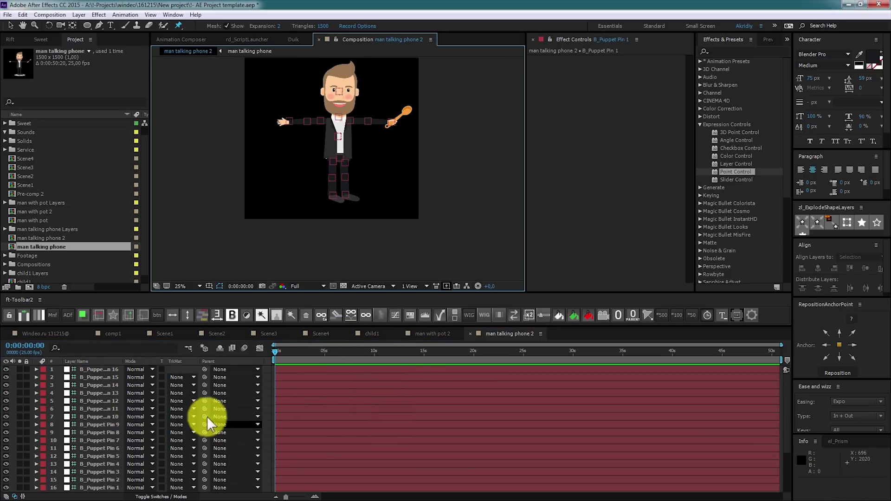
{"action": "left_click", "coordinate": [105, 370]}
{"action": "left_click", "coordinate": [257, 316]}
{"action": "scroll", "coordinate": [323, 231], "scroll_direction": "up", "scroll_amount": 2}
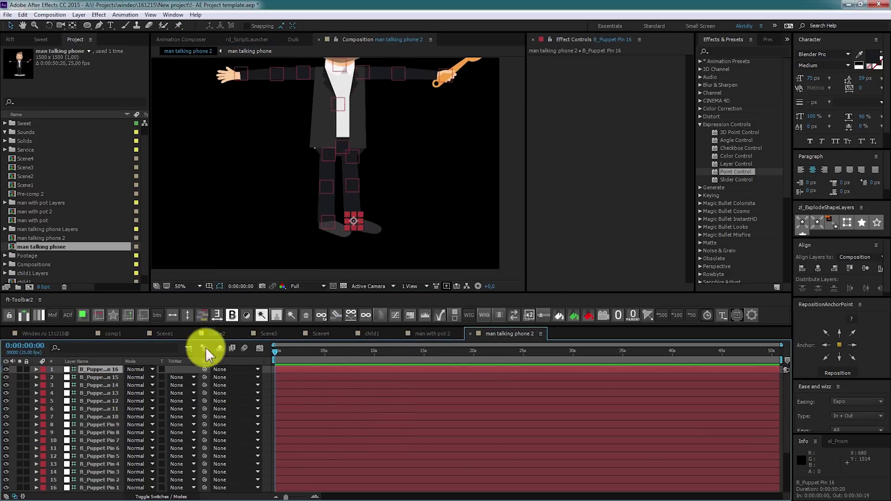
Step: Rename the bones R foot, L Foot, R calf, L calf, thighs, Pelvis, Body, hands, elbows, arms, Neck and Head
{"action": "key", "text": "Return"}
{"action": "type", "text": "R foot"}
{"action": "key", "text": "Tab"}
{"action": "type", "text": "L Foot"}
{"action": "key", "text": "Tab"}
{"action": "type", "text": "R calf\tL calf\tR Thigh\tL Thigh\tPelvis\tBody\tR hand\tR Elbow\tR Arm\tL Hand\tL Elbow\tL Arm\tNeck\tHead"}
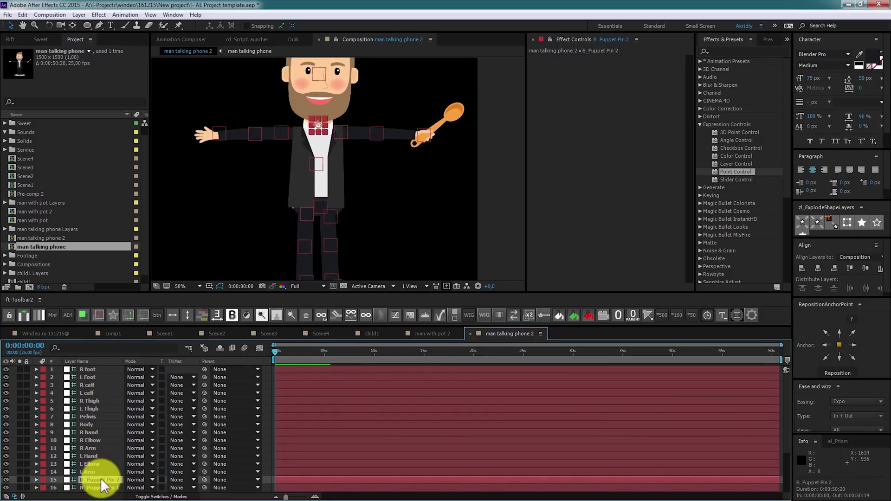
{"action": "key", "text": "Return"}
{"action": "scroll", "coordinate": [279, 447], "scroll_direction": "down", "scroll_amount": 3}
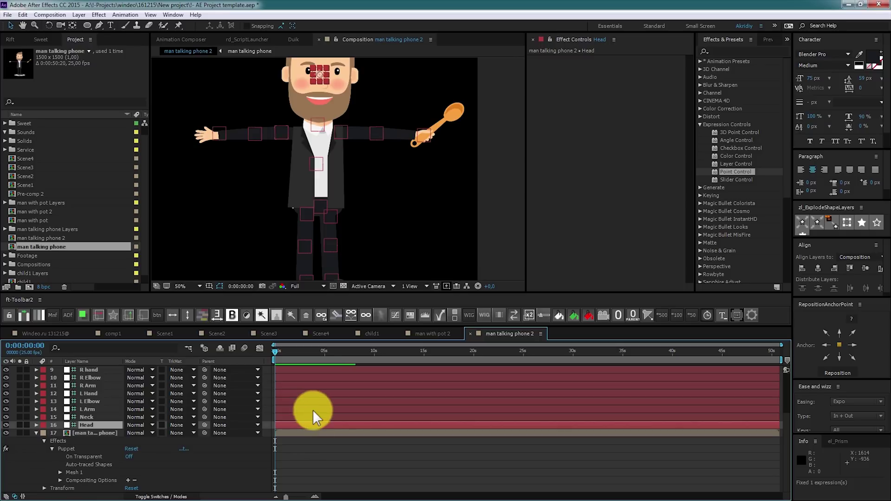
Step: Launch Duik's full-character autorig and step through the leg setup
{"action": "left_click", "coordinate": [291, 447]}
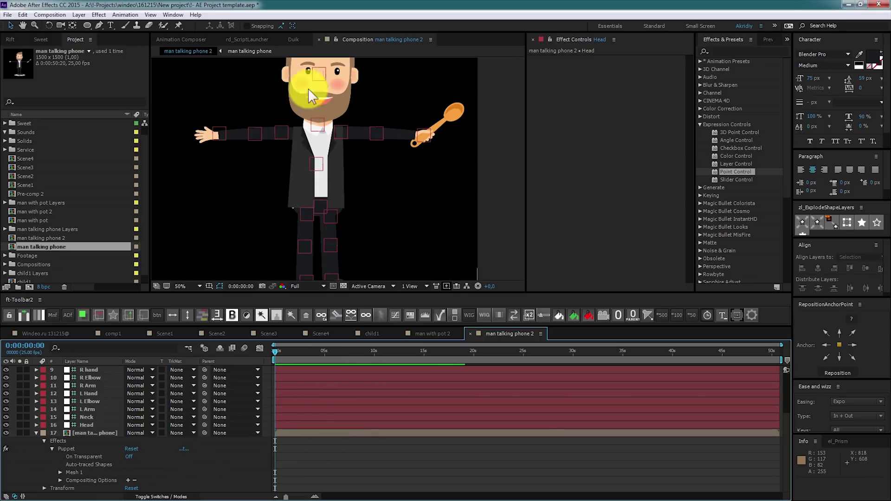
{"action": "left_click", "coordinate": [294, 39]}
{"action": "left_click", "coordinate": [333, 117]}
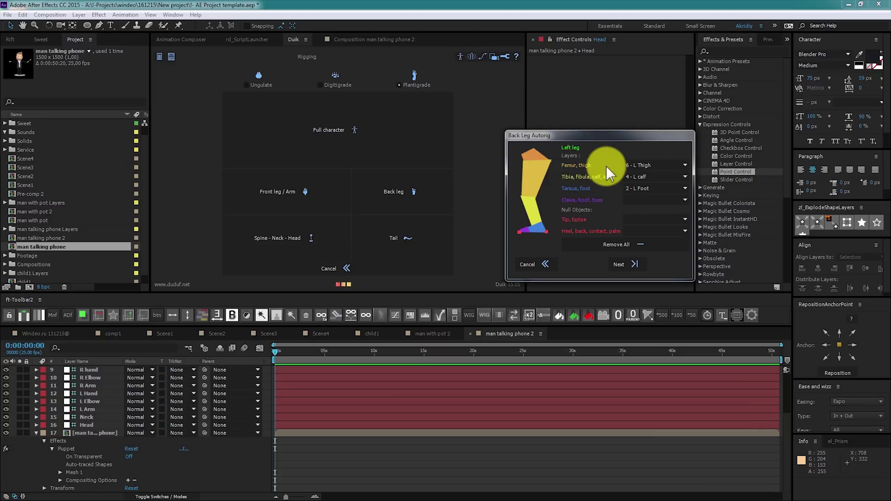
{"action": "left_click", "coordinate": [619, 263]}
{"action": "left_click", "coordinate": [632, 264]}
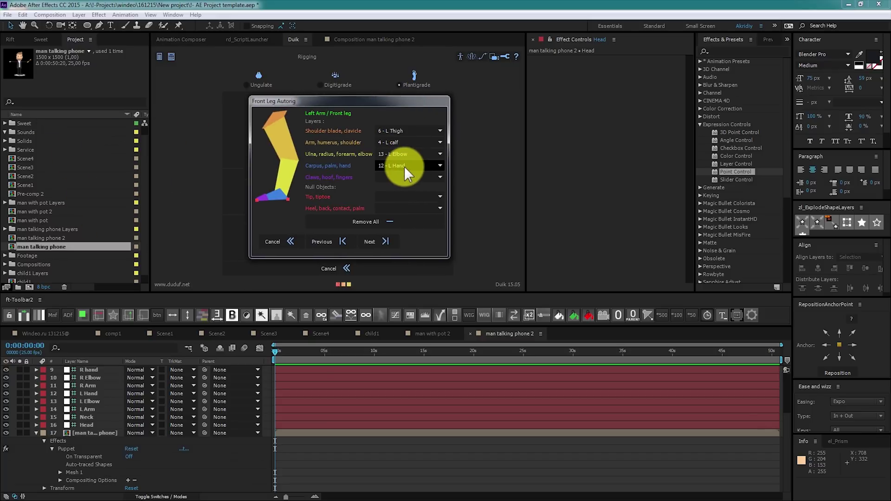
Step: Assign L Arm and R Arm as the arm bones, leaving both shoulder bones unassigned
{"action": "left_click", "coordinate": [404, 143]}
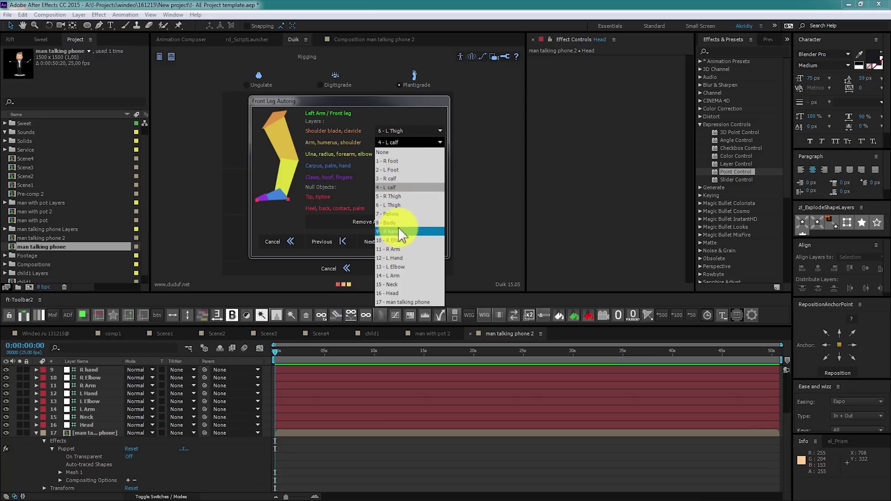
{"action": "left_click", "coordinate": [394, 275]}
{"action": "left_click", "coordinate": [395, 130]}
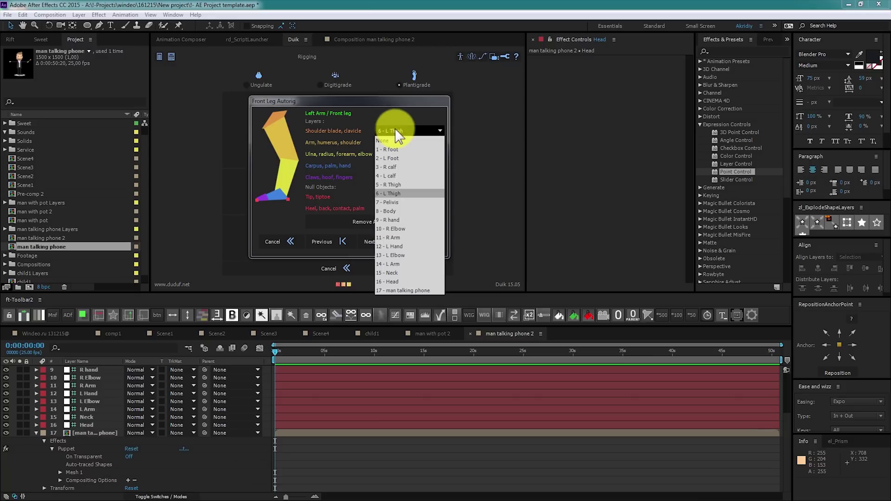
{"action": "left_click", "coordinate": [390, 140]}
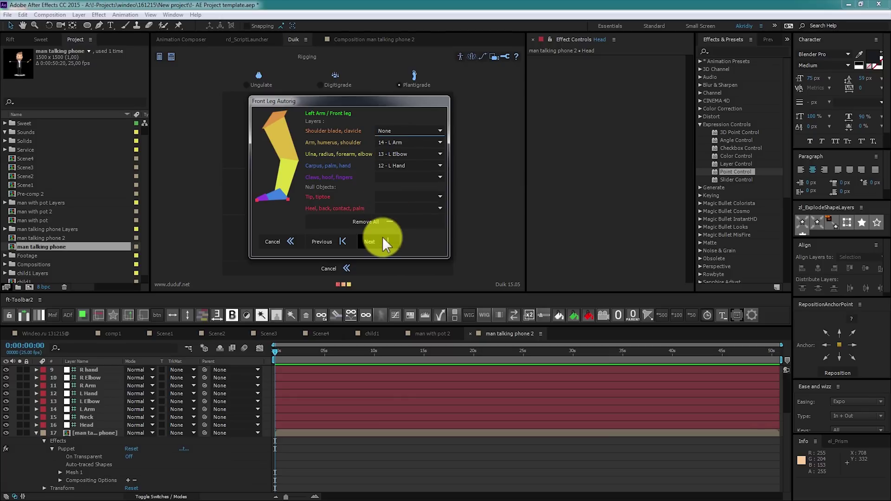
{"action": "left_click", "coordinate": [383, 237]}
{"action": "left_click", "coordinate": [402, 132]}
{"action": "left_click", "coordinate": [400, 139]}
{"action": "left_click", "coordinate": [403, 142]}
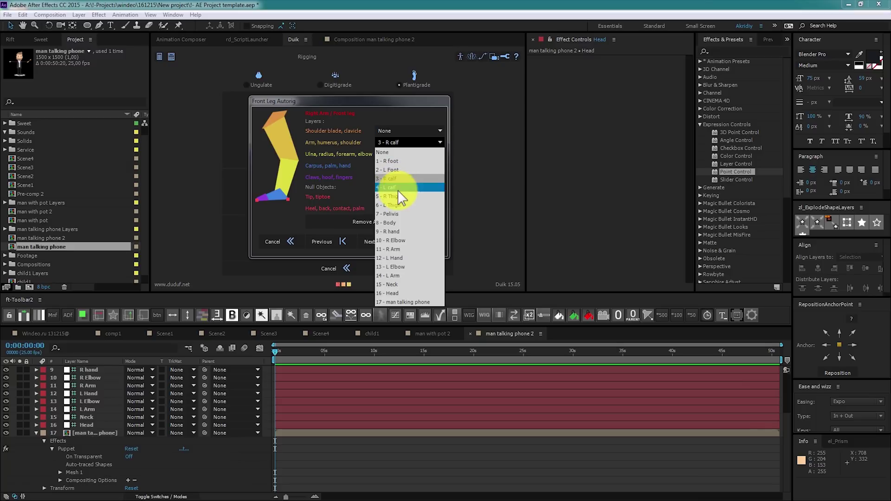
{"action": "left_click", "coordinate": [404, 250]}
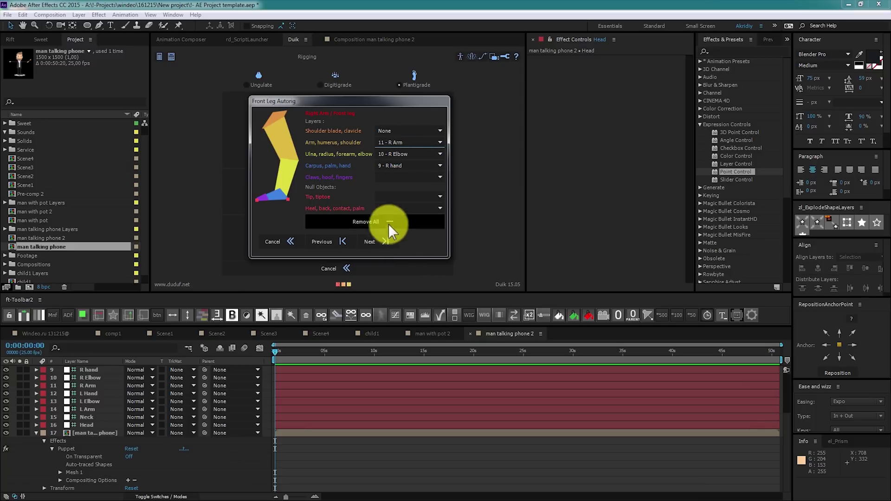
{"action": "left_click", "coordinate": [386, 241]}
Step: Set the spine start and end to the Body layer and run the autorig to create controllers
{"action": "left_click", "coordinate": [277, 237]}
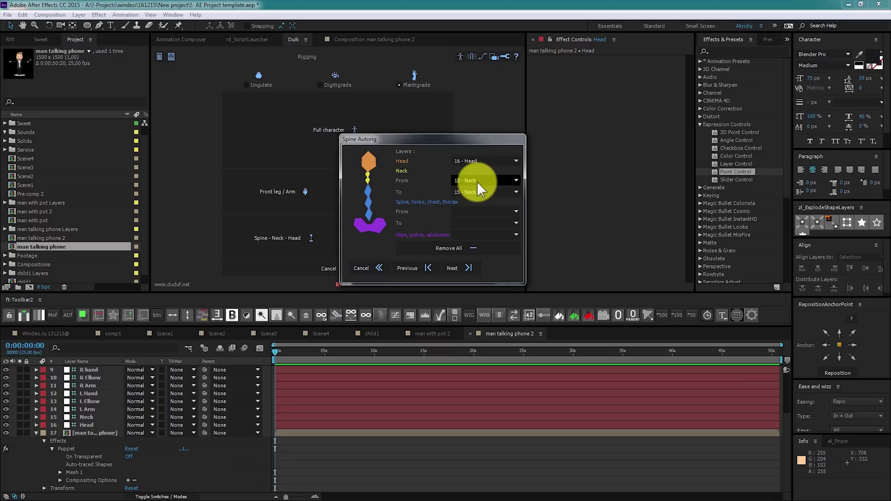
{"action": "left_click", "coordinate": [481, 214]}
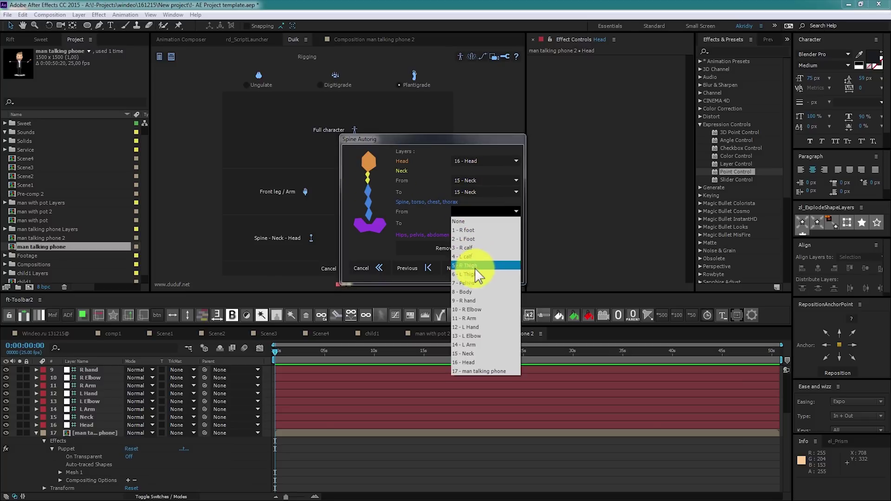
{"action": "left_click", "coordinate": [475, 292]}
{"action": "left_click", "coordinate": [478, 223]}
{"action": "left_click", "coordinate": [478, 296]}
{"action": "left_click", "coordinate": [463, 264]}
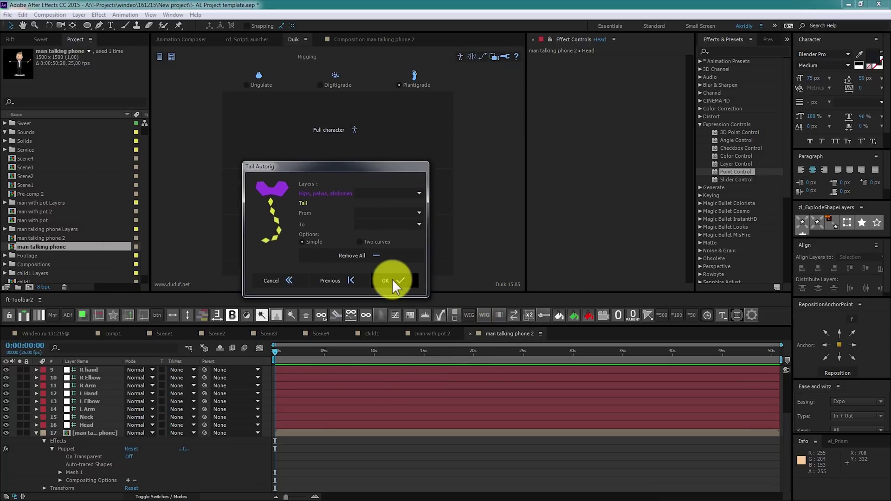
{"action": "left_click", "coordinate": [392, 280]}
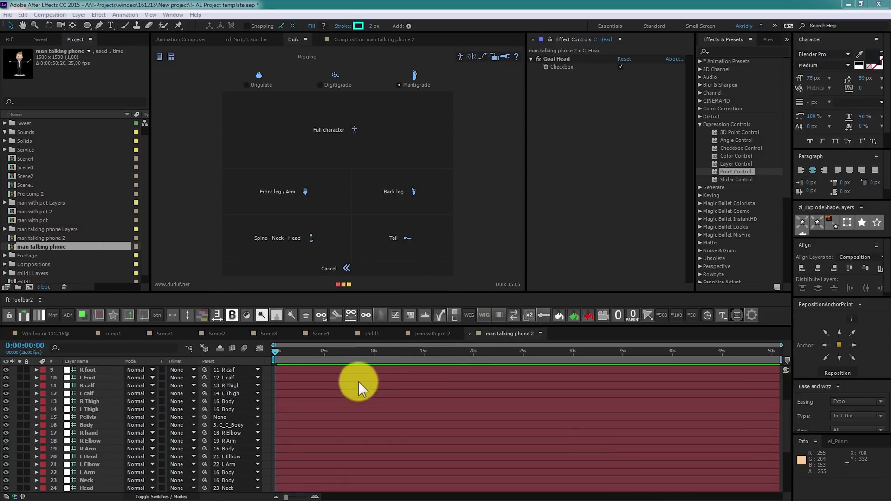
Step: Mark the bone layers shy and hide them from the timeline
{"action": "left_click", "coordinate": [359, 39]}
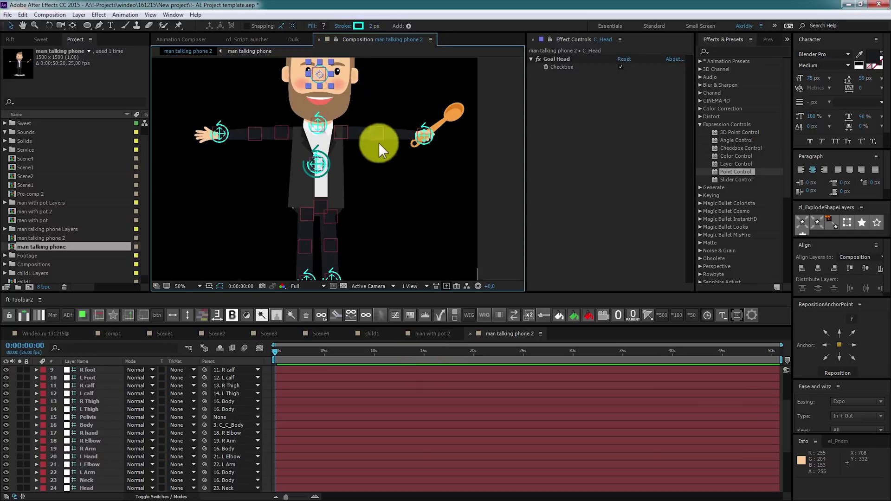
{"action": "scroll", "coordinate": [131, 402], "scroll_direction": "up", "scroll_amount": 4}
{"action": "left_click", "coordinate": [92, 434]}
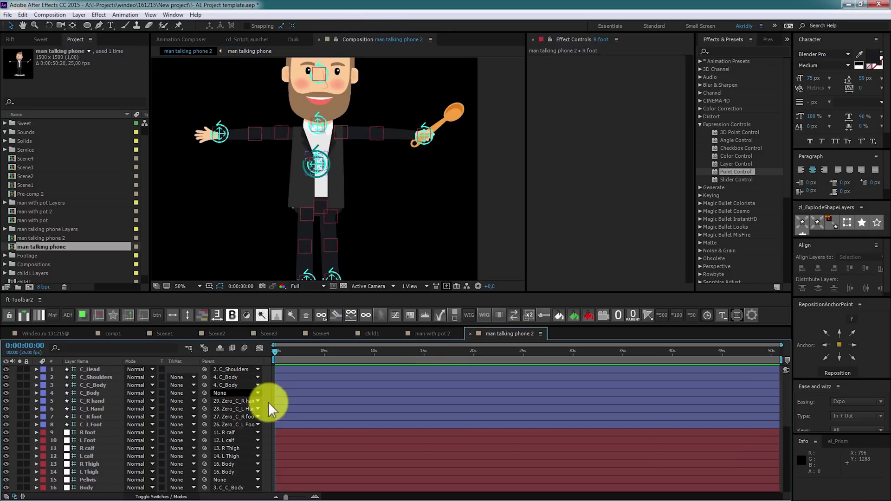
{"action": "left_click", "coordinate": [92, 433]}
{"action": "left_click", "coordinate": [123, 428], "text": "shift"}
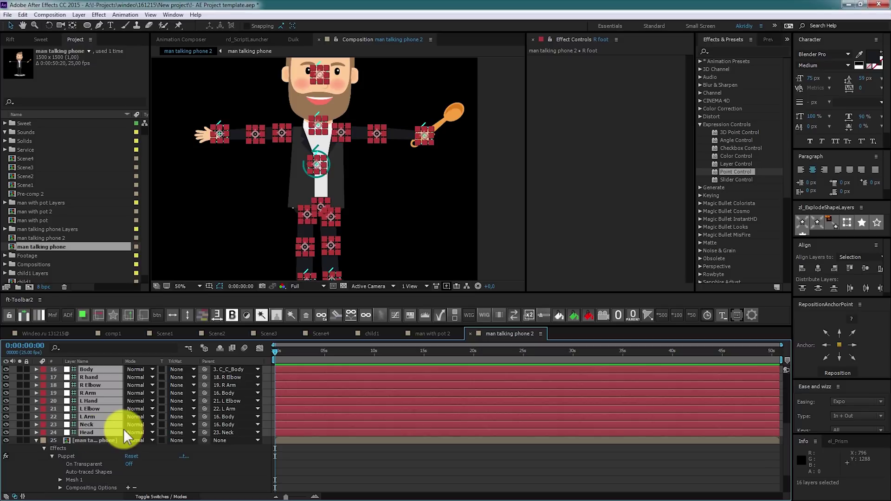
{"action": "key", "text": "F4"}
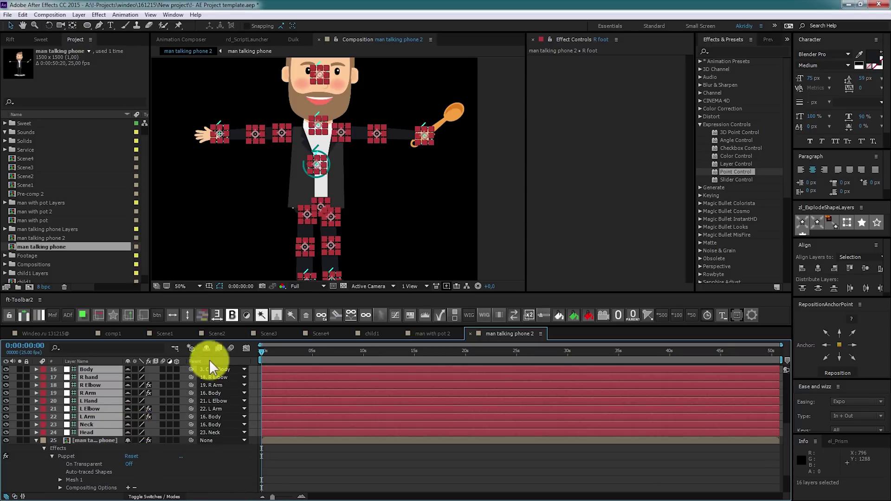
{"action": "left_click", "coordinate": [206, 348]}
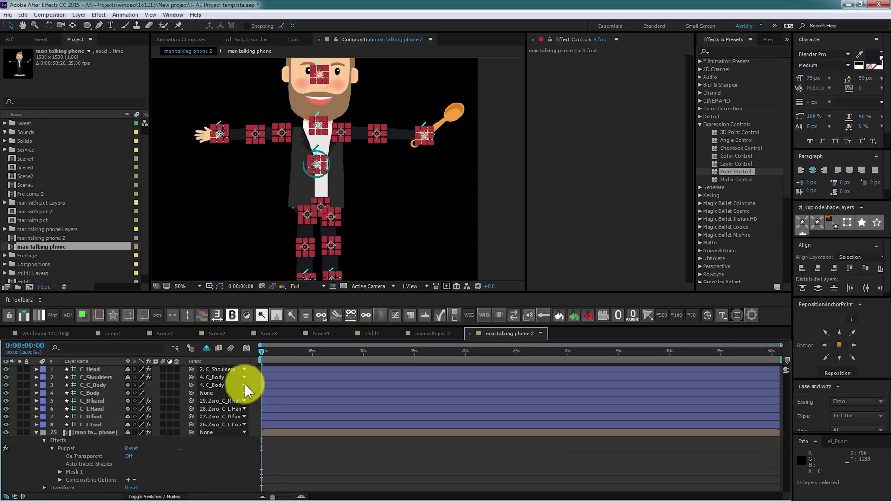
{"action": "left_click", "coordinate": [35, 433]}
Step: Rotate C_Shoulders to -10°, raise the left arm, and flip the right elbow's bend direction
{"action": "left_click", "coordinate": [88, 369]}
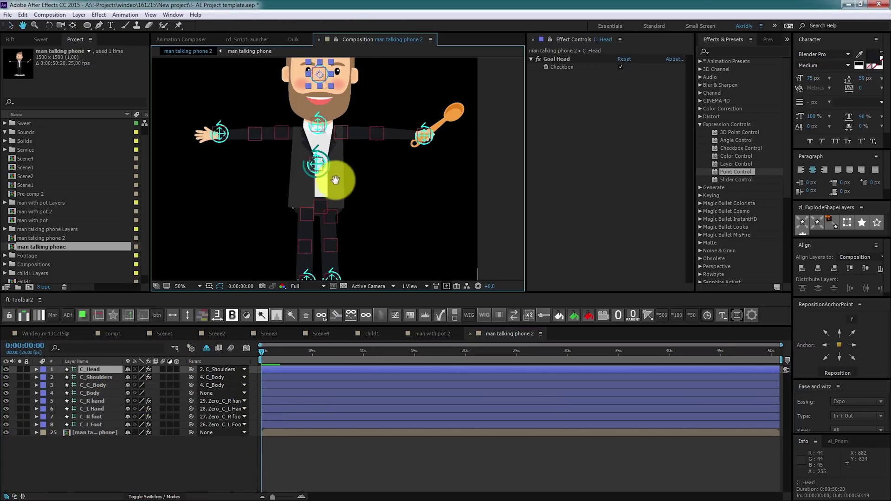
{"action": "left_click", "coordinate": [96, 378]}
{"action": "key", "text": "r"}
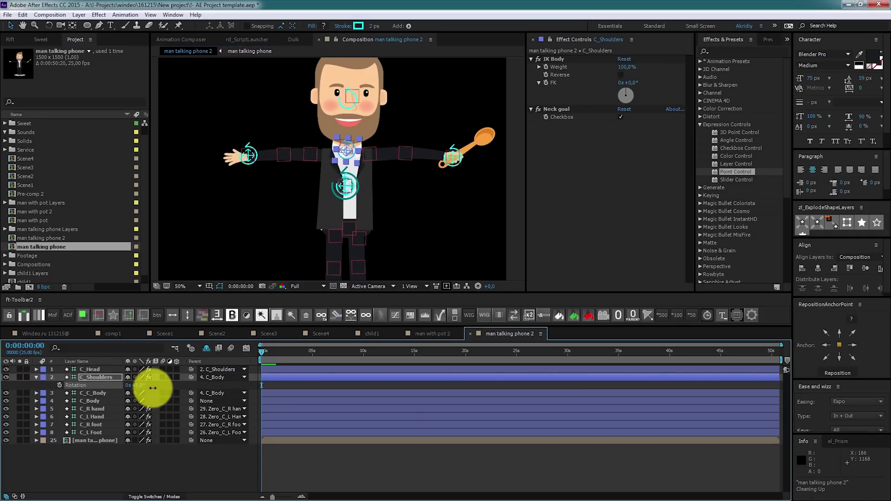
{"action": "left_click_drag", "start_coordinate": [149, 384], "coordinate": [133, 388]}
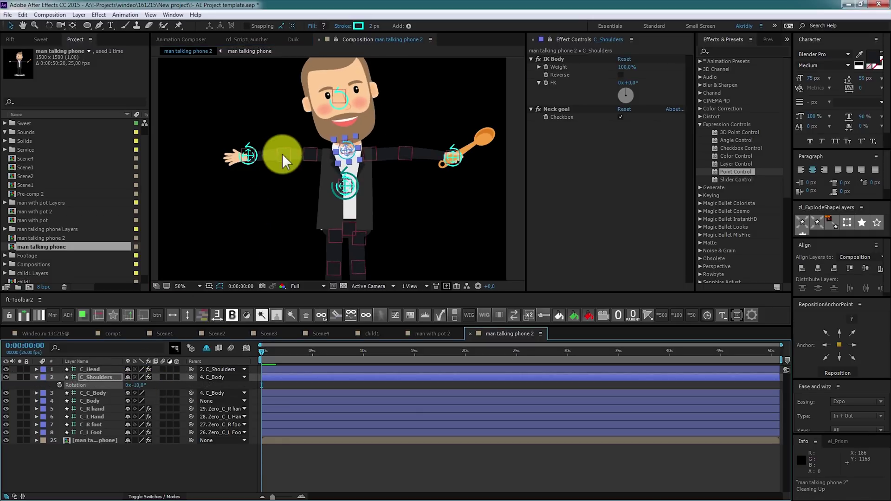
{"action": "mouse_move", "coordinate": [247, 154]}
{"action": "left_mouse_down"}
{"action": "mouse_move", "coordinate": [258, 200]}
{"action": "mouse_move", "coordinate": [246, 149]}
{"action": "left_mouse_up"}
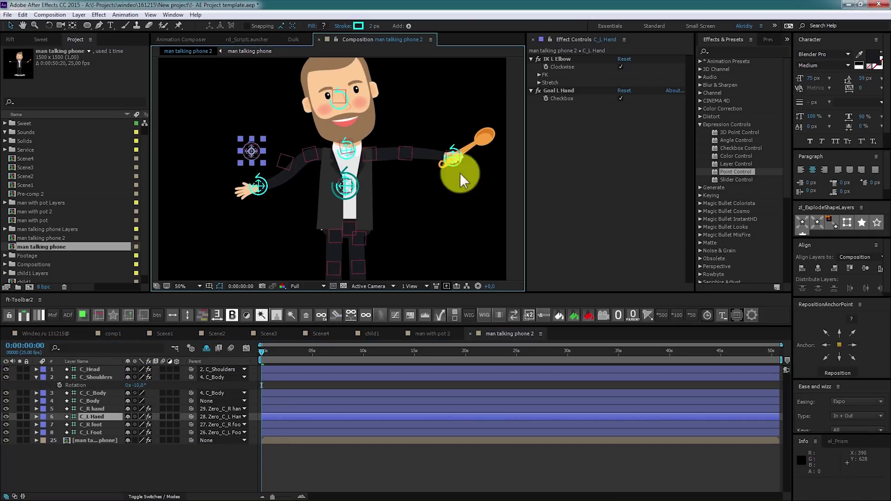
{"action": "left_click_drag", "start_coordinate": [450, 156], "coordinate": [420, 128]}
{"action": "left_click", "coordinate": [621, 68]}
Step: Drag the C_R foot controller to bend the right leg into a new pose
{"action": "left_click_drag", "start_coordinate": [363, 174], "coordinate": [355, 86]}
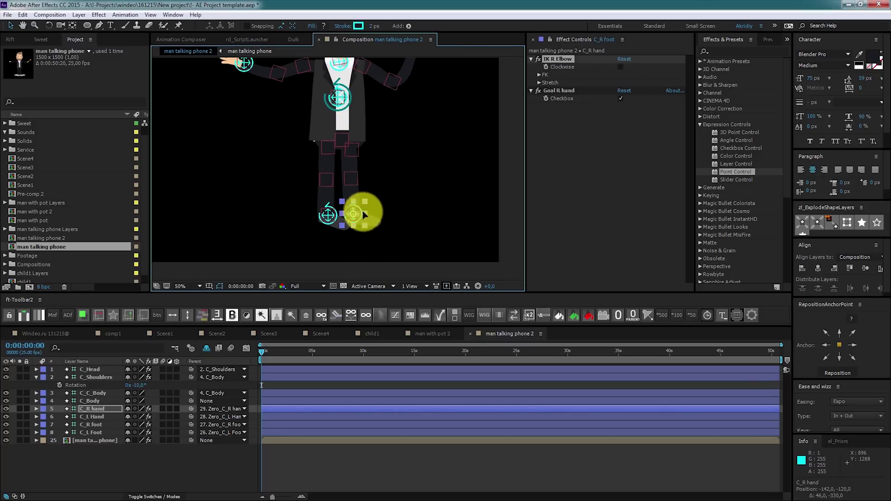
{"action": "left_click", "coordinate": [371, 204]}
{"action": "mouse_move", "coordinate": [359, 212]}
{"action": "left_mouse_down"}
{"action": "mouse_move", "coordinate": [350, 216]}
{"action": "mouse_move", "coordinate": [379, 202]}
{"action": "mouse_move", "coordinate": [376, 211]}
{"action": "left_mouse_up"}
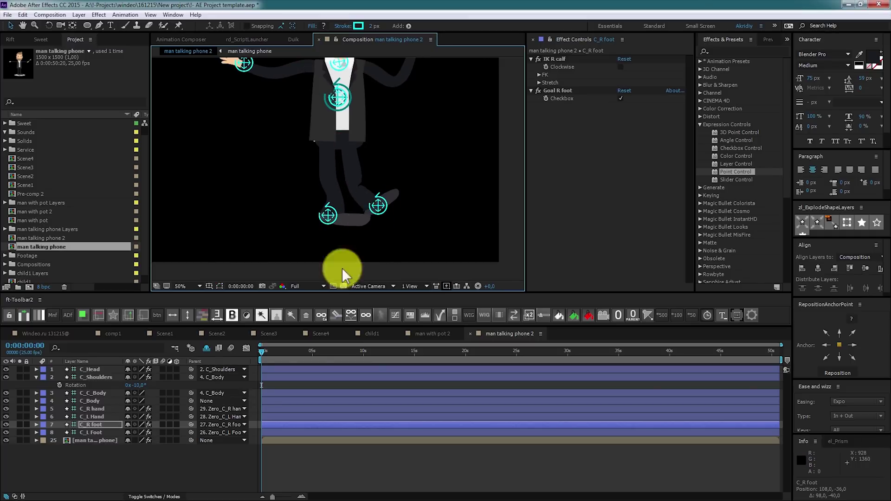
Step: Check the shoe layer in the man talking phone precomp, then reselect the character precomp in man talking phone 2
{"action": "double_click", "coordinate": [294, 442]}
{"action": "scroll", "coordinate": [325, 413], "scroll_direction": "down", "scroll_amount": 1}
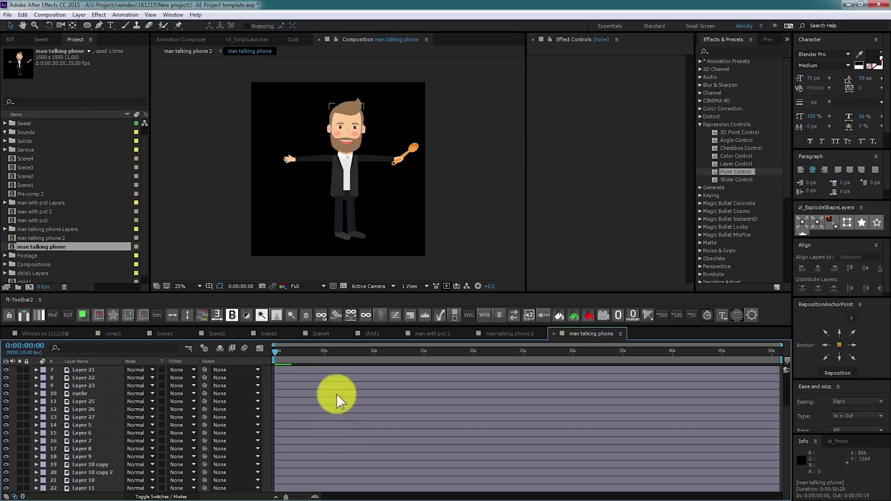
{"action": "left_click", "coordinate": [350, 235]}
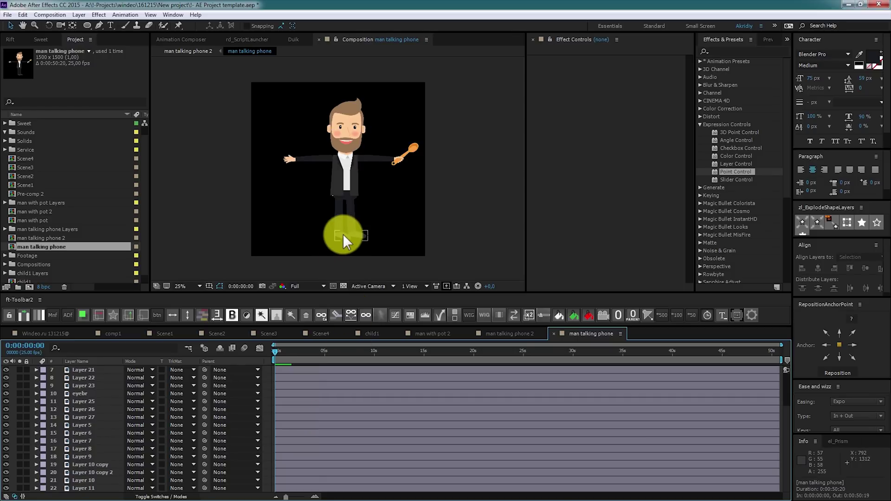
{"action": "left_click", "coordinate": [538, 338]}
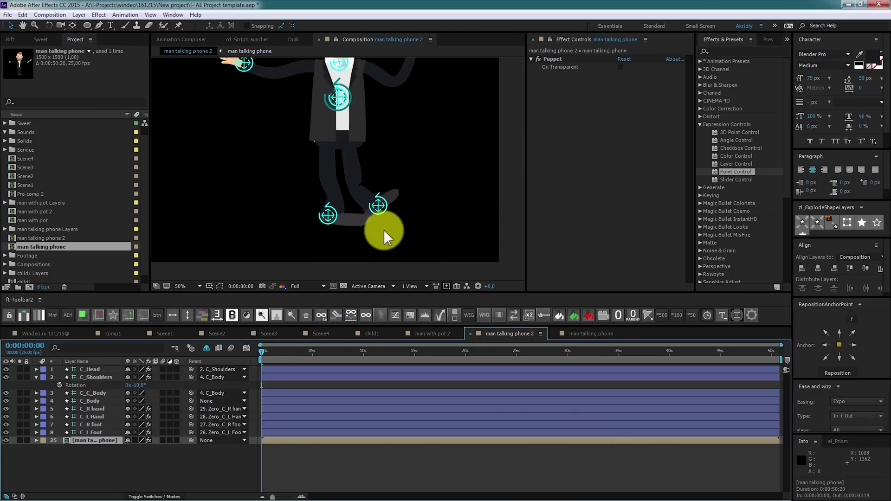
{"action": "left_click_drag", "start_coordinate": [347, 182], "coordinate": [318, 203]}
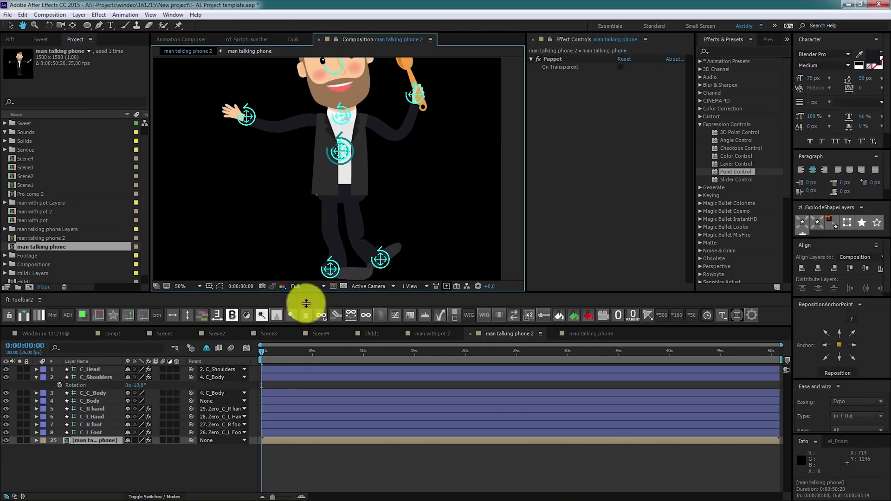
{"action": "left_click", "coordinate": [288, 461]}
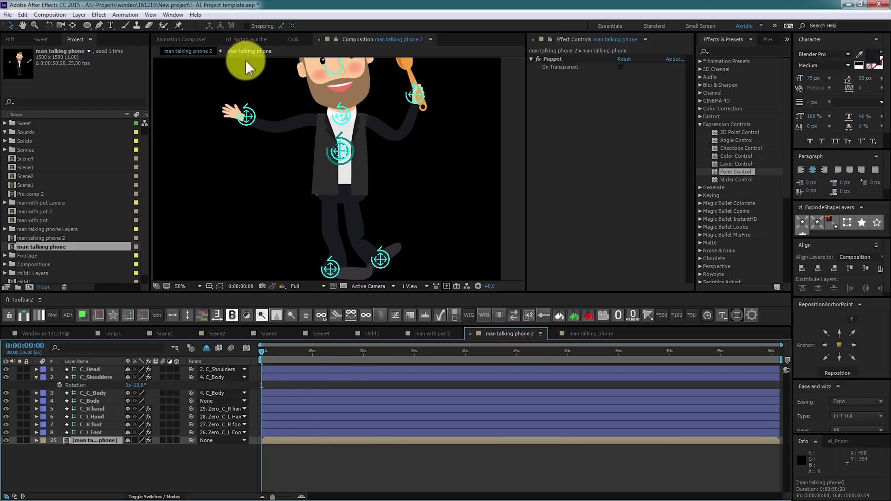
{"action": "left_click", "coordinate": [380, 224]}
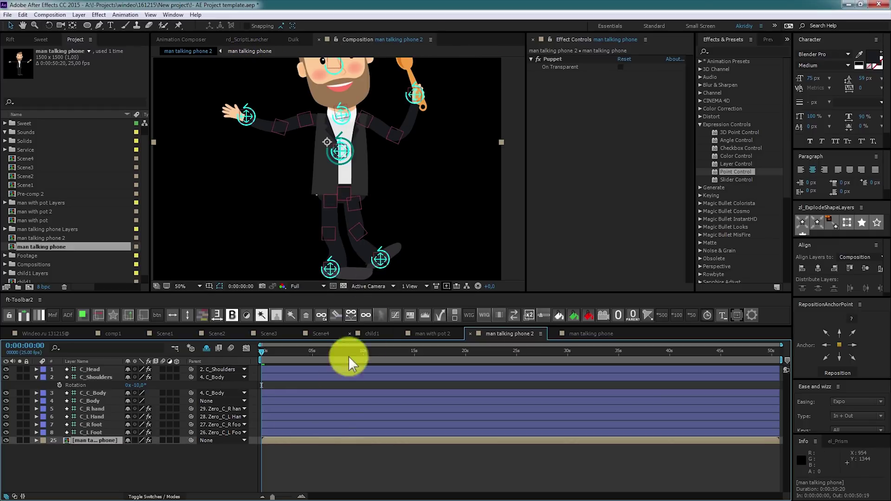
Step: Rotate Layer 6, the legs, by 20° inside the man talking phone precomp
{"action": "double_click", "coordinate": [320, 440]}
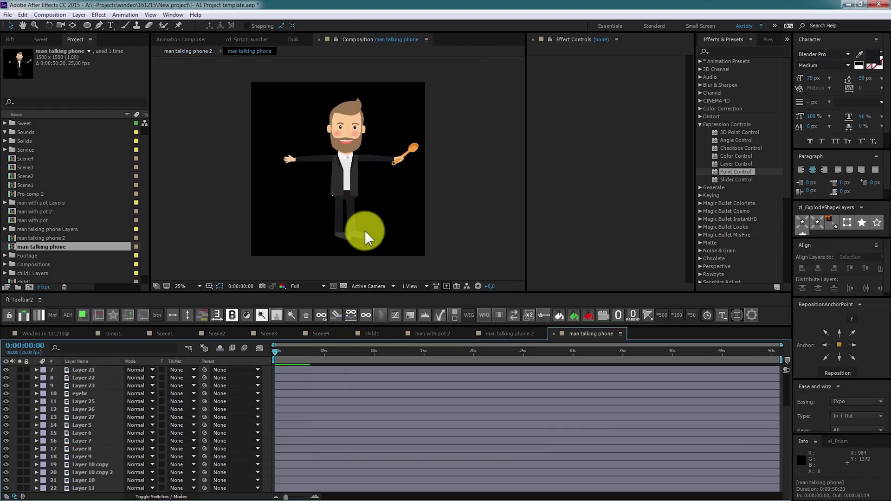
{"action": "scroll", "coordinate": [360, 236], "scroll_direction": "up", "scroll_amount": 2}
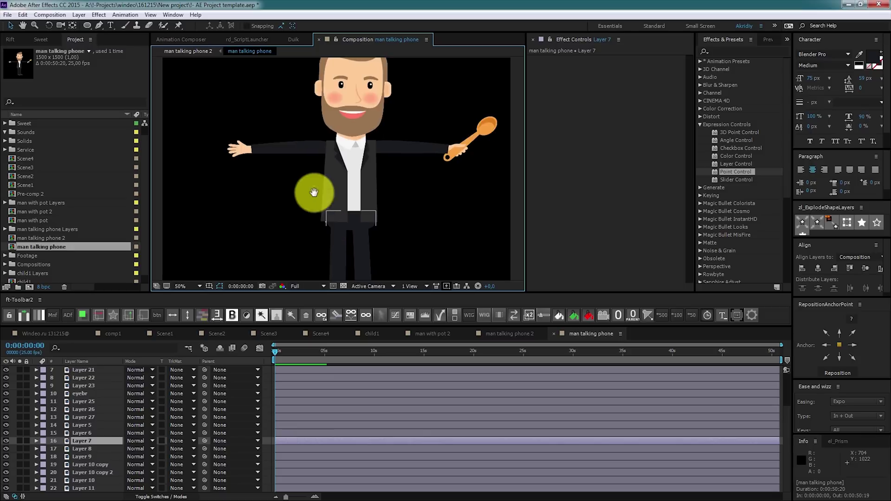
{"action": "left_click_drag", "start_coordinate": [372, 269], "coordinate": [326, 101]}
{"action": "left_click", "coordinate": [326, 101]}
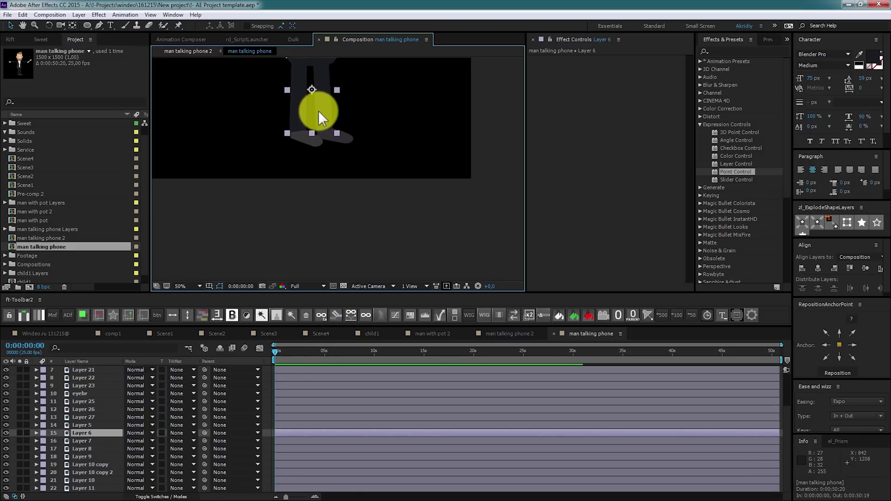
{"action": "key", "text": "shift+KP_Add"}
{"action": "key", "text": "shift+KP_Add"}
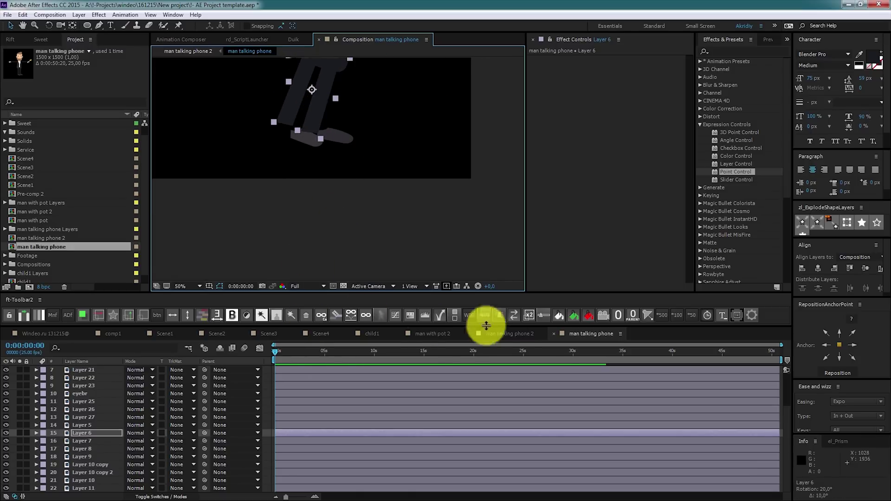
Step: Return to man talking phone 2 and set the view zoom to 50%
{"action": "left_click", "coordinate": [505, 332]}
{"action": "key", "text": "period"}
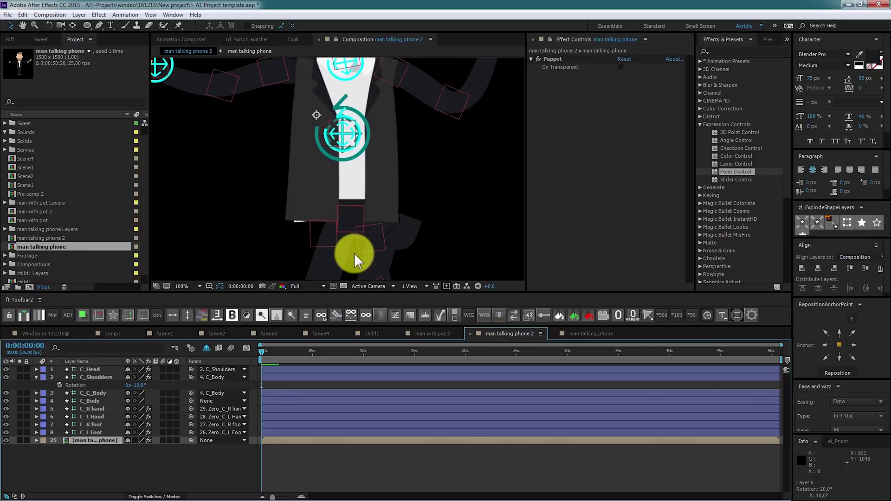
{"action": "scroll", "coordinate": [309, 136], "scroll_direction": "down", "scroll_amount": 6}
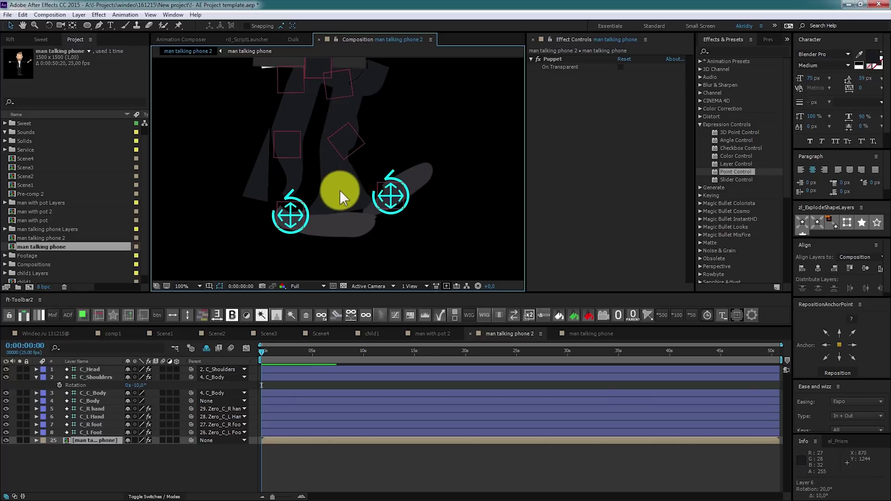
{"action": "key", "text": "comma"}
{"action": "key", "text": "comma"}
{"action": "key", "text": "period"}
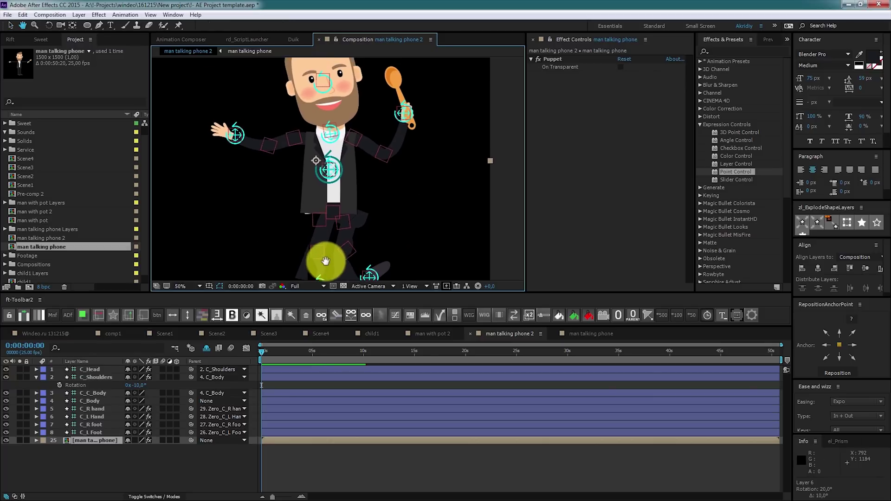